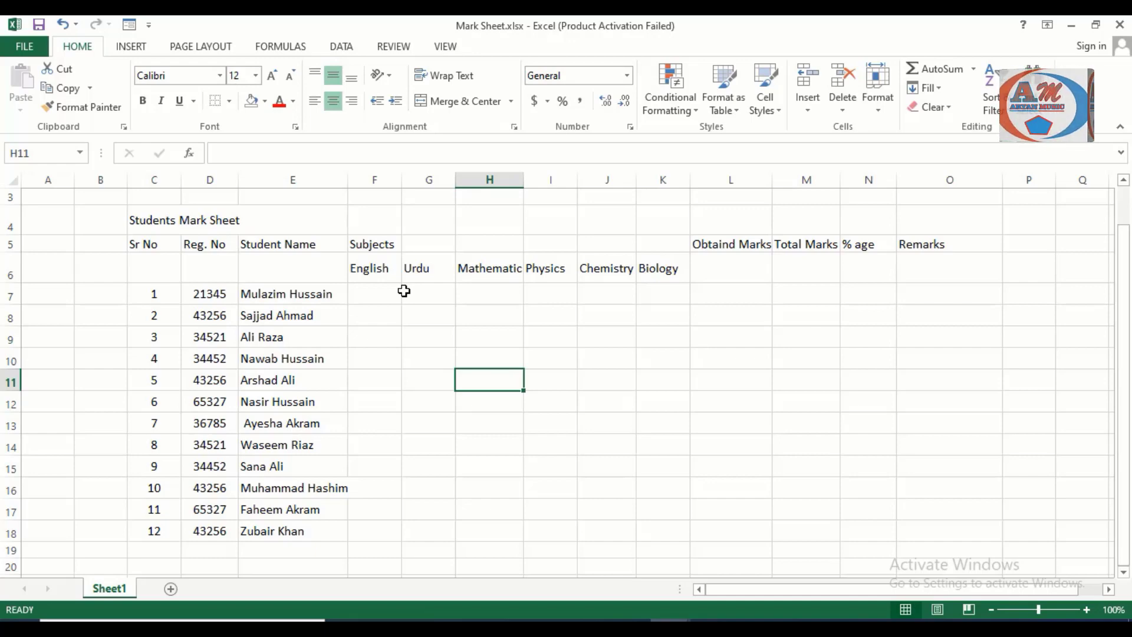
Apply All Borders to the subject headings row C6:O6
{"action": "left_click", "coordinate": [325, 277]}
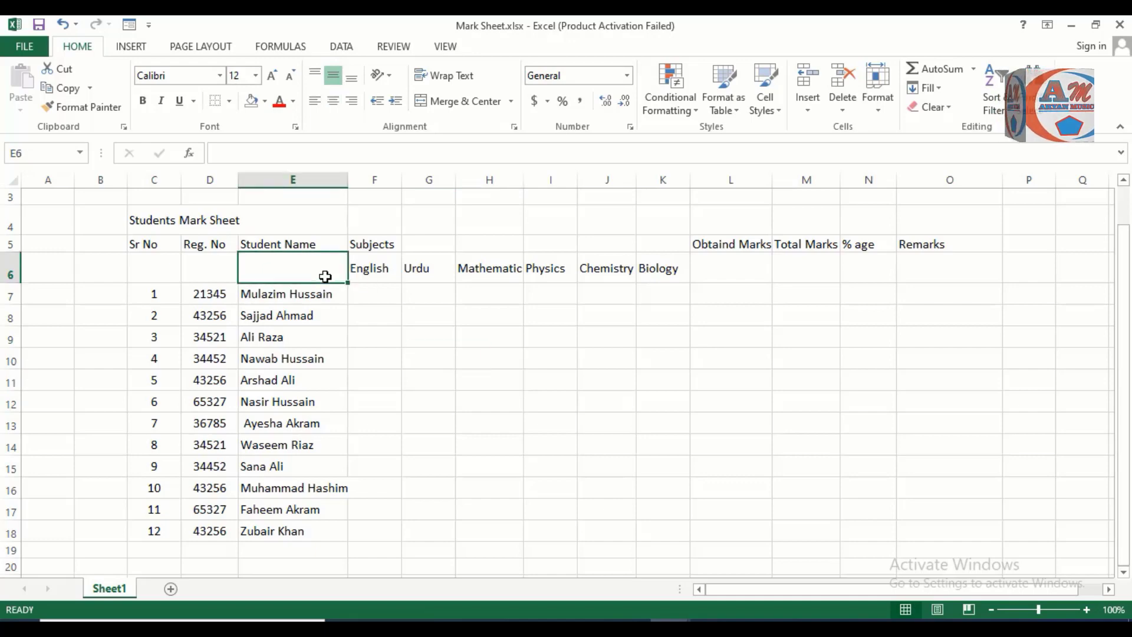
{"action": "left_click", "coordinate": [197, 220]}
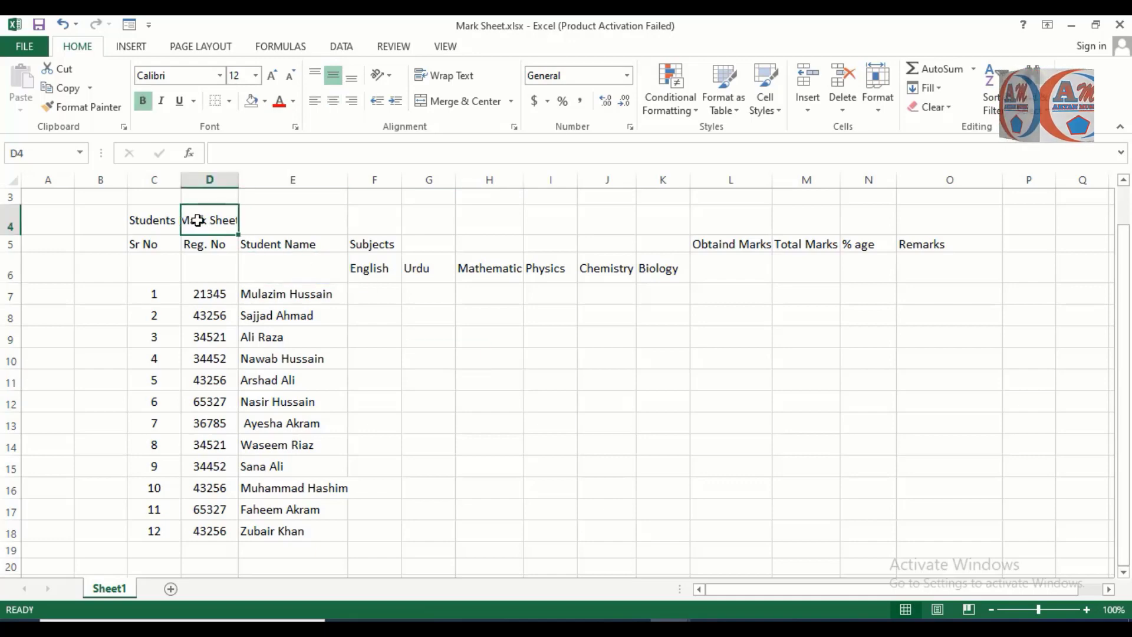
{"action": "left_click", "coordinate": [381, 294]}
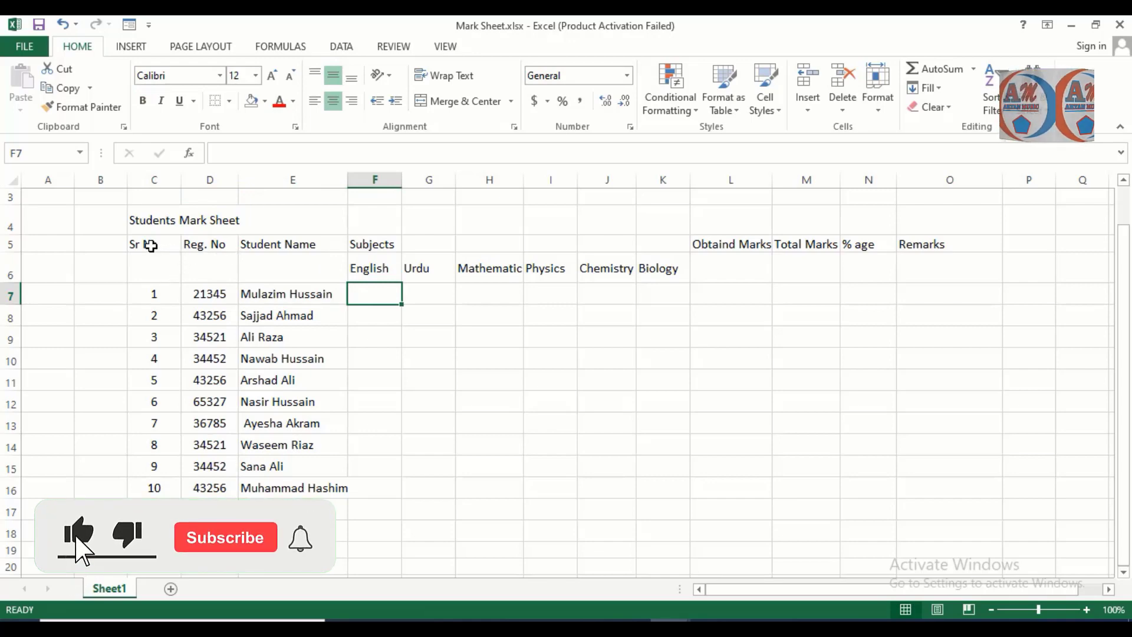
{"action": "mouse_move", "coordinate": [151, 265]}
{"action": "left_mouse_down"}
{"action": "mouse_move", "coordinate": [897, 245]}
{"action": "mouse_move", "coordinate": [928, 257]}
{"action": "left_mouse_up"}
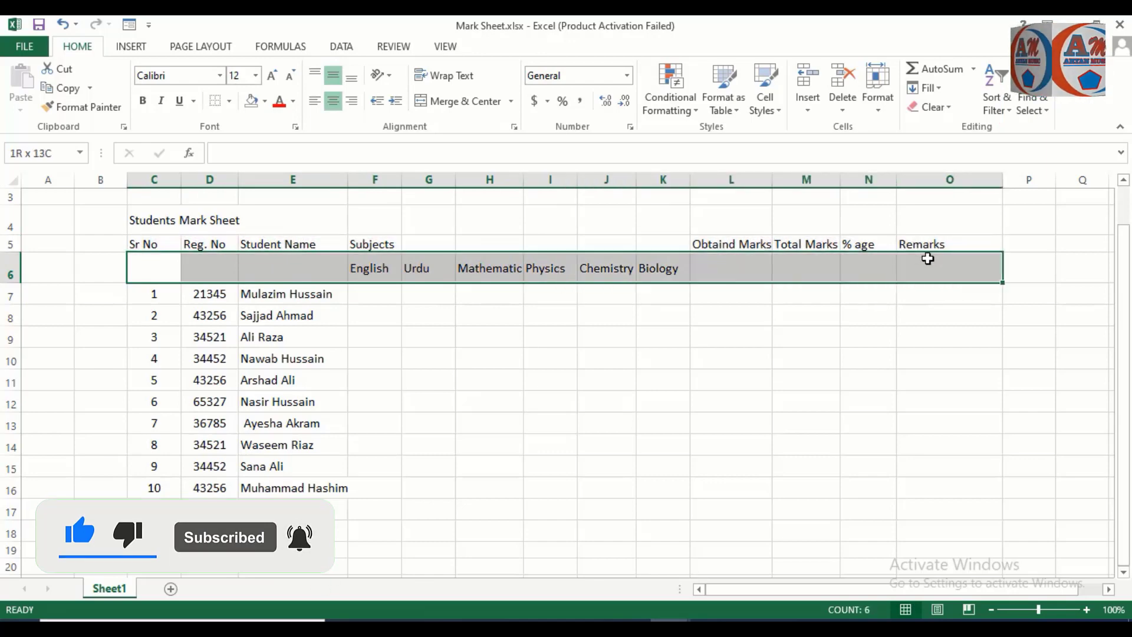
{"action": "left_click", "coordinate": [229, 101]}
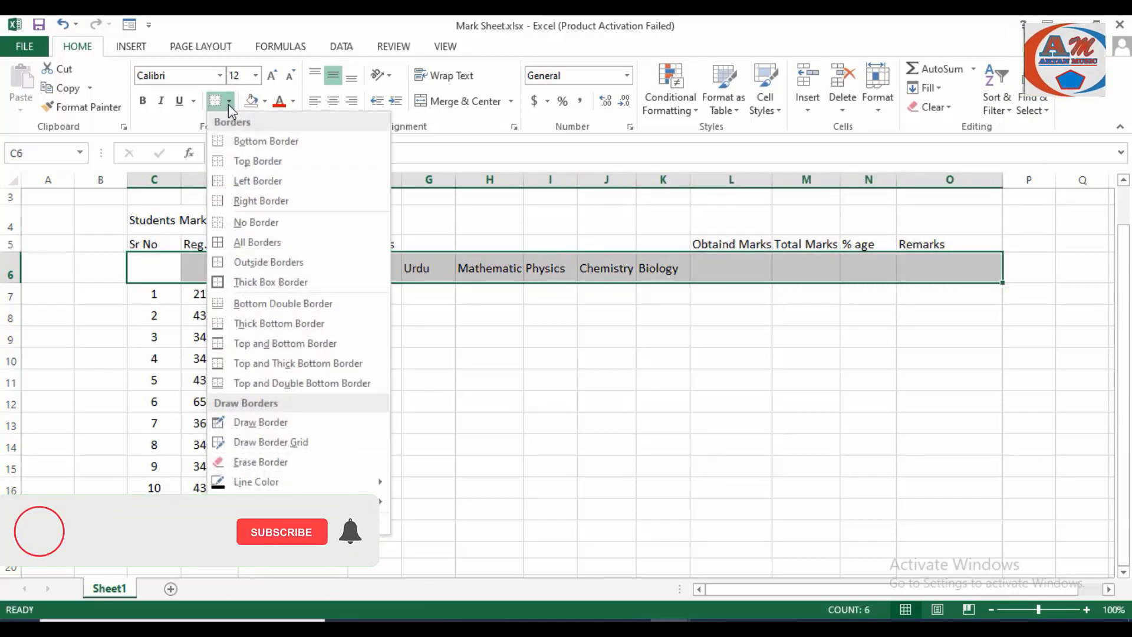
{"action": "left_click", "coordinate": [240, 241]}
Apply All Borders across the whole student table C6:O18
{"action": "left_click", "coordinate": [277, 294]}
{"action": "mouse_move", "coordinate": [155, 268]}
{"action": "left_mouse_down"}
{"action": "mouse_move", "coordinate": [848, 501]}
{"action": "mouse_move", "coordinate": [913, 510]}
{"action": "mouse_move", "coordinate": [913, 525]}
{"action": "left_mouse_up"}
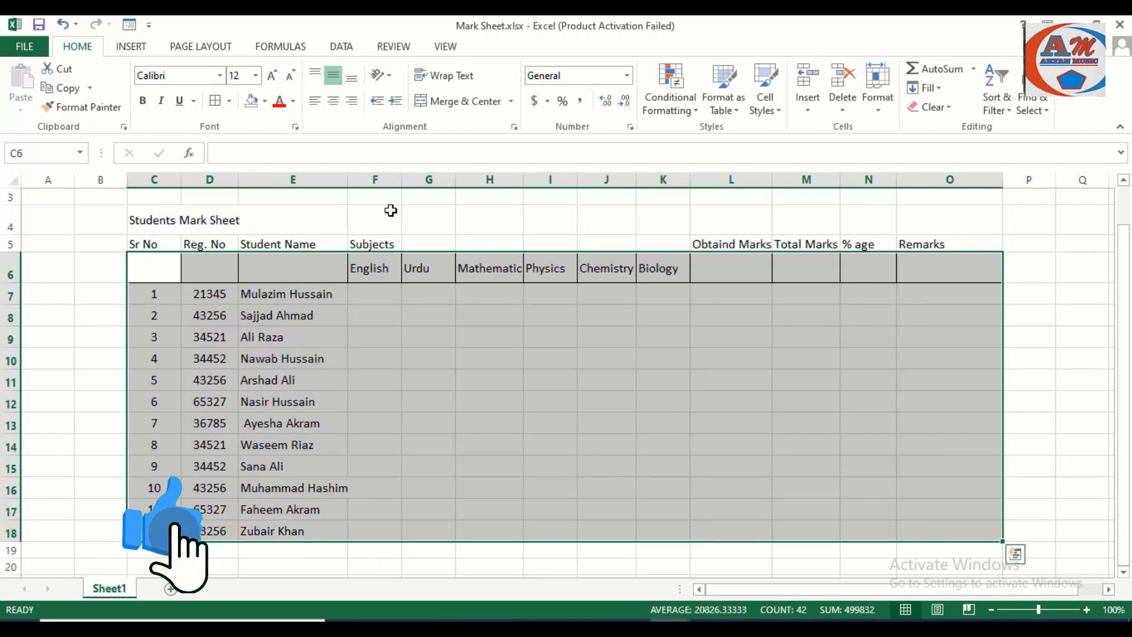
{"action": "left_click", "coordinate": [216, 100]}
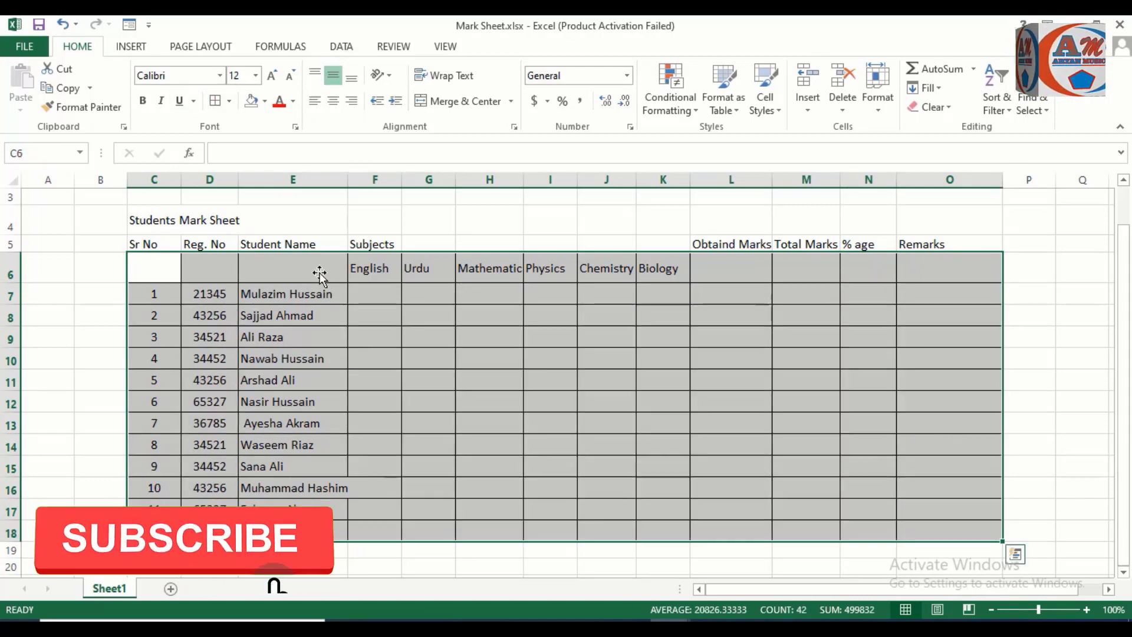
{"action": "left_click", "coordinate": [262, 268]}
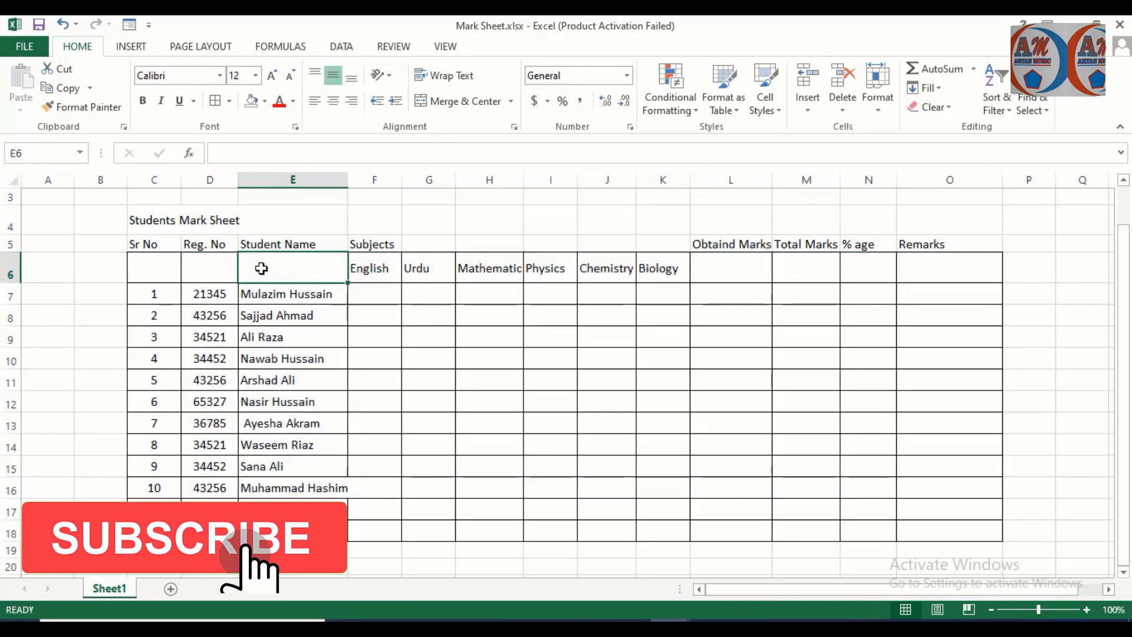
Merge and centre the title across C4:O4 and set it in Times New Roman
{"action": "left_click", "coordinate": [148, 226]}
{"action": "left_click_drag", "start_coordinate": [256, 210], "coordinate": [946, 215]}
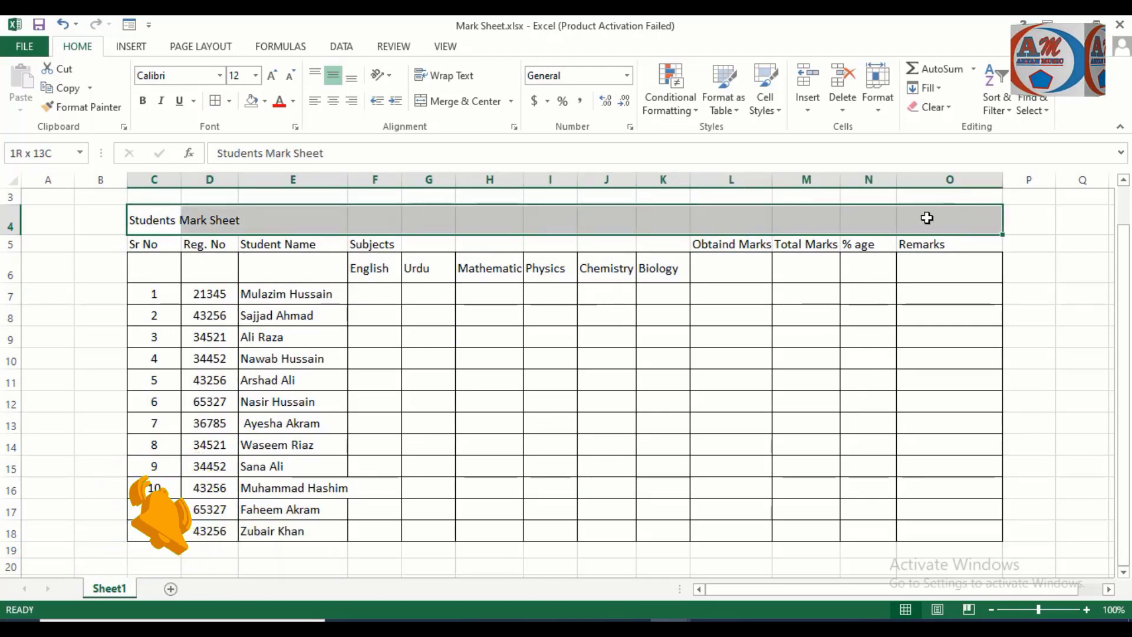
{"action": "left_click", "coordinate": [458, 101]}
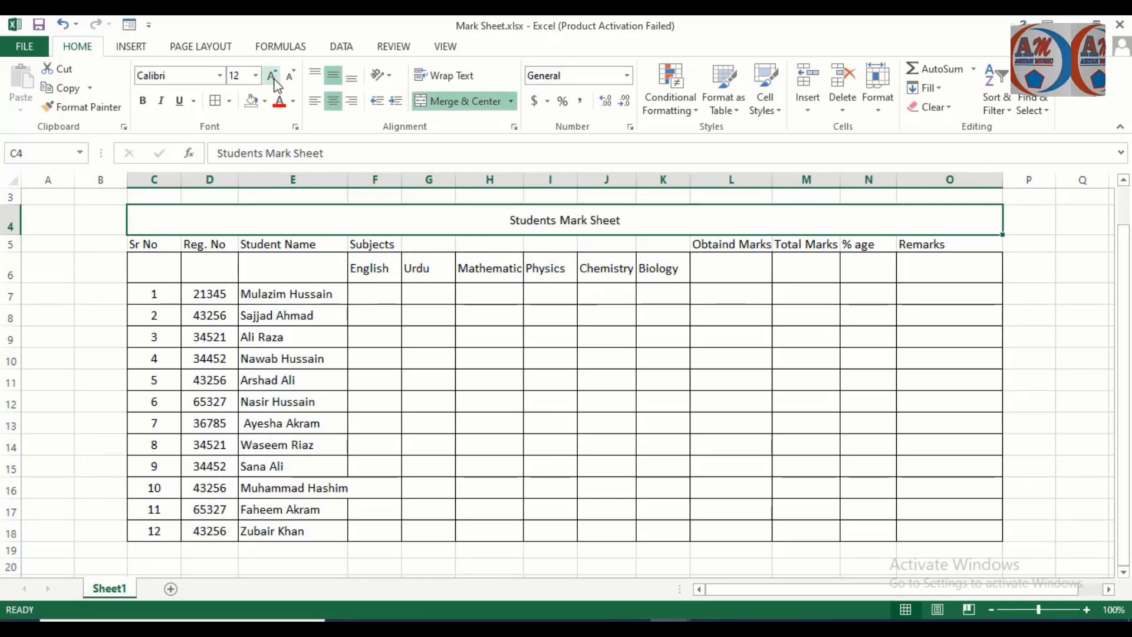
{"action": "left_click", "coordinate": [190, 74]}
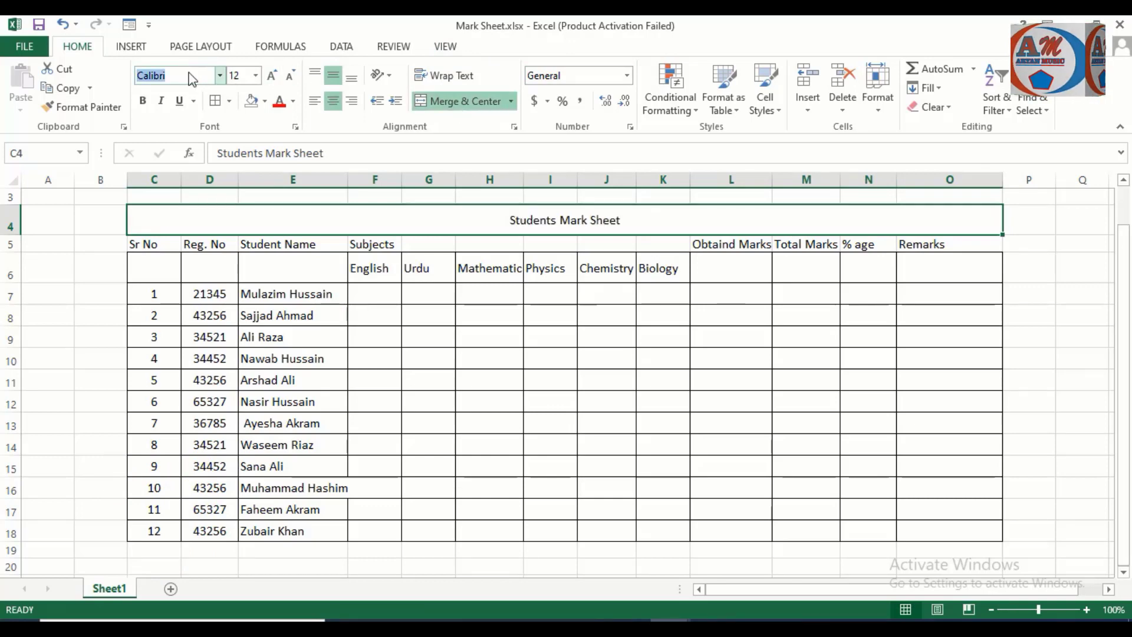
{"action": "type", "text": "Times New Roma"}
{"action": "key", "text": "Return"}
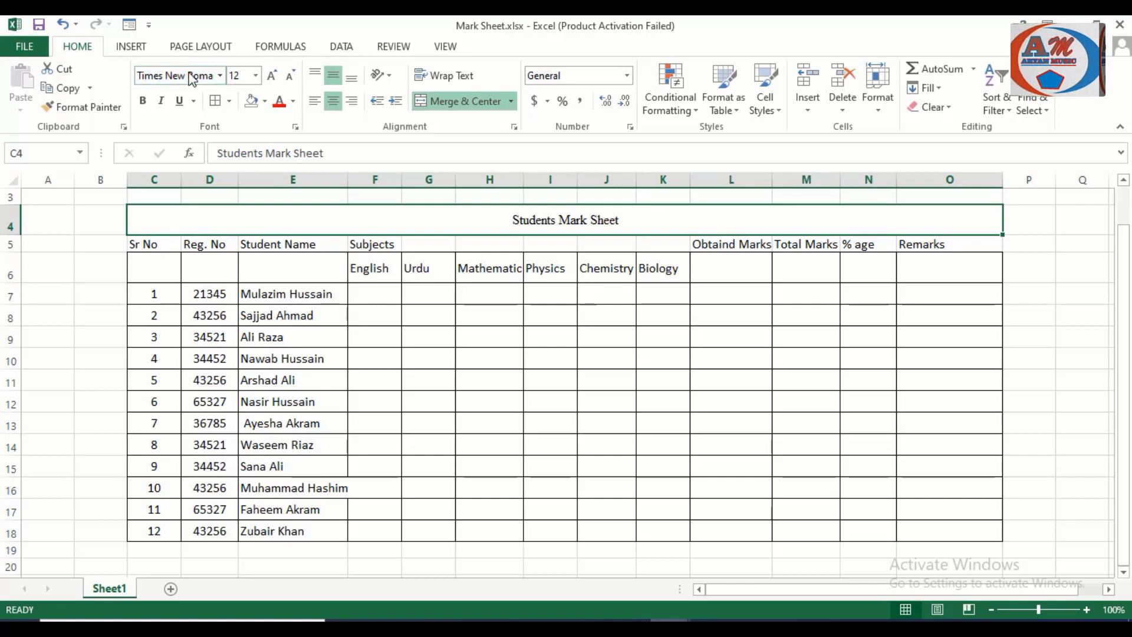
Enlarge the title to size 22 and make it bold and red
{"action": "left_click", "coordinate": [273, 77]}
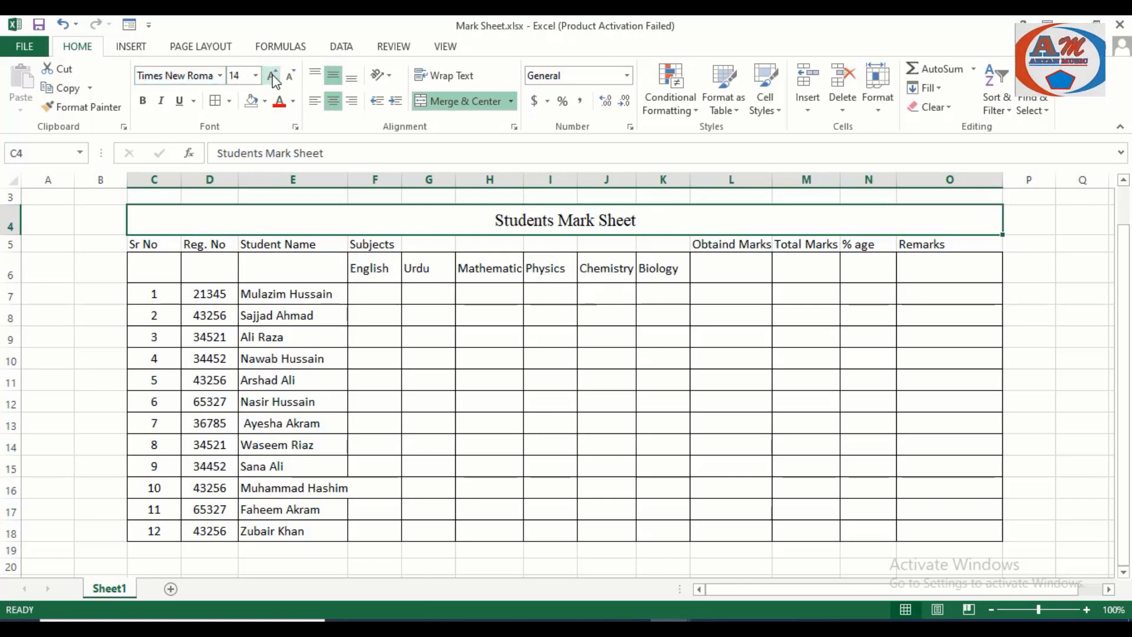
{"action": "left_click", "coordinate": [273, 76]}
{"action": "left_click", "coordinate": [273, 77]}
{"action": "left_click", "coordinate": [273, 77]}
{"action": "left_click", "coordinate": [273, 77]}
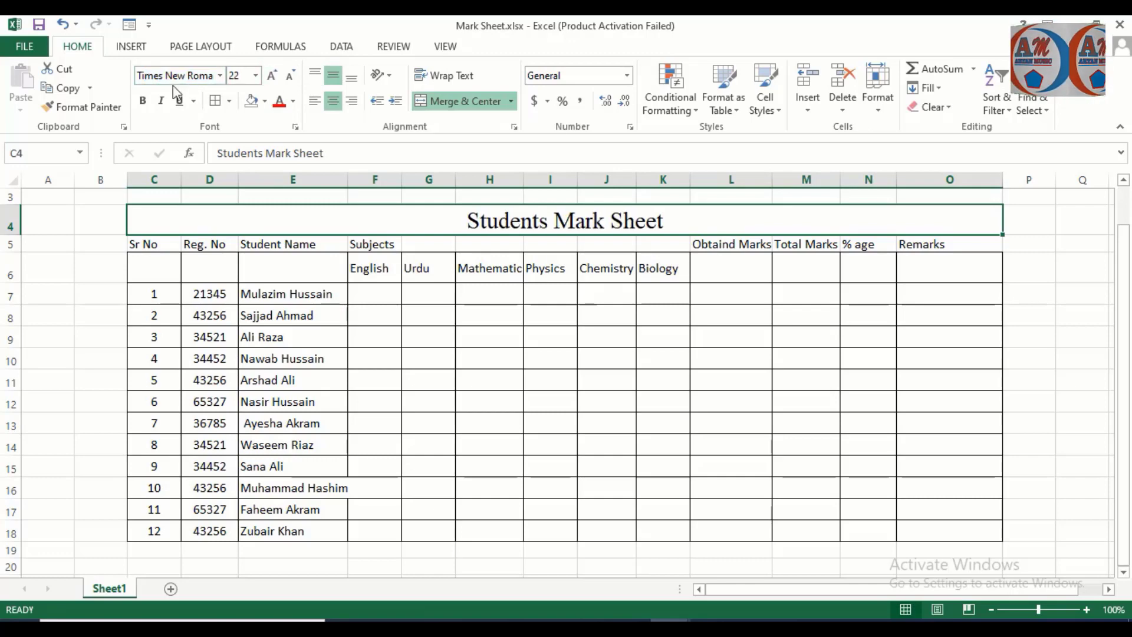
{"action": "left_click", "coordinate": [143, 102]}
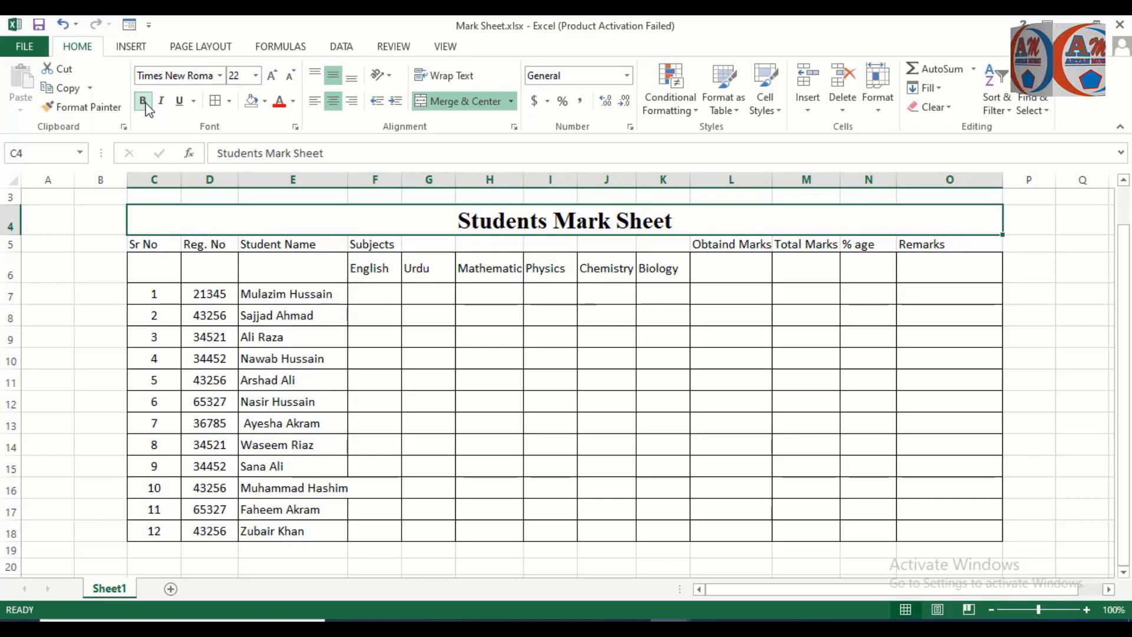
{"action": "left_click", "coordinate": [295, 103]}
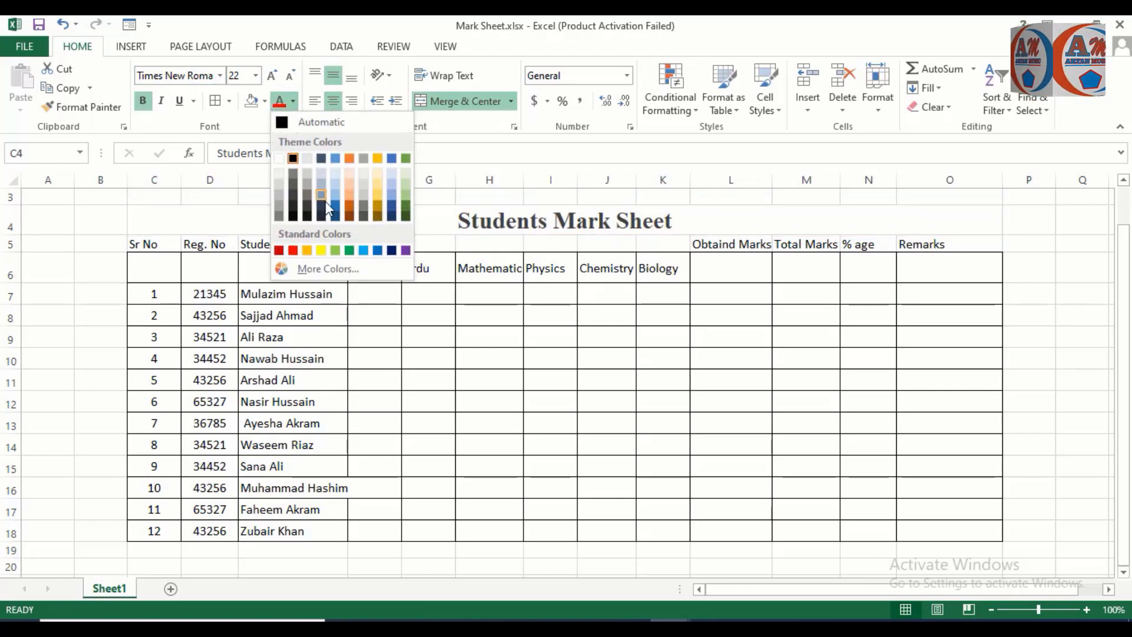
{"action": "left_click", "coordinate": [293, 250]}
{"action": "left_click", "coordinate": [360, 266]}
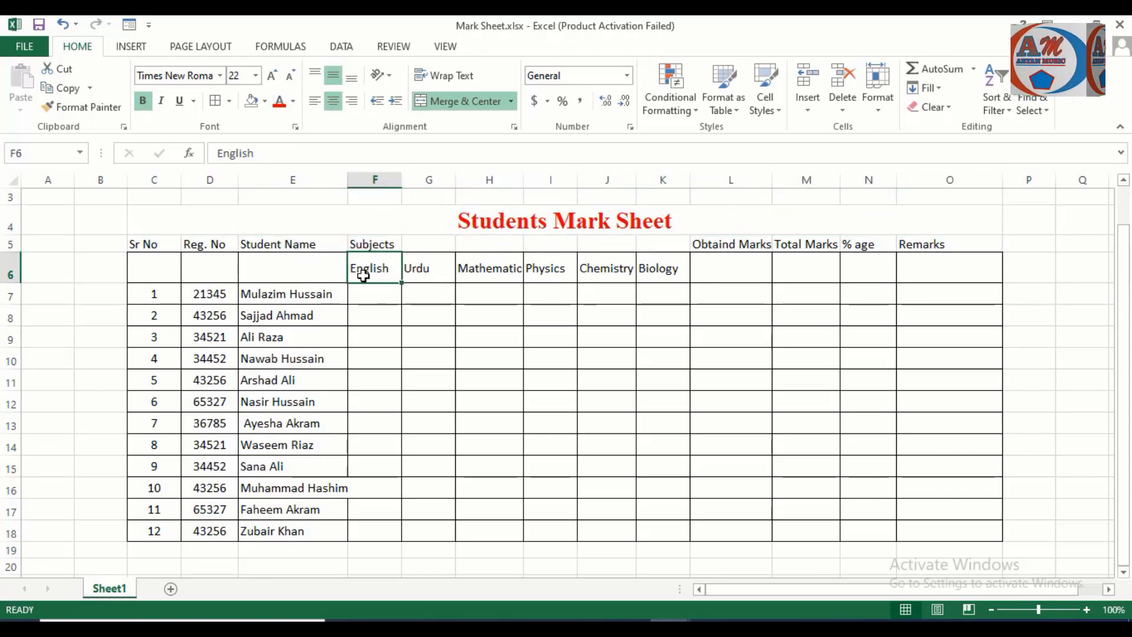
Merge and centre the Sr No, Reg. No and Student Name headings across rows 5–6
{"action": "mouse_move", "coordinate": [142, 244]}
{"action": "left_mouse_down"}
{"action": "mouse_move", "coordinate": [144, 277]}
{"action": "mouse_move", "coordinate": [161, 263]}
{"action": "left_mouse_up"}
{"action": "left_click", "coordinate": [206, 245]}
{"action": "left_click", "coordinate": [266, 242]}
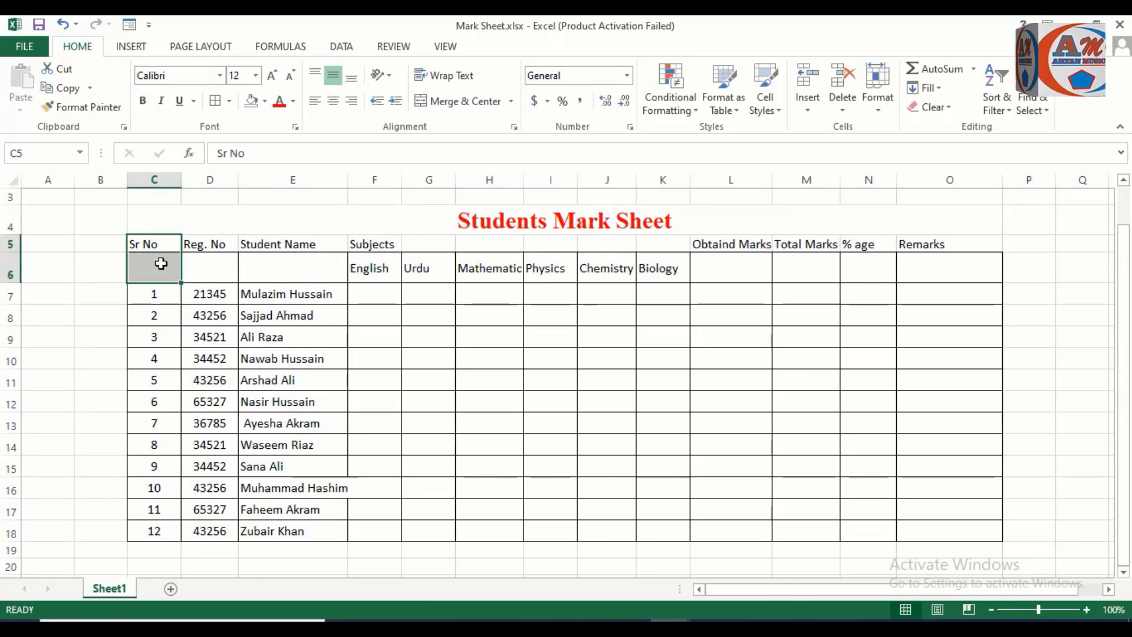
{"action": "left_click", "coordinate": [457, 101]}
{"action": "left_click", "coordinate": [228, 244]}
{"action": "left_click_drag", "start_coordinate": [224, 261], "coordinate": [227, 268]}
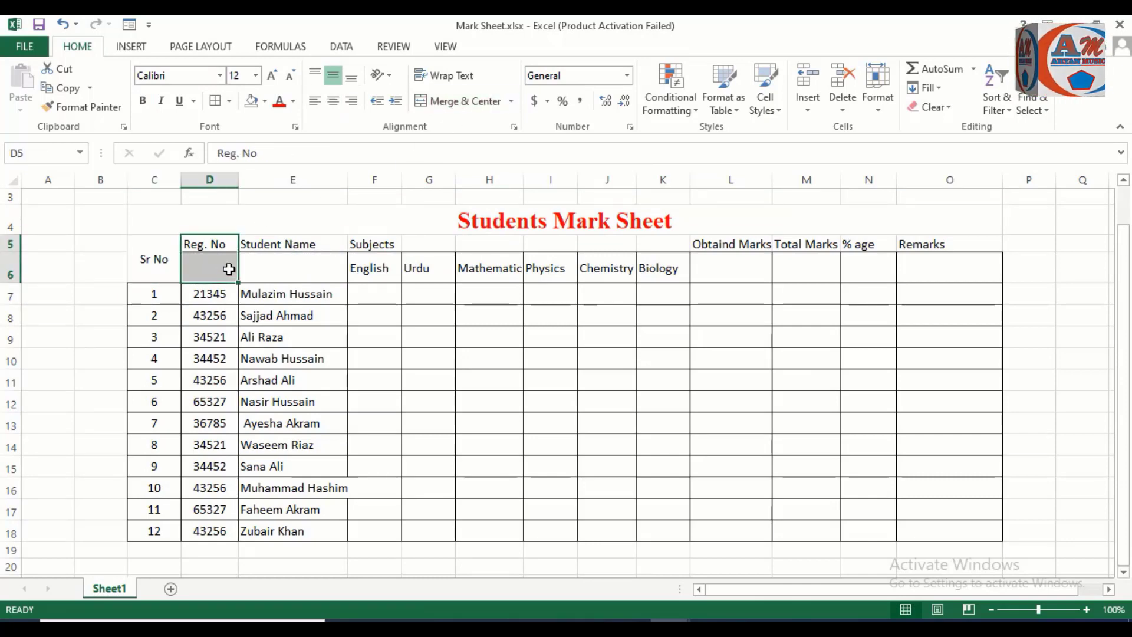
{"action": "left_click", "coordinate": [459, 101]}
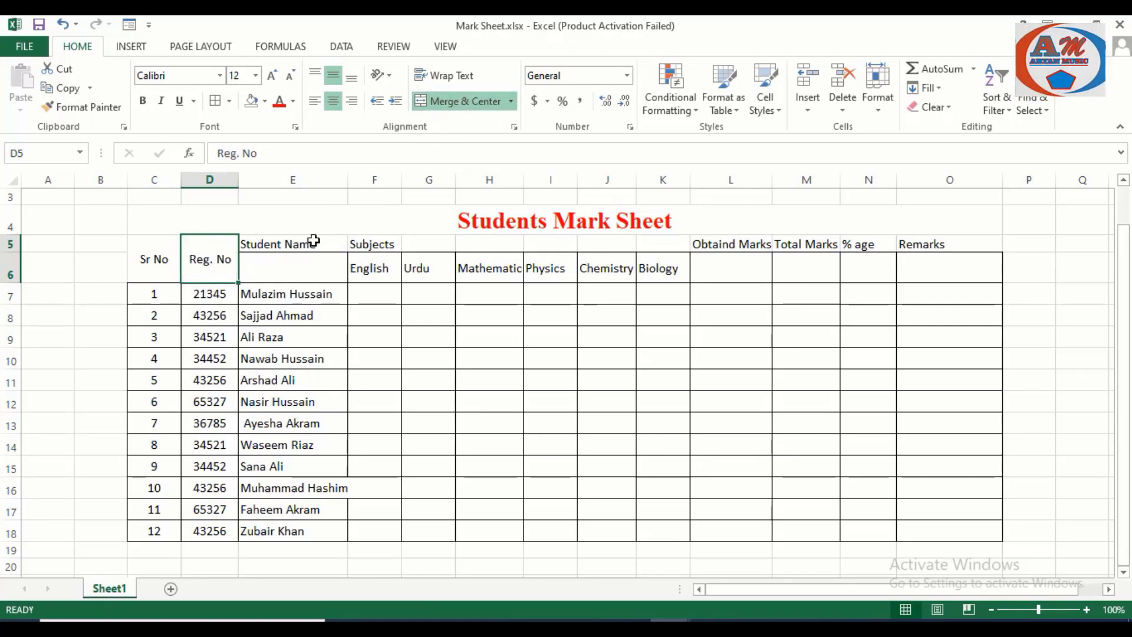
{"action": "left_click_drag", "start_coordinate": [306, 244], "coordinate": [309, 262]}
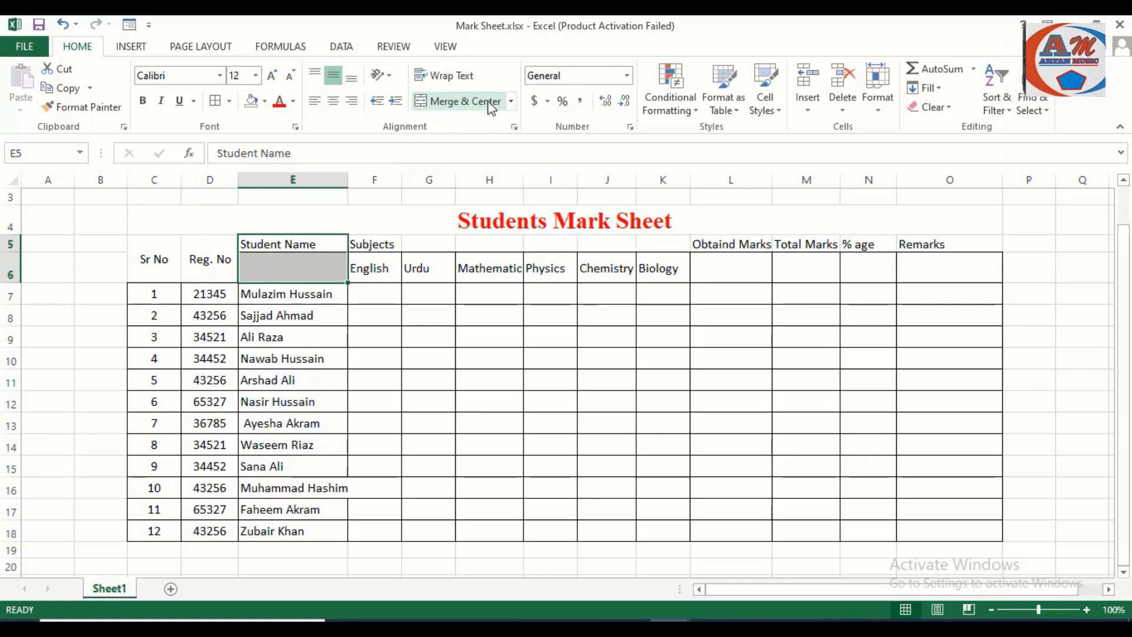
{"action": "left_click", "coordinate": [457, 101]}
Centre Subjects over the six subject columns; merge Obtaind Marks and Total Marks across rows 5–6
{"action": "mouse_move", "coordinate": [384, 247]}
{"action": "left_mouse_down"}
{"action": "mouse_move", "coordinate": [622, 233]}
{"action": "mouse_move", "coordinate": [561, 240]}
{"action": "mouse_move", "coordinate": [654, 245]}
{"action": "left_mouse_up"}
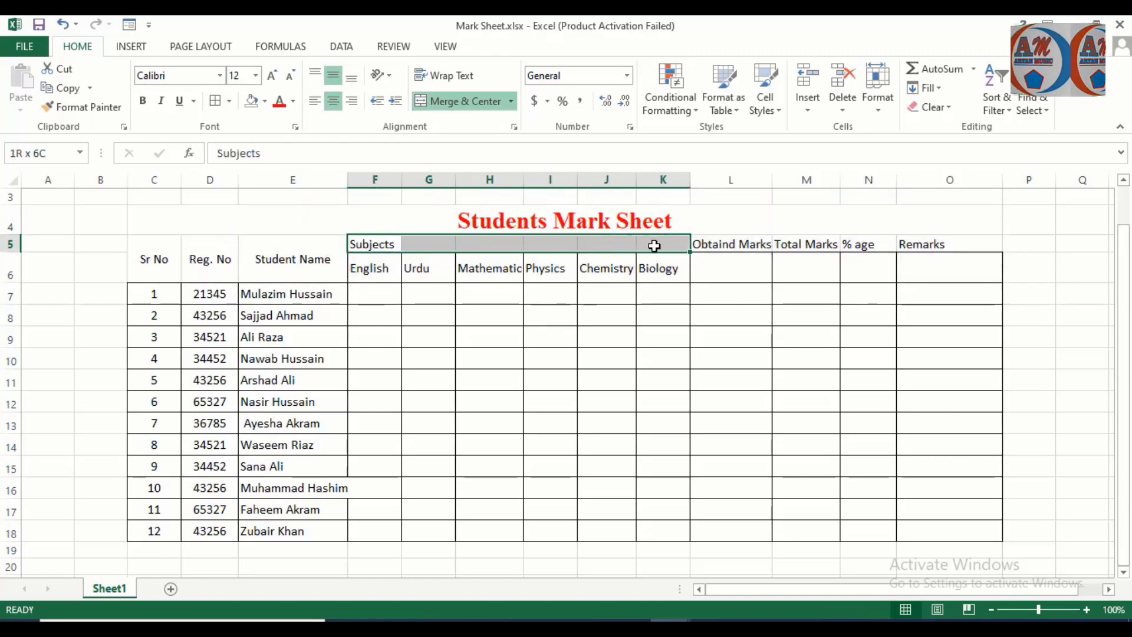
{"action": "left_click", "coordinate": [454, 98]}
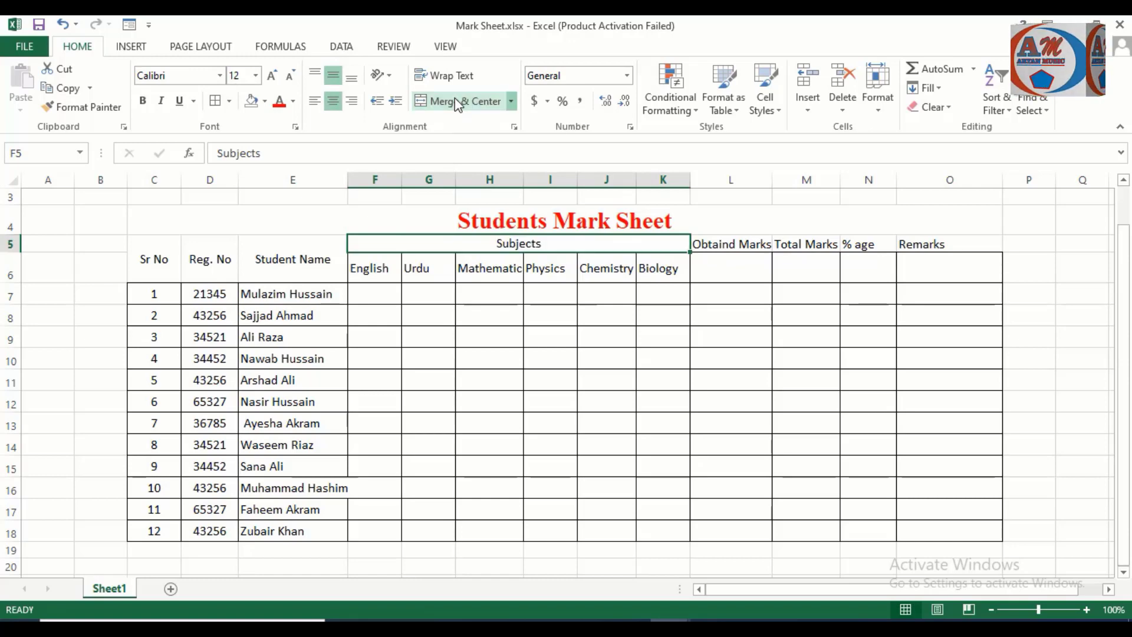
{"action": "left_click_drag", "start_coordinate": [716, 241], "coordinate": [719, 265]}
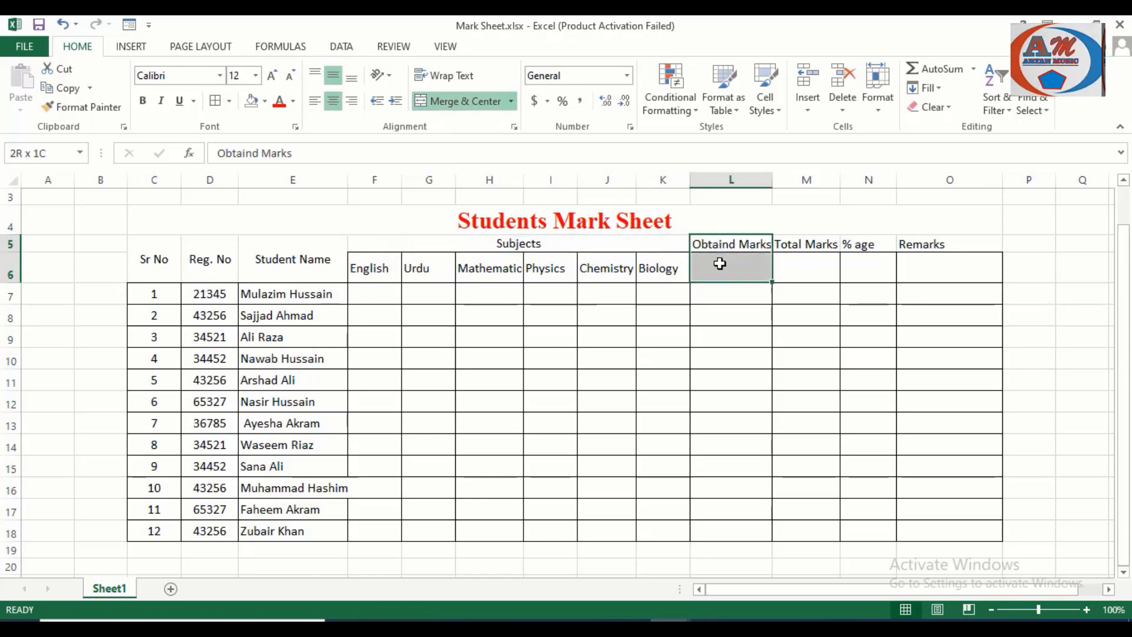
{"action": "left_click", "coordinate": [468, 104]}
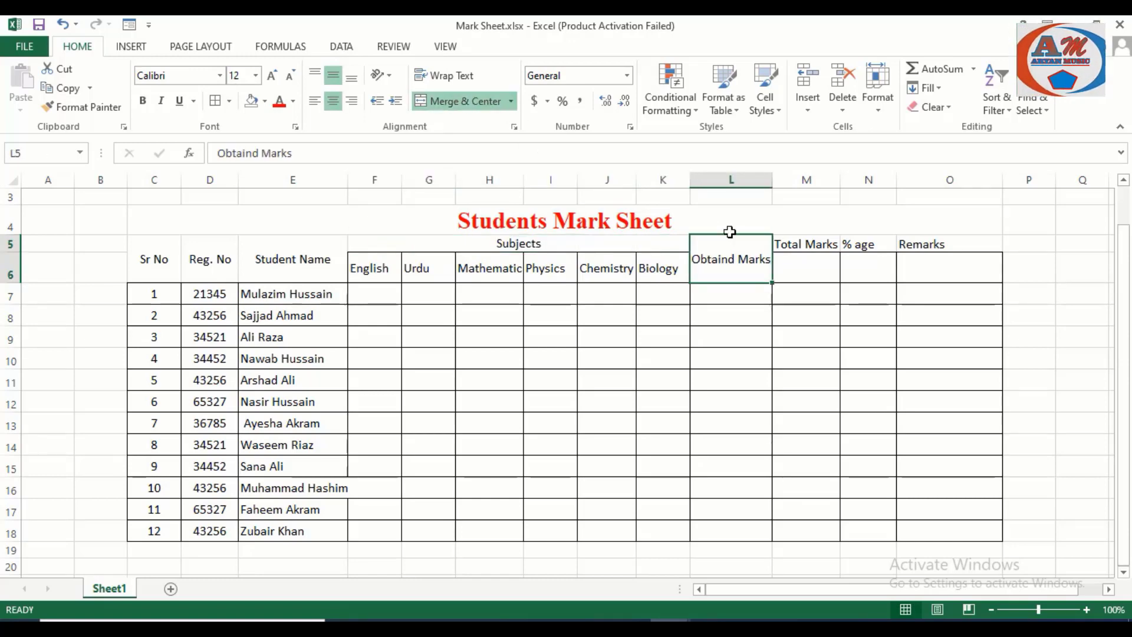
{"action": "left_click_drag", "start_coordinate": [787, 239], "coordinate": [798, 259]}
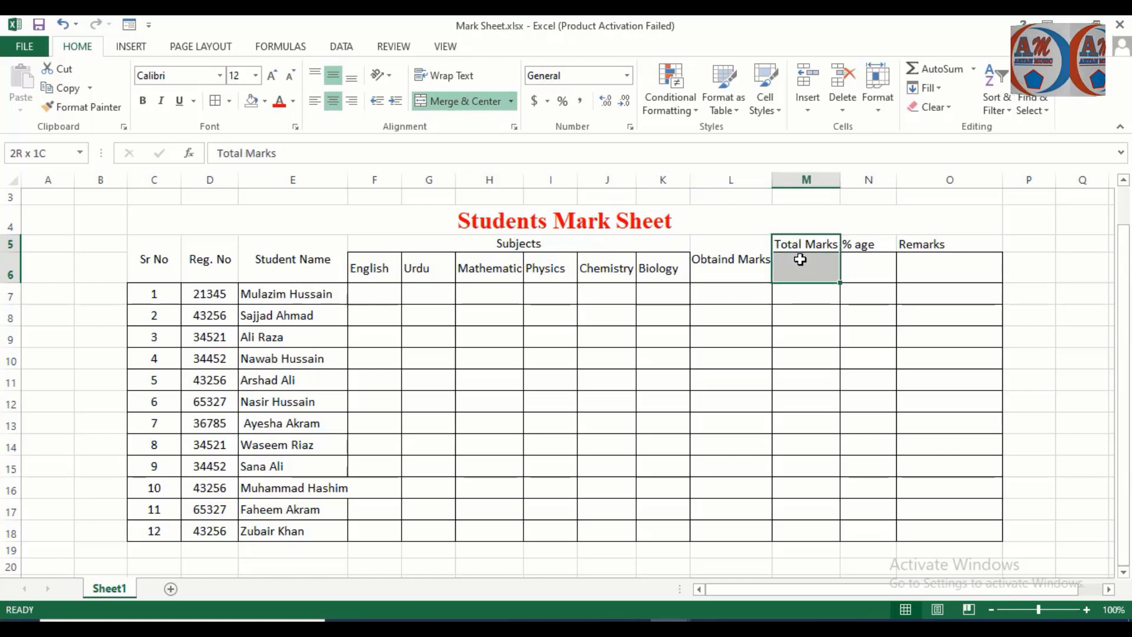
{"action": "left_click", "coordinate": [460, 101]}
Merge and centre the % age and Remarks headings across rows 5–6
{"action": "left_click_drag", "start_coordinate": [879, 244], "coordinate": [879, 268]}
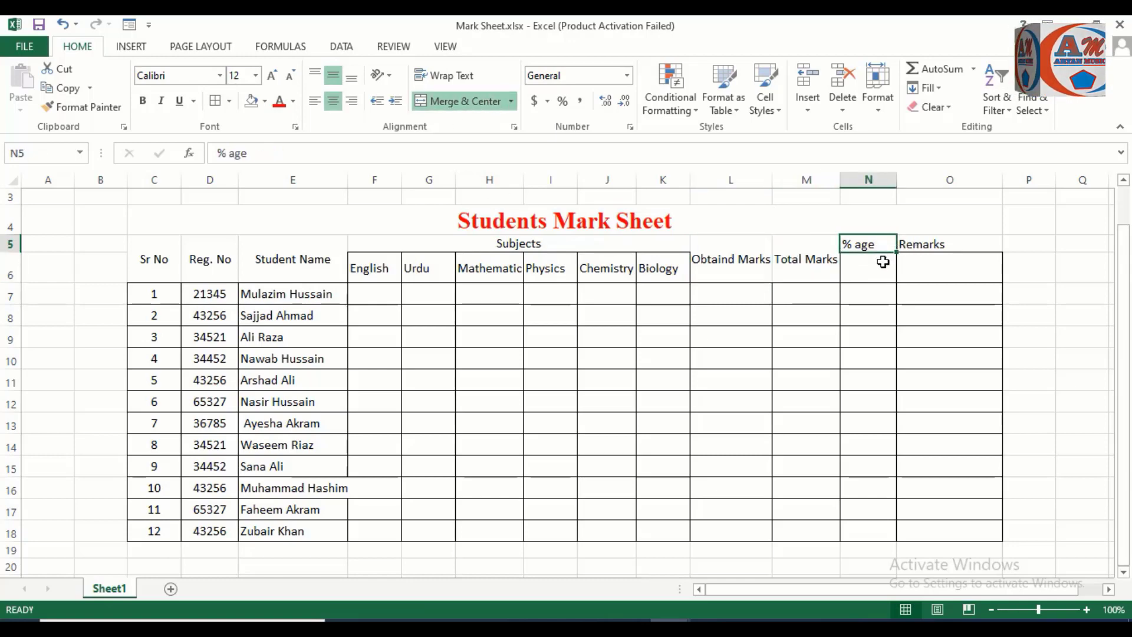
{"action": "left_click", "coordinate": [439, 102]}
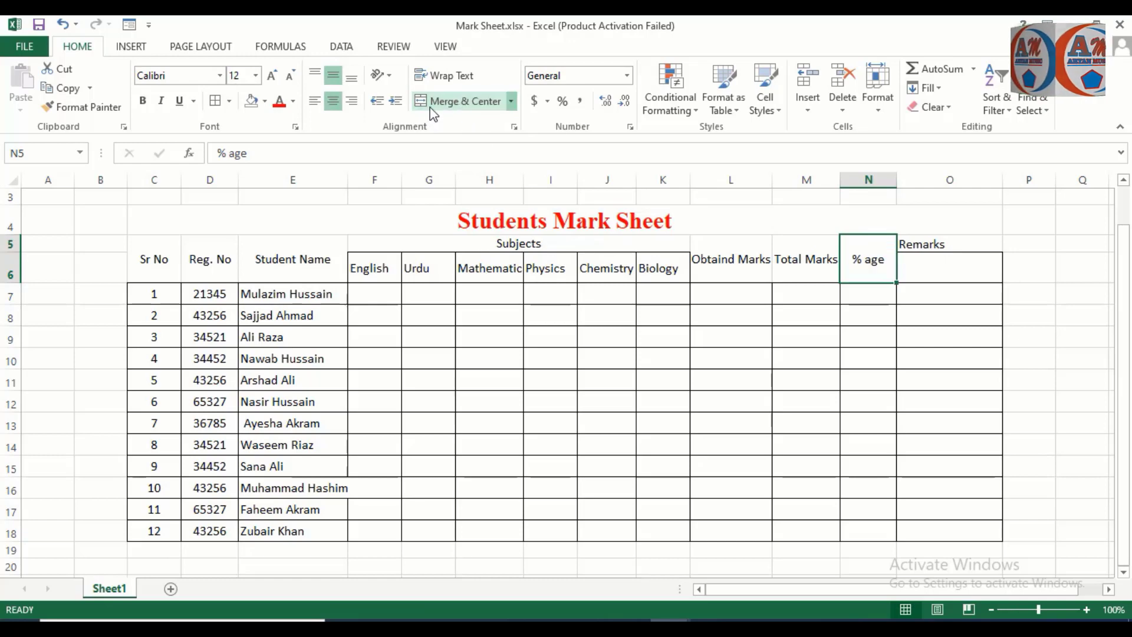
{"action": "left_click_drag", "start_coordinate": [918, 242], "coordinate": [923, 259]}
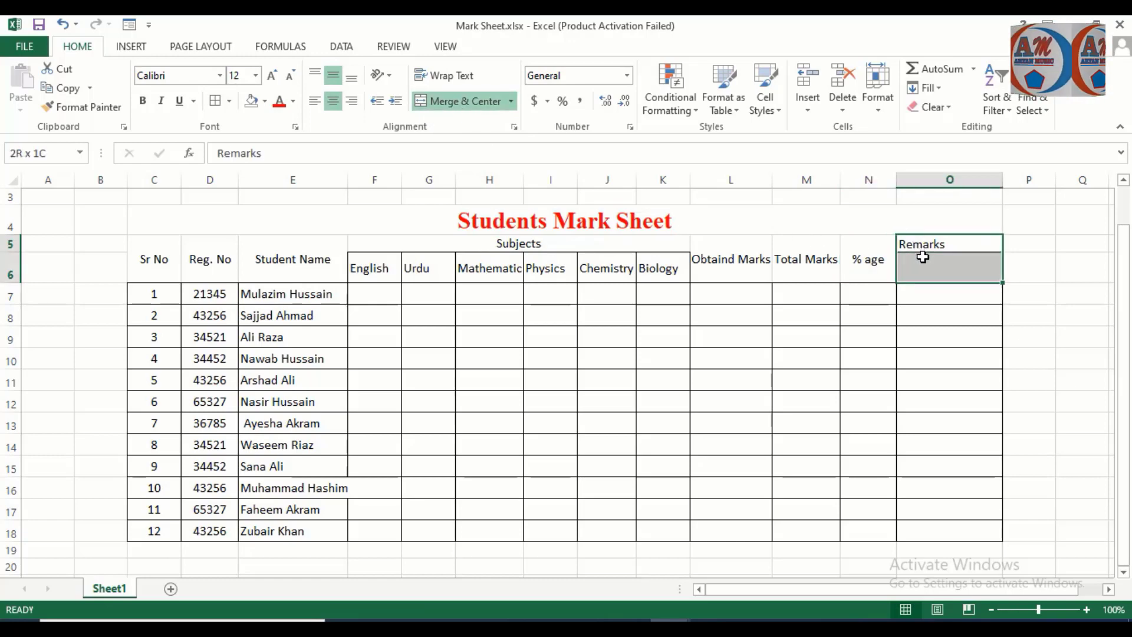
{"action": "left_click", "coordinate": [457, 102]}
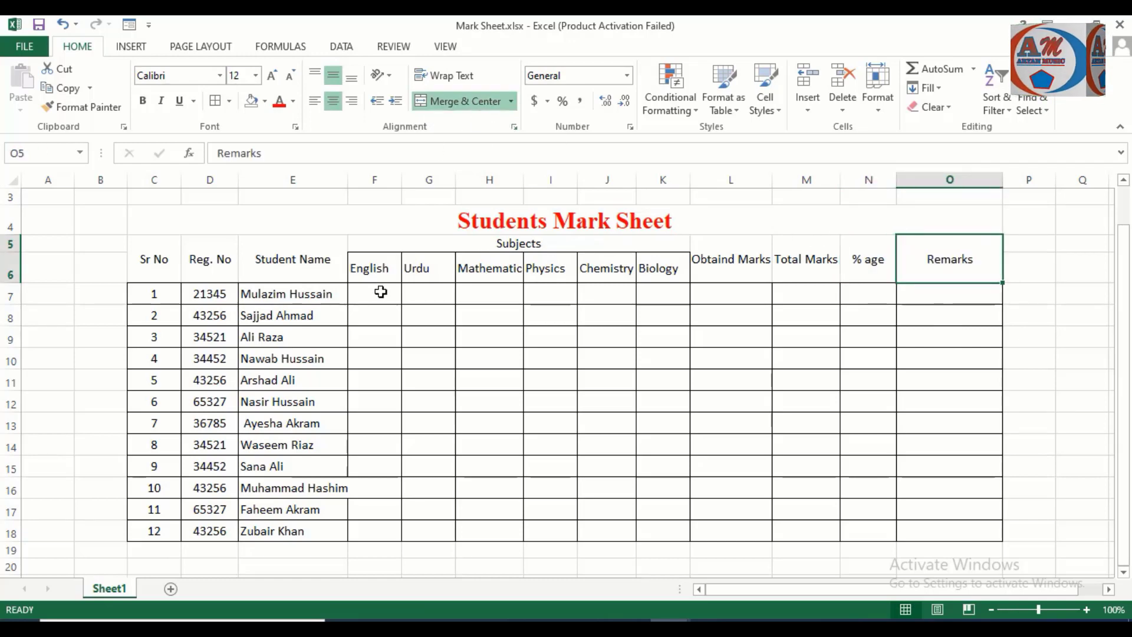
{"action": "mouse_move", "coordinate": [153, 259]}
{"action": "left_mouse_down"}
{"action": "mouse_move", "coordinate": [799, 278]}
{"action": "mouse_move", "coordinate": [981, 265]}
{"action": "left_mouse_up"}
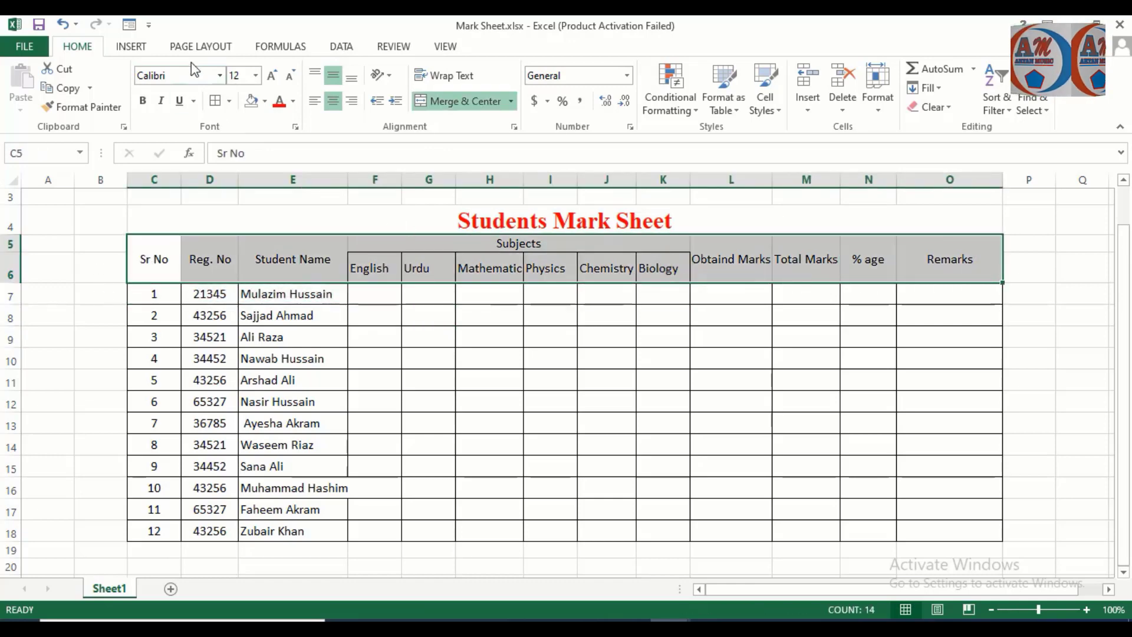
Put a Thick Box Border around the header rows C5:O6
{"action": "left_click", "coordinate": [229, 101]}
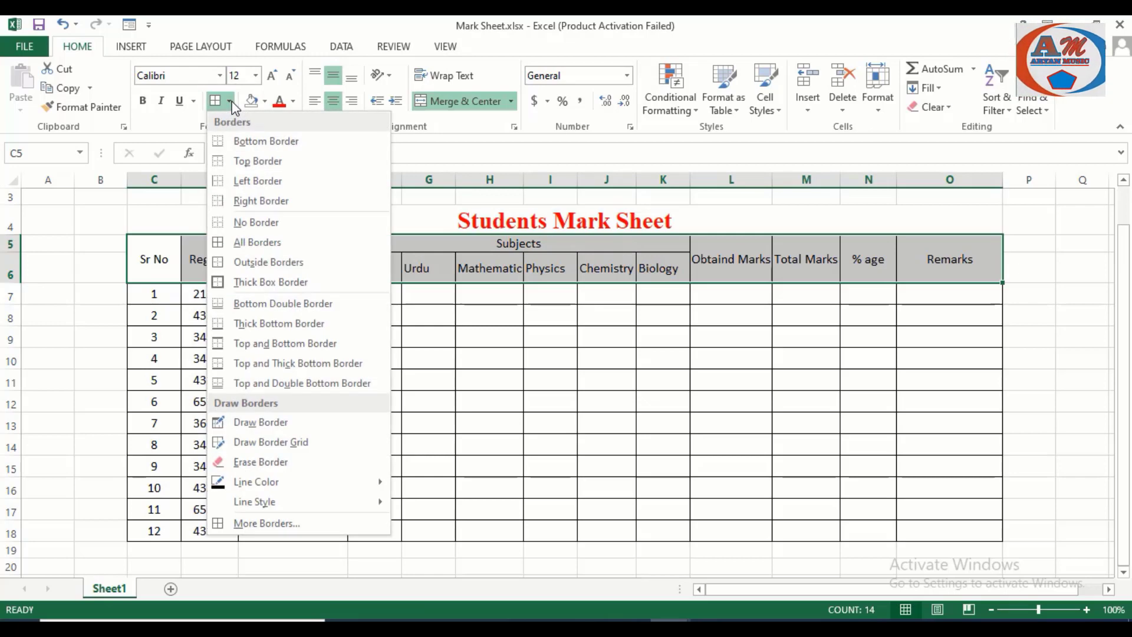
{"action": "left_click", "coordinate": [257, 282]}
{"action": "left_click", "coordinate": [374, 342]}
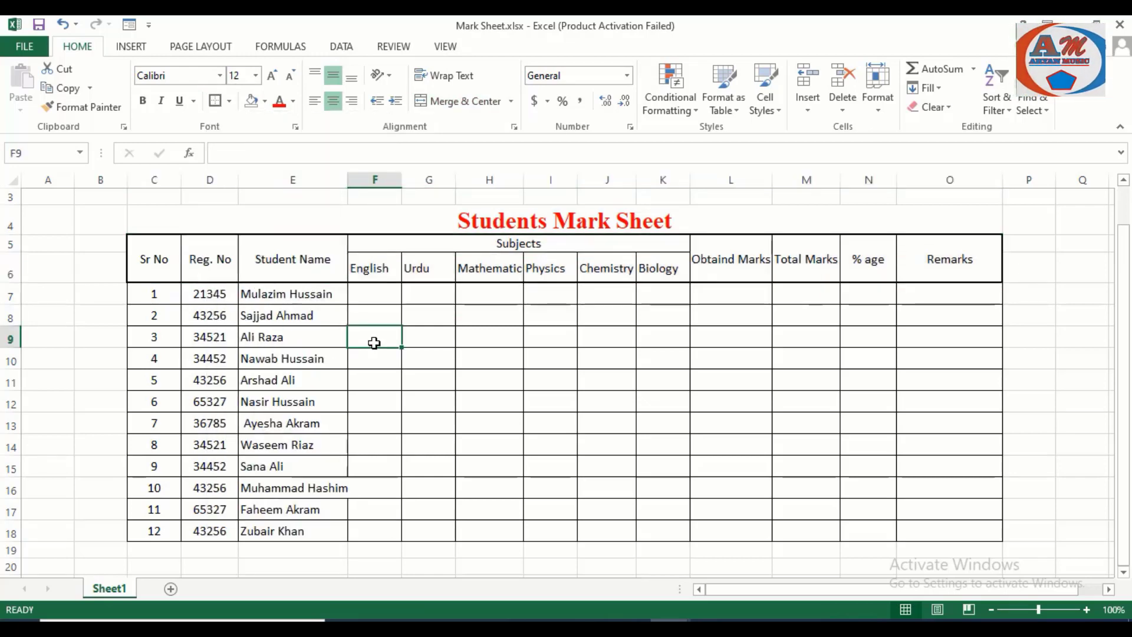
Put a Thick Box Border around the whole table C5:O18
{"action": "left_click_drag", "start_coordinate": [168, 275], "coordinate": [913, 489]}
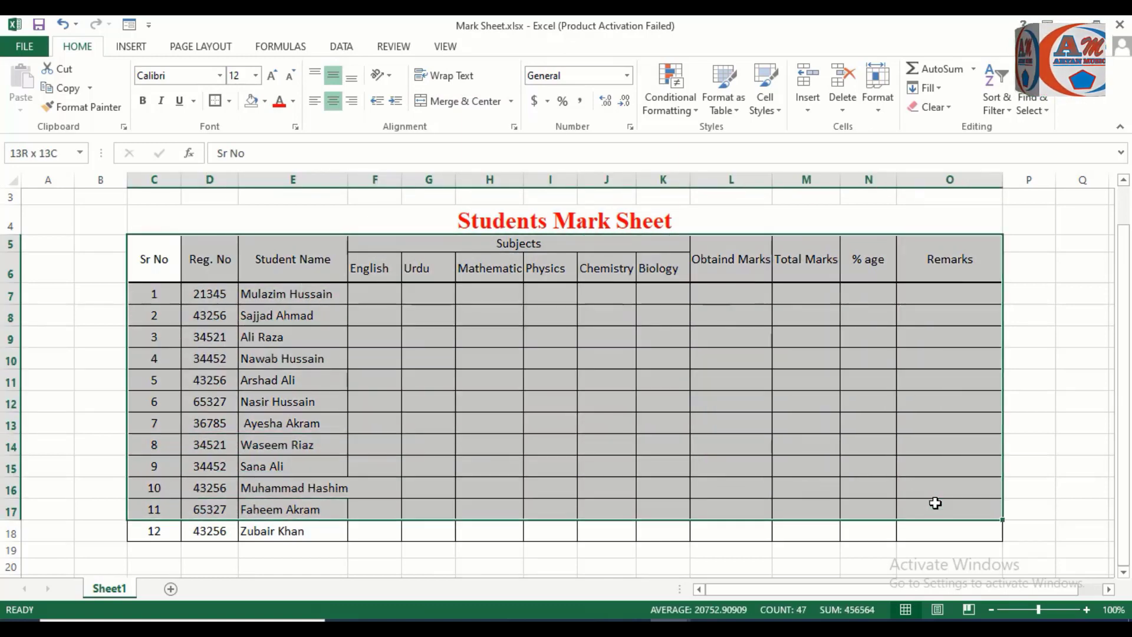
{"action": "left_click_drag", "start_coordinate": [913, 489], "coordinate": [944, 531]}
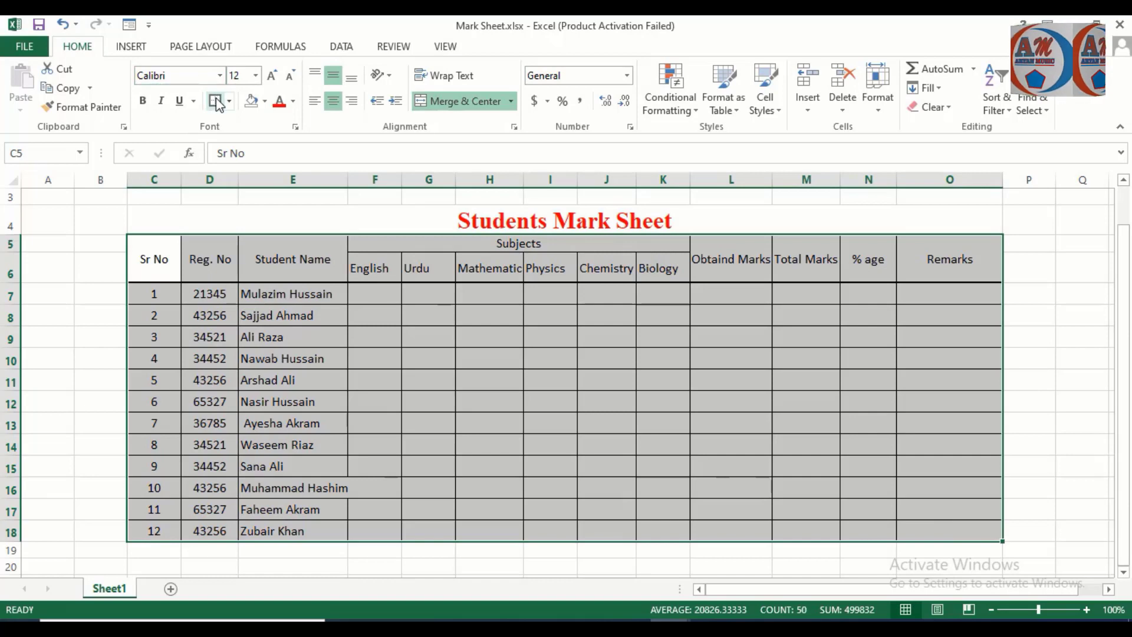
{"action": "left_click", "coordinate": [361, 343]}
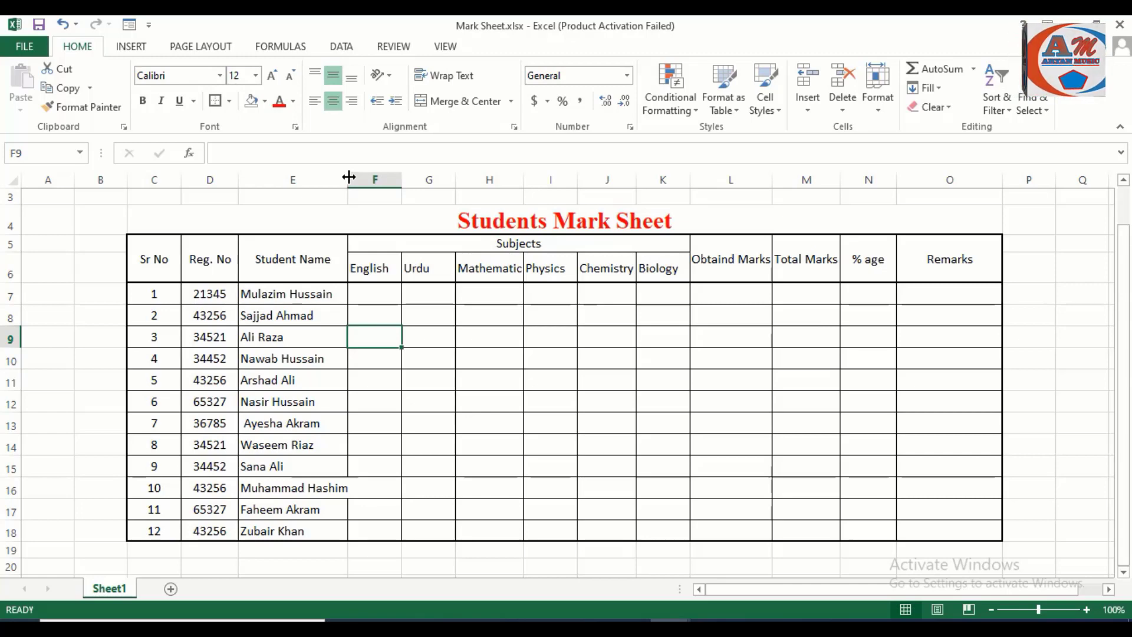
Widen the Student Name column slightly and set the whole table in Times New Roman
{"action": "left_click_drag", "start_coordinate": [349, 177], "coordinate": [355, 177]}
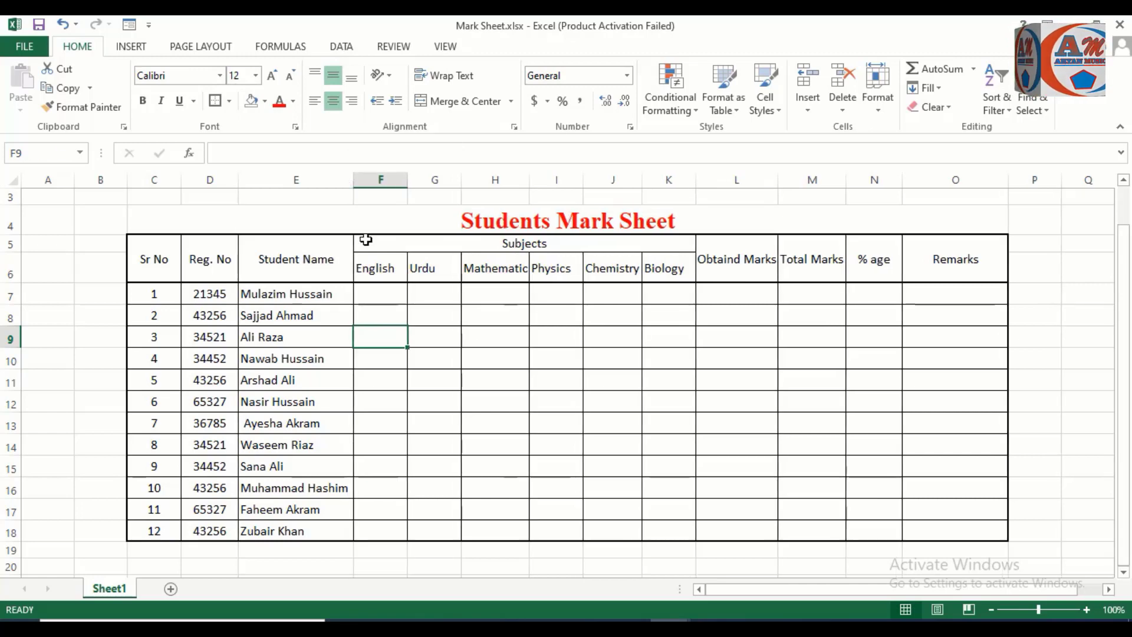
{"action": "left_click", "coordinate": [414, 378]}
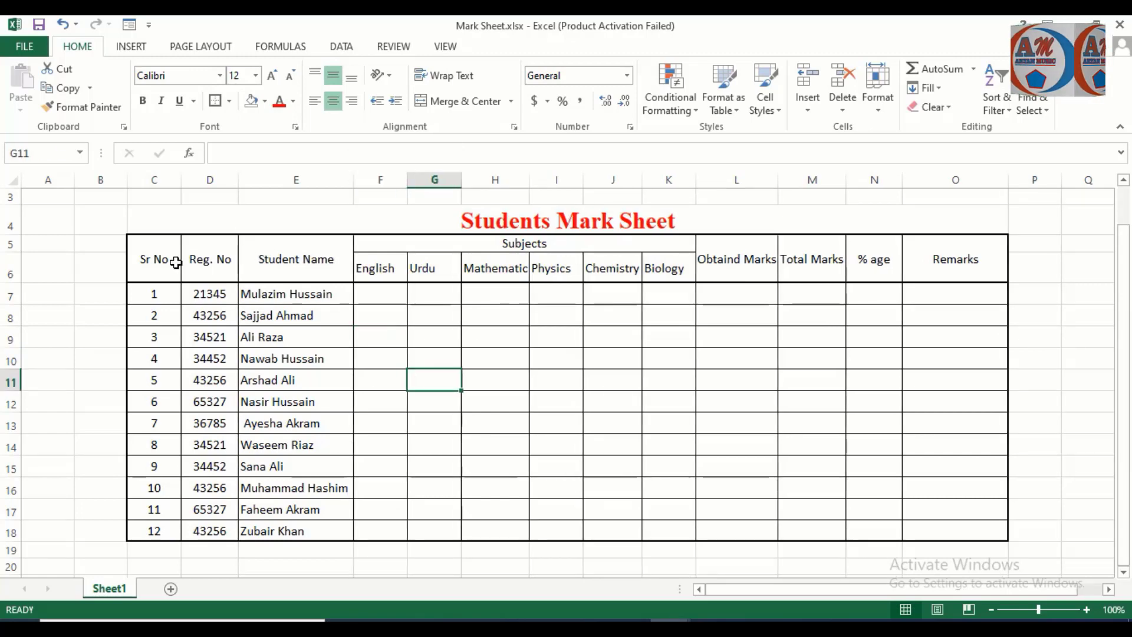
{"action": "mouse_move", "coordinate": [176, 262]}
{"action": "left_mouse_down"}
{"action": "mouse_move", "coordinate": [876, 475]}
{"action": "mouse_move", "coordinate": [944, 527]}
{"action": "left_mouse_up"}
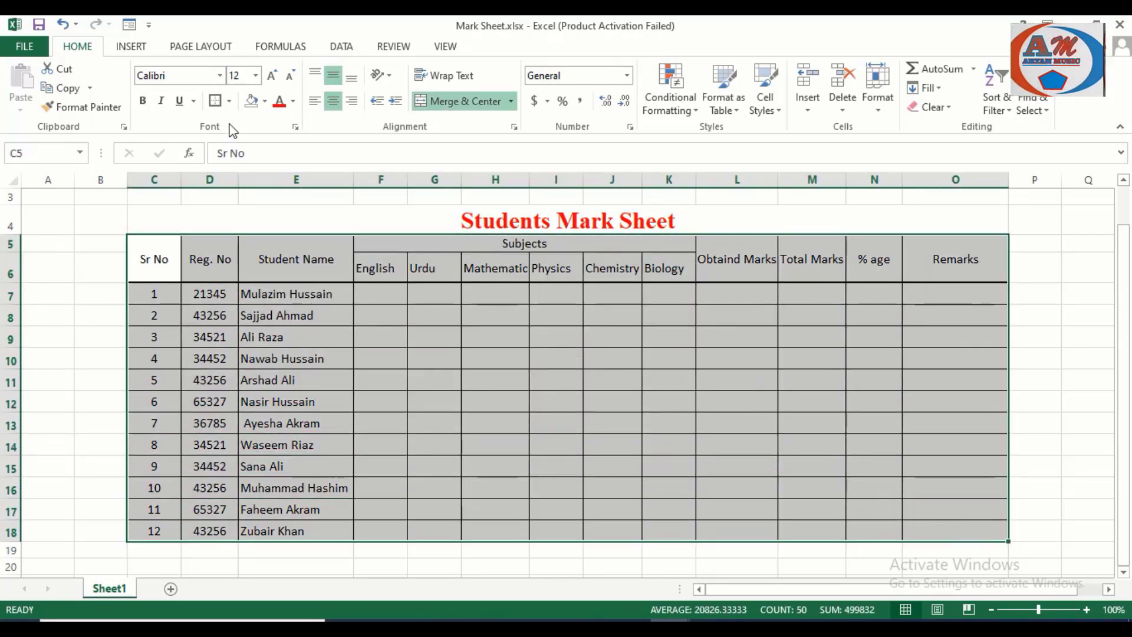
{"action": "left_click", "coordinate": [220, 75]}
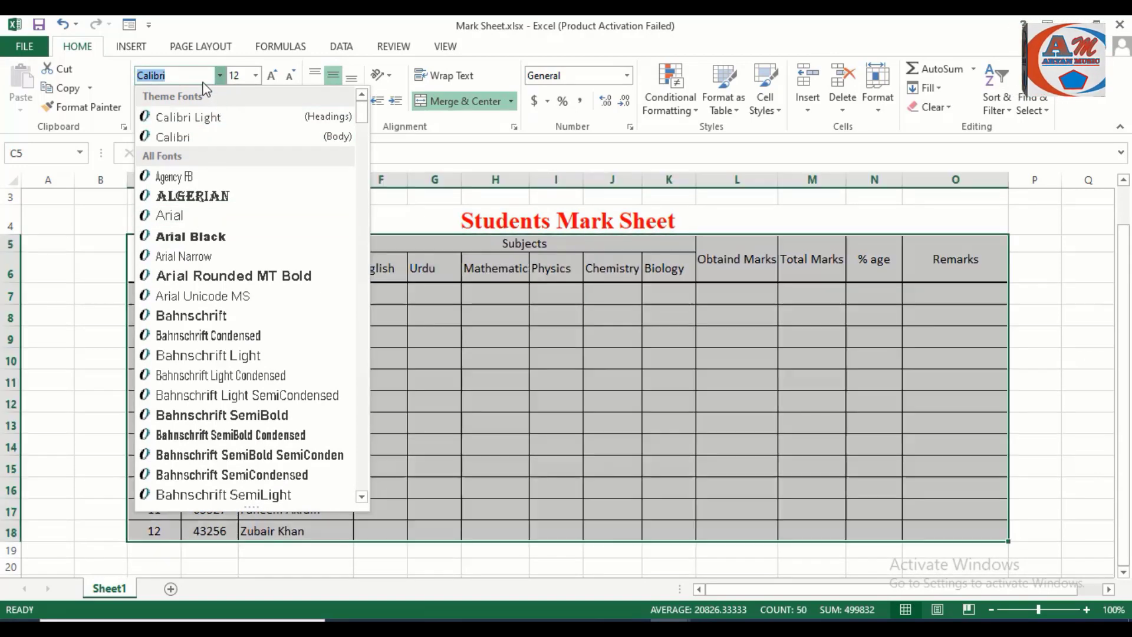
{"action": "key", "text": "Down"}
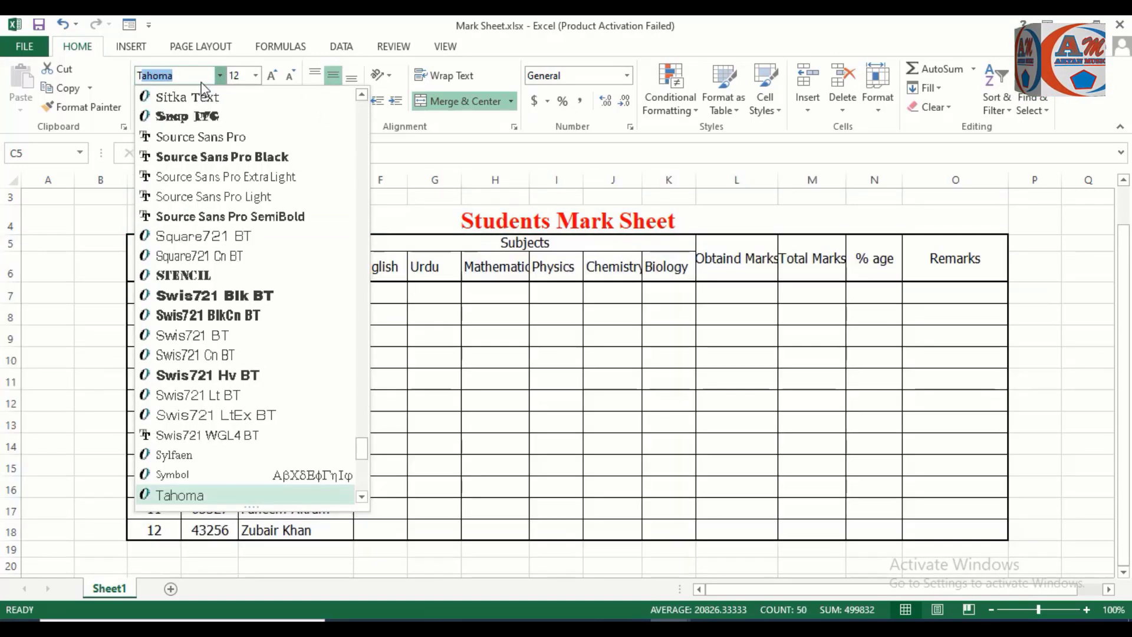
{"action": "key", "text": "Down"}
{"action": "key", "text": "Down"}
{"action": "key", "text": "Down"}
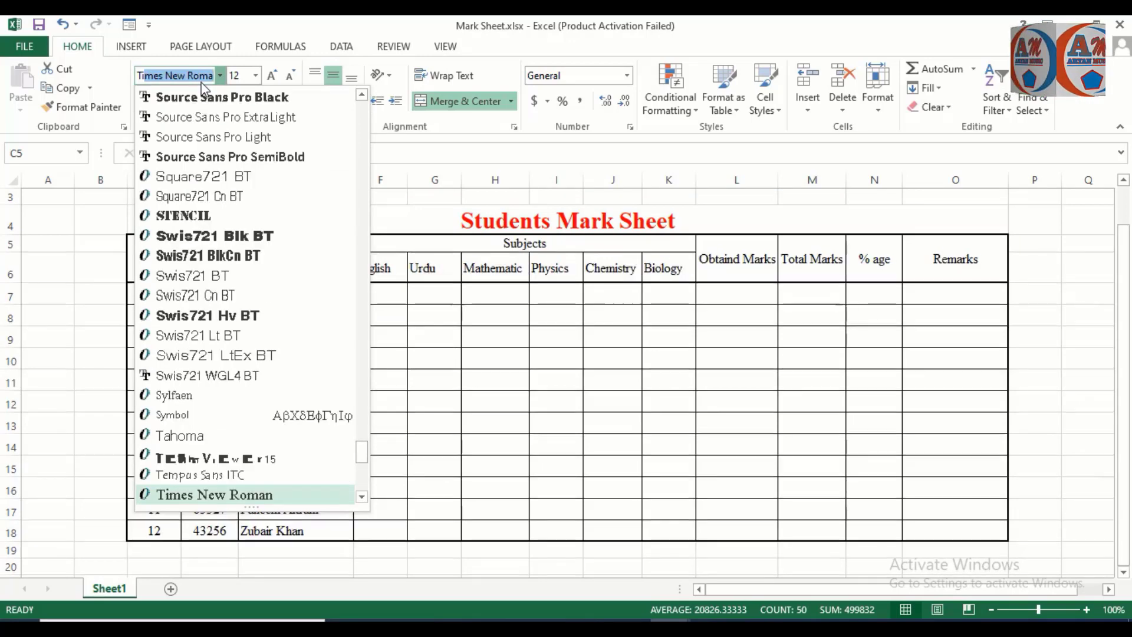
{"action": "key", "text": "Return"}
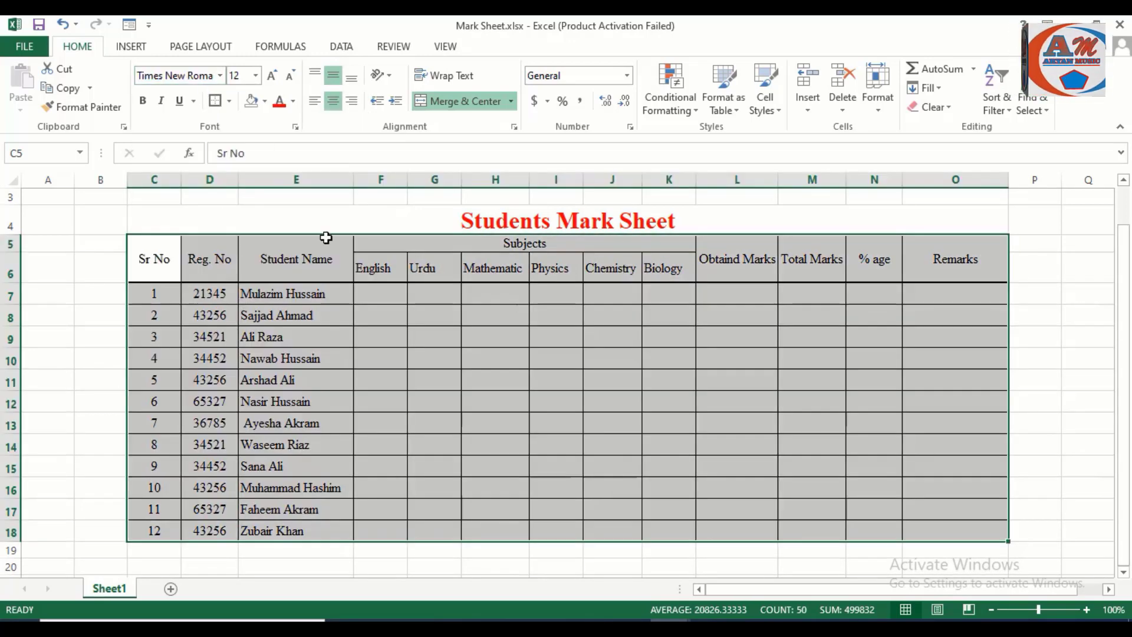
Make the title row 4 taller, to 32.25 points
{"action": "left_click", "coordinate": [372, 320]}
{"action": "left_click", "coordinate": [242, 355]}
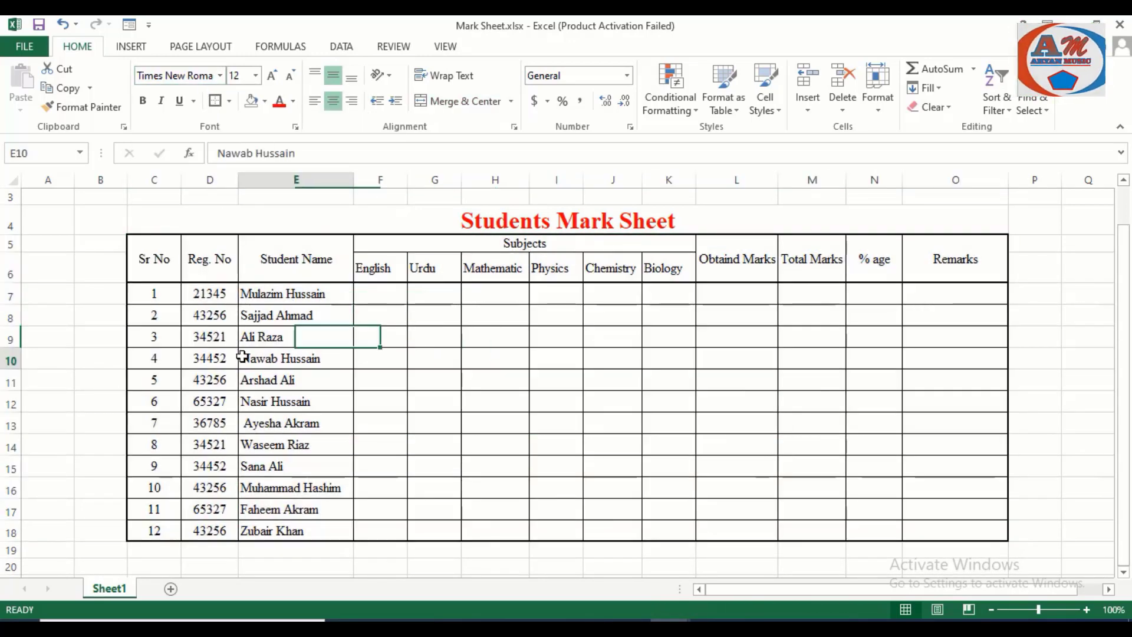
{"action": "left_click", "coordinate": [380, 356]}
{"action": "left_click", "coordinate": [501, 222]}
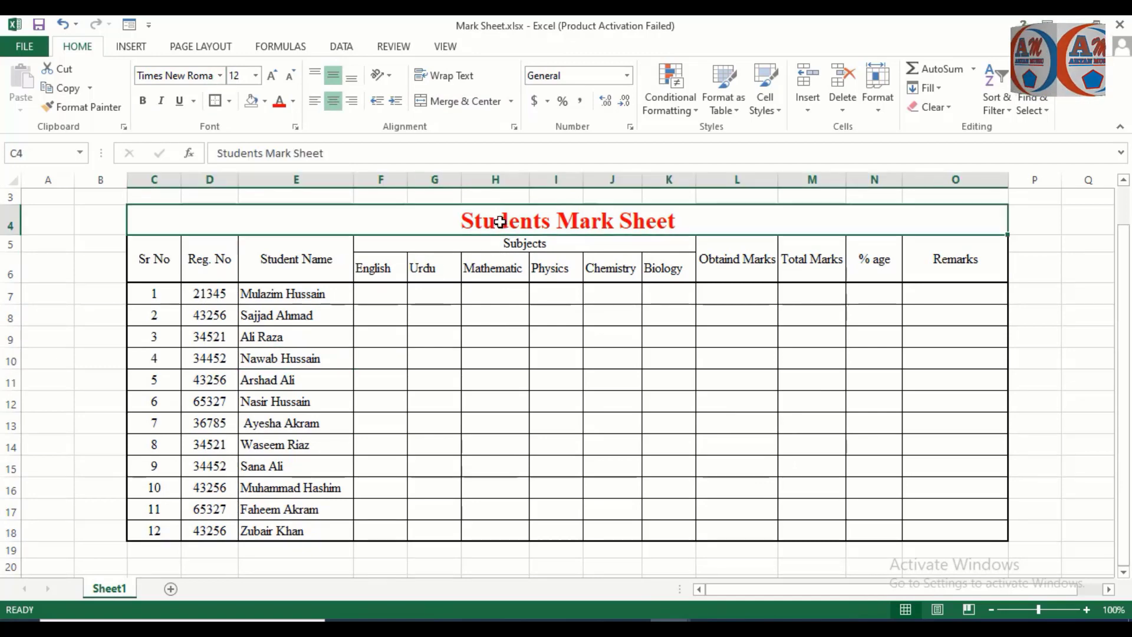
{"action": "left_click_drag", "start_coordinate": [13, 236], "coordinate": [16, 248]}
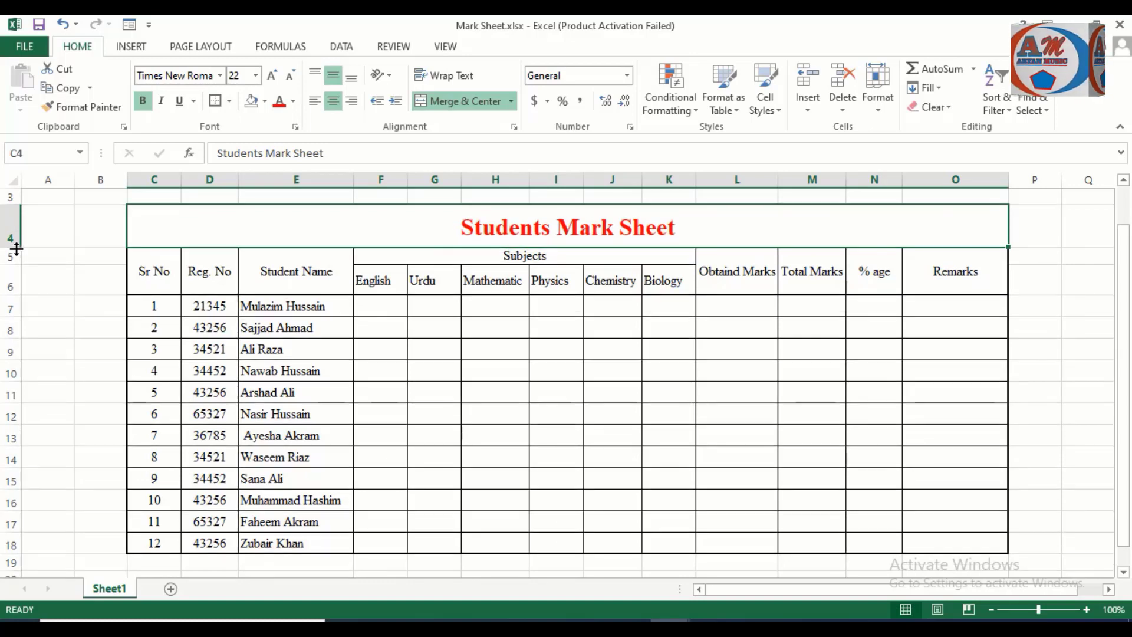
Fill header rows C5:O6 grey and colour their headings Blue-Gray, Text 2
{"action": "left_click", "coordinate": [365, 298]}
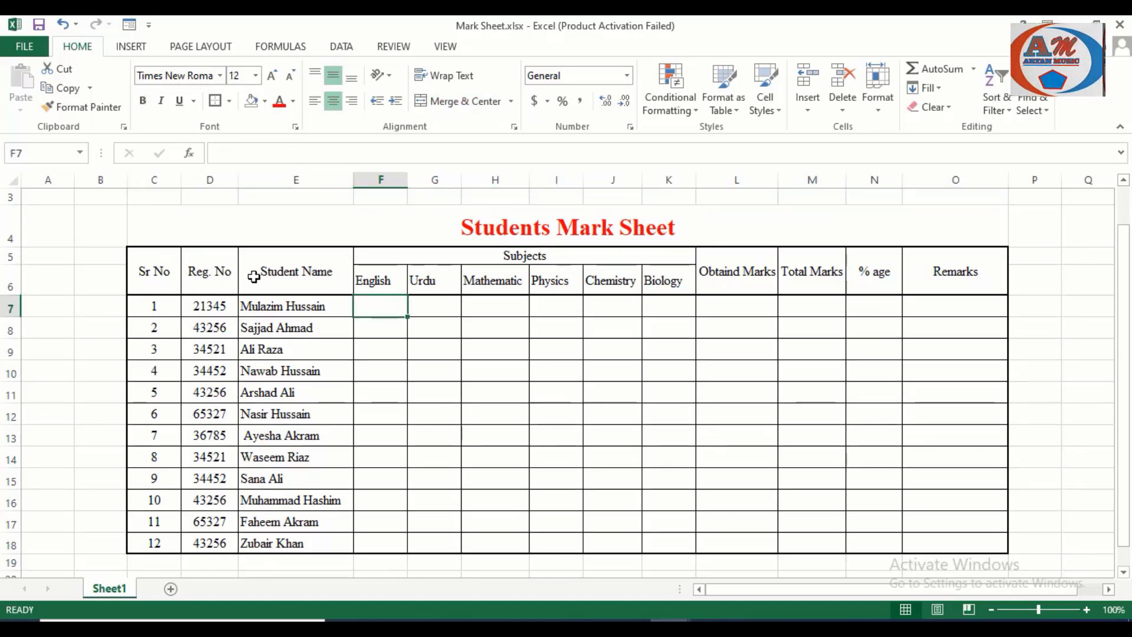
{"action": "left_click_drag", "start_coordinate": [159, 278], "coordinate": [930, 284]}
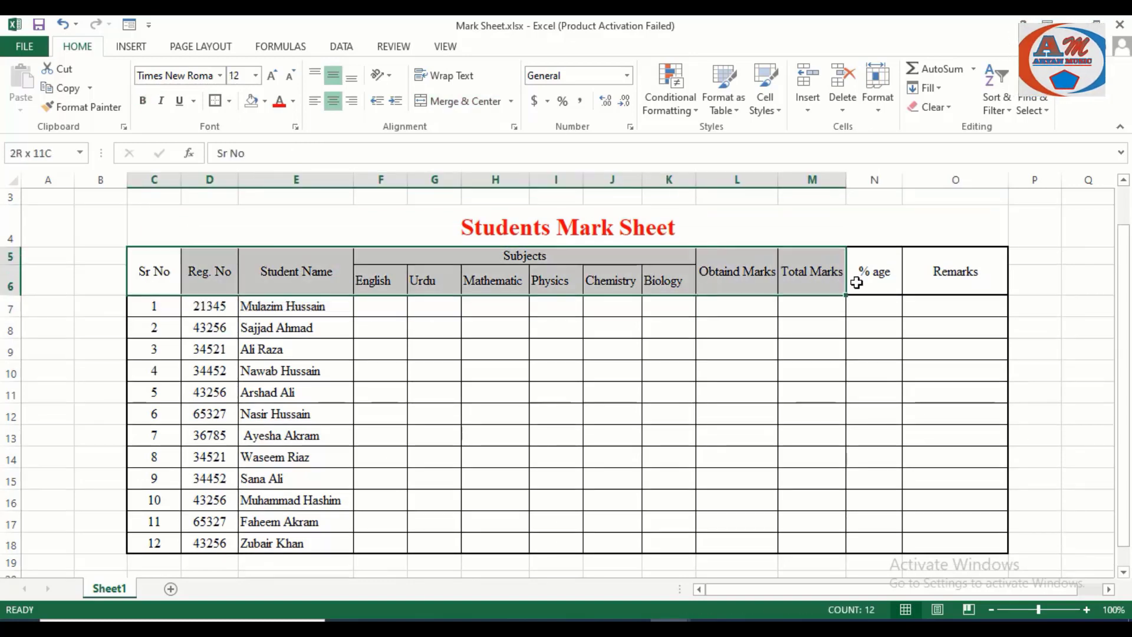
{"action": "left_click", "coordinate": [264, 101]}
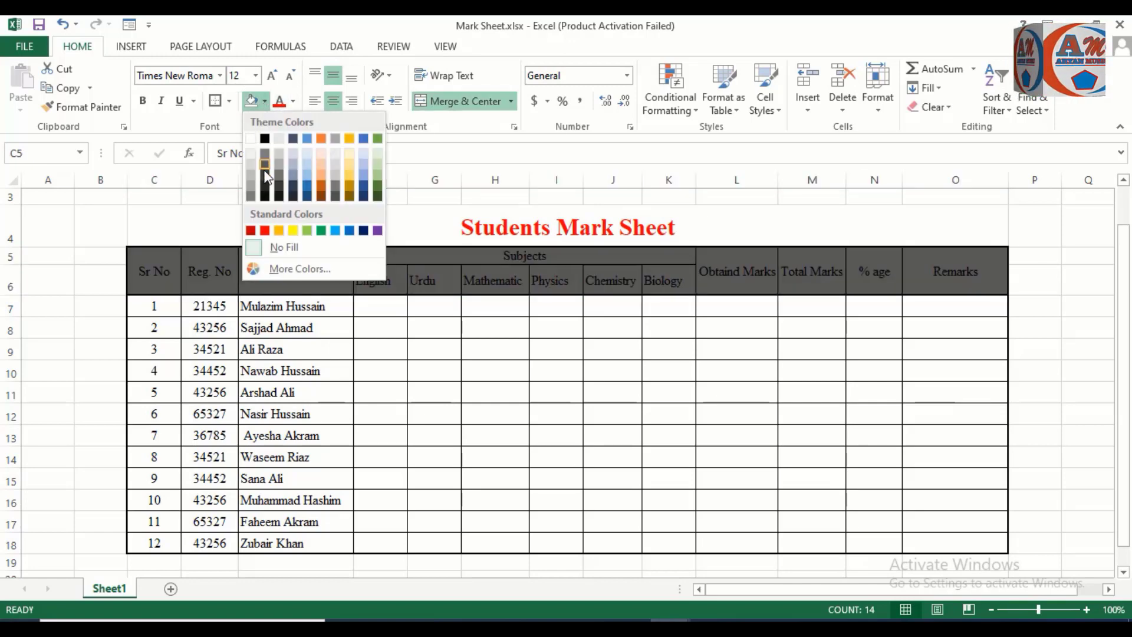
{"action": "left_click", "coordinate": [252, 183]}
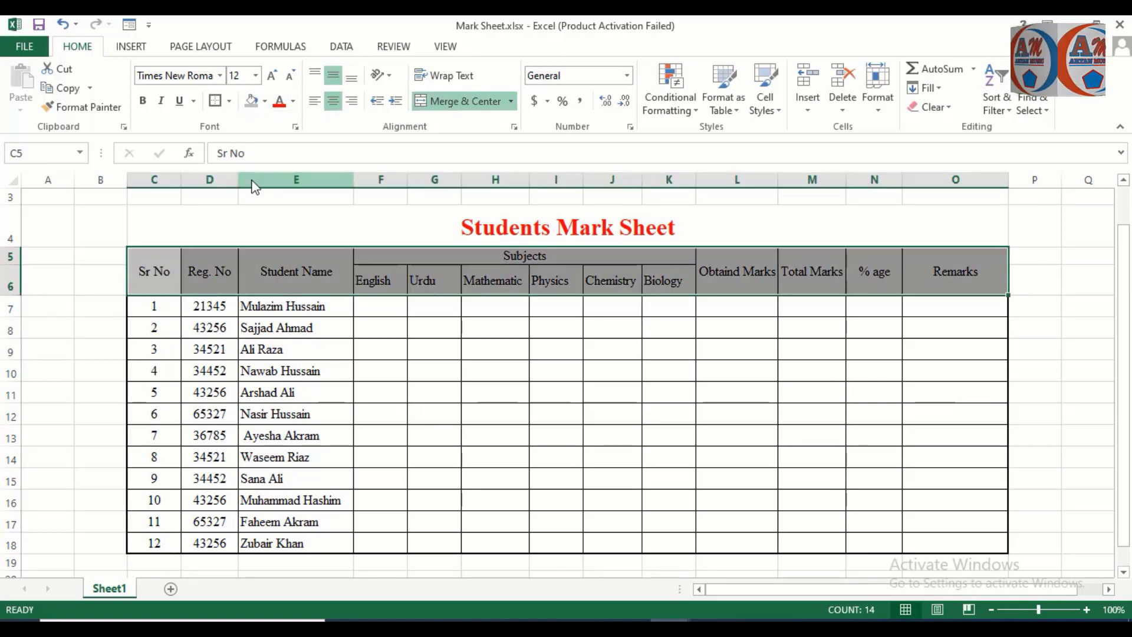
{"action": "left_click", "coordinate": [293, 101]}
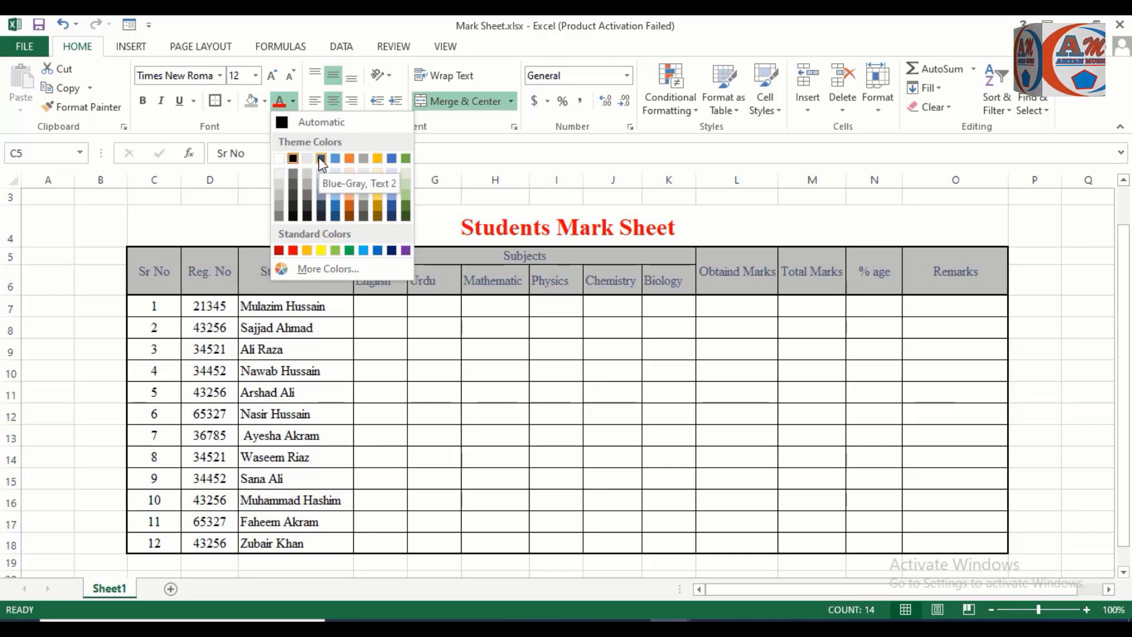
{"action": "left_click", "coordinate": [392, 158]}
Make header row 5 taller
{"action": "left_click", "coordinate": [325, 413]}
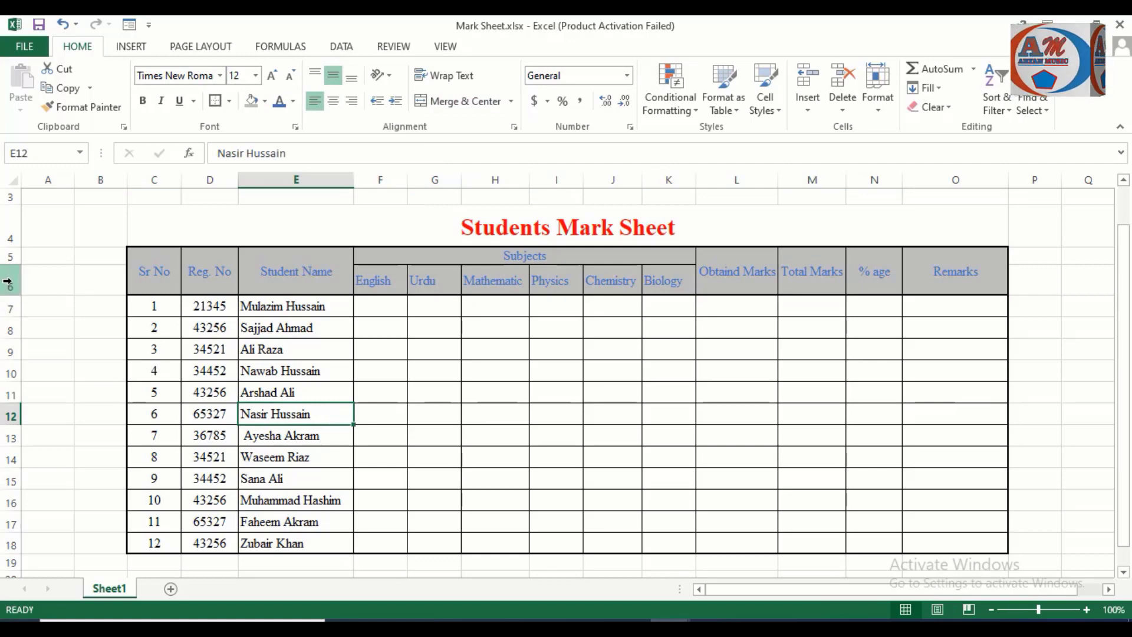
{"action": "left_click_drag", "start_coordinate": [16, 265], "coordinate": [16, 277]}
{"action": "left_click", "coordinate": [143, 289]}
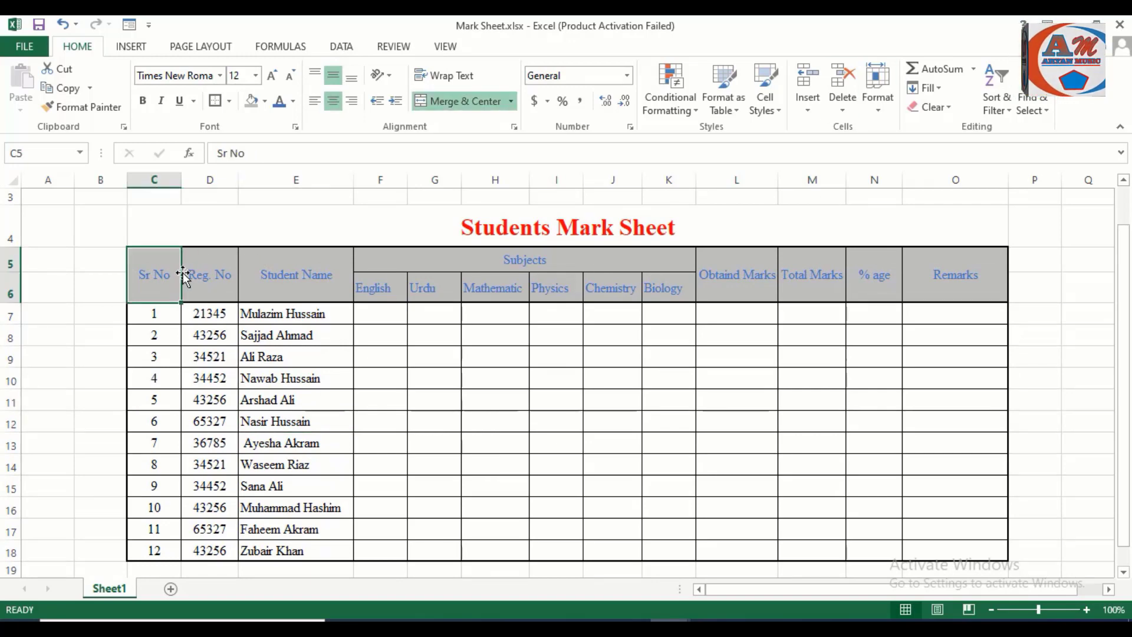
Turn the header rows' text back to black
{"action": "mouse_move", "coordinate": [162, 274]}
{"action": "left_mouse_down"}
{"action": "mouse_move", "coordinate": [412, 260]}
{"action": "mouse_move", "coordinate": [949, 277]}
{"action": "left_mouse_up"}
{"action": "left_click", "coordinate": [293, 101]}
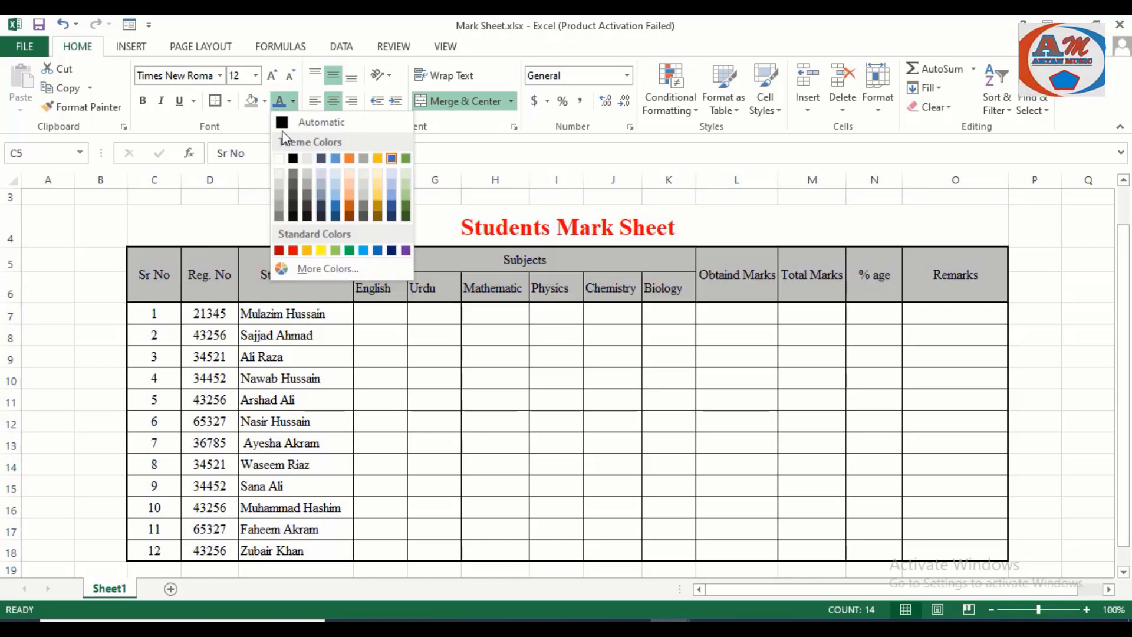
{"action": "left_click", "coordinate": [282, 124]}
{"action": "left_click", "coordinate": [499, 361]}
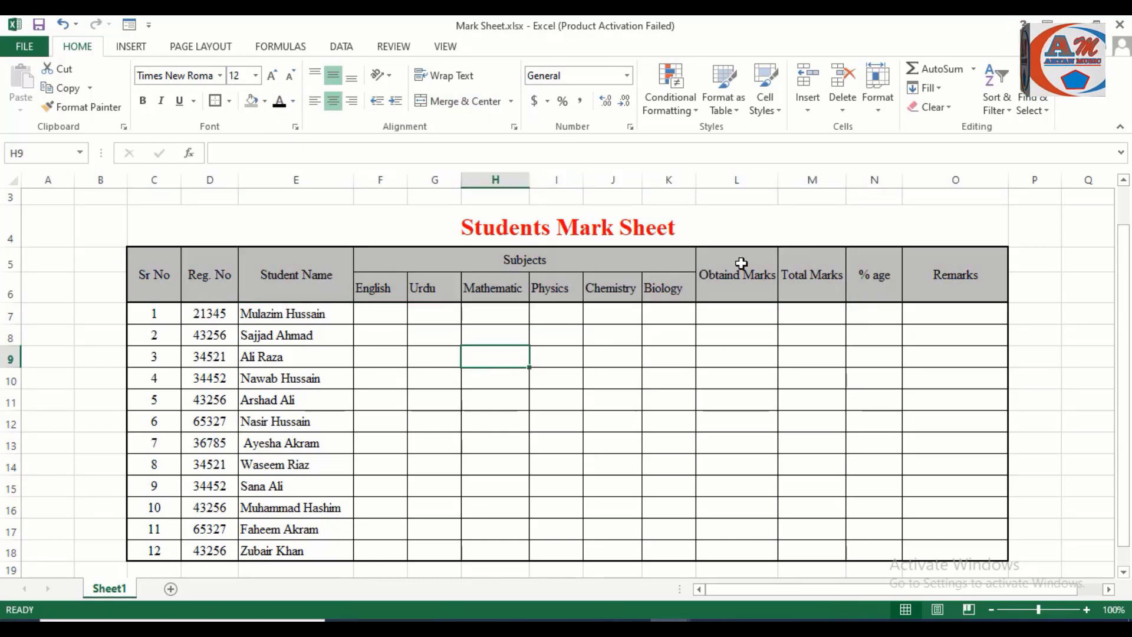
Widen the Obtaind Marks column to 14.00 so its heading fits
{"action": "left_click_drag", "start_coordinate": [778, 180], "coordinate": [782, 180]}
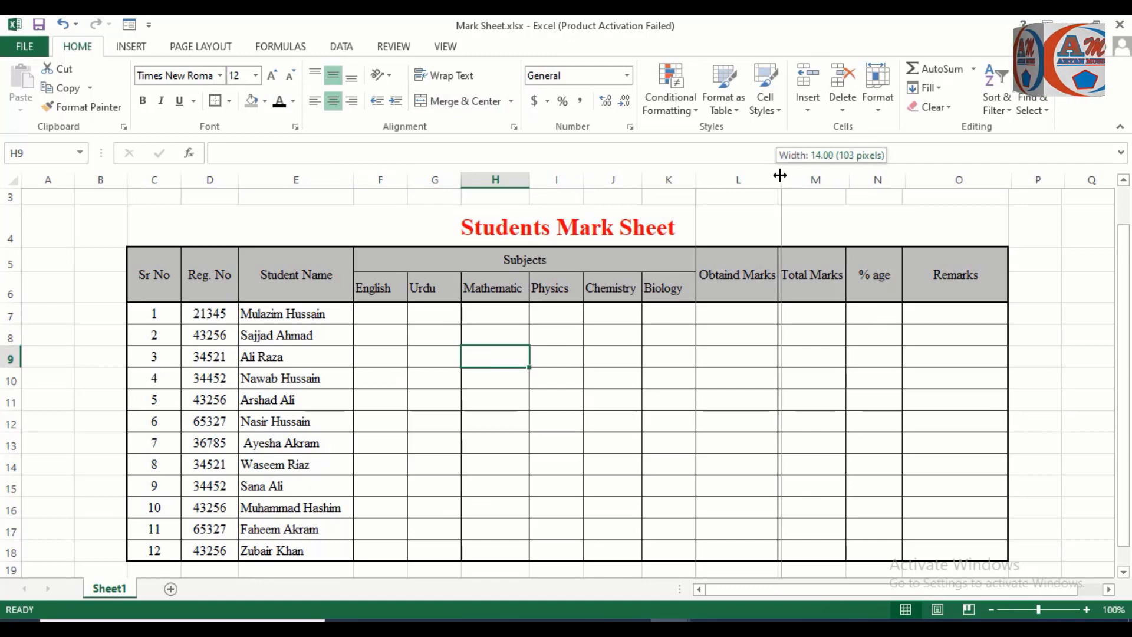
{"action": "left_click", "coordinate": [672, 467]}
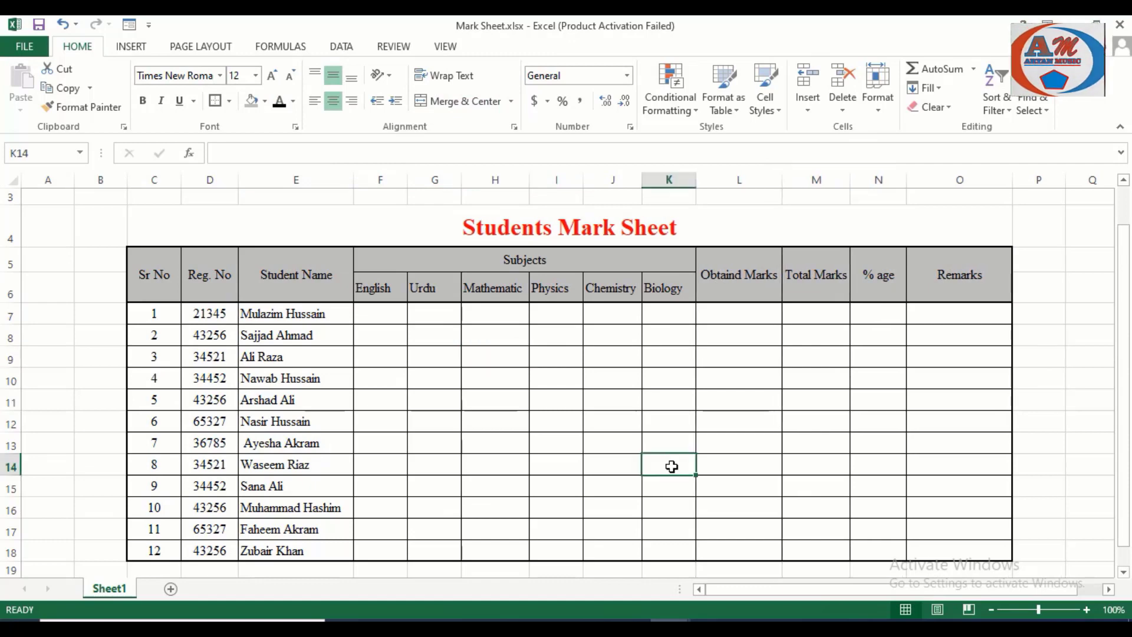
{"action": "left_click", "coordinate": [612, 379]}
{"action": "left_click", "coordinate": [381, 318]}
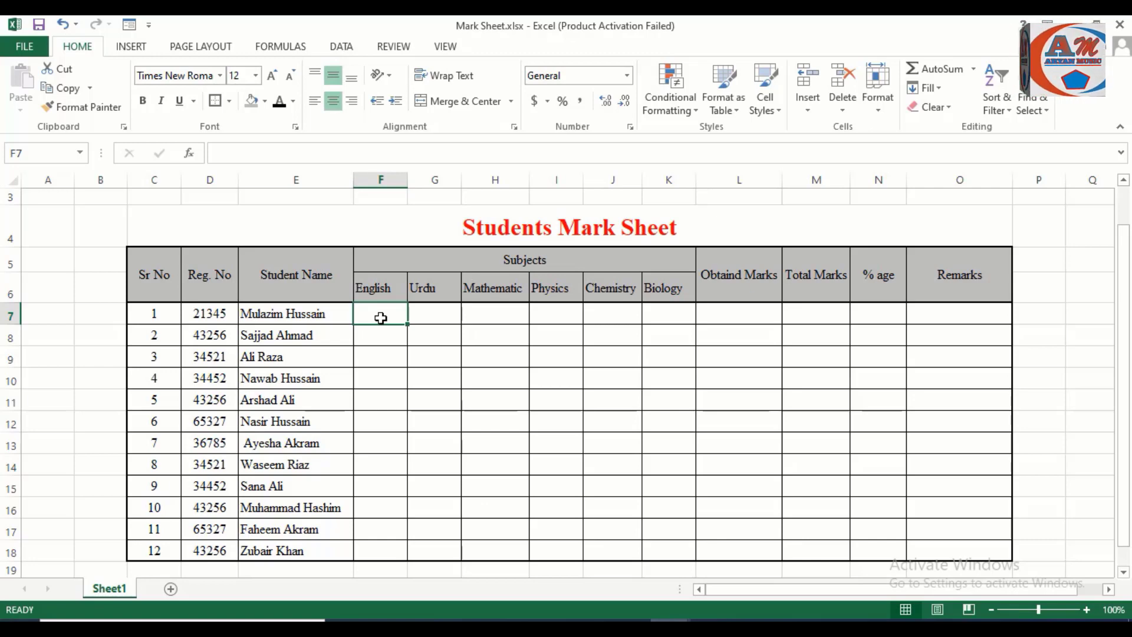
Centre the six subject headings English through Biology in F6:K6
{"action": "left_click_drag", "start_coordinate": [375, 288], "coordinate": [666, 288]}
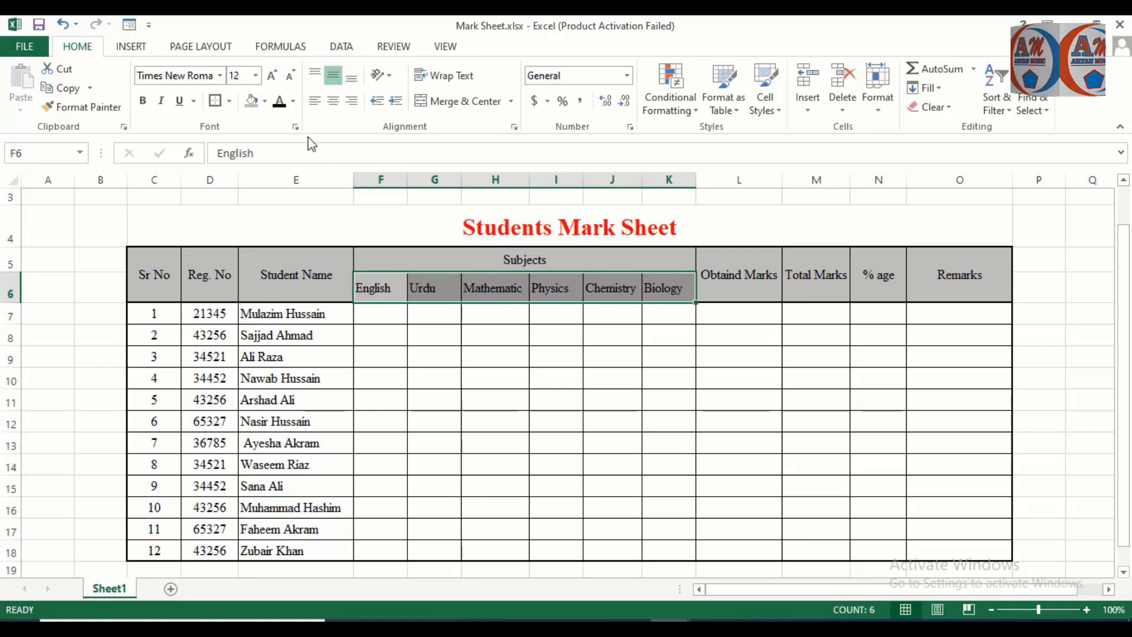
{"action": "left_click", "coordinate": [333, 101]}
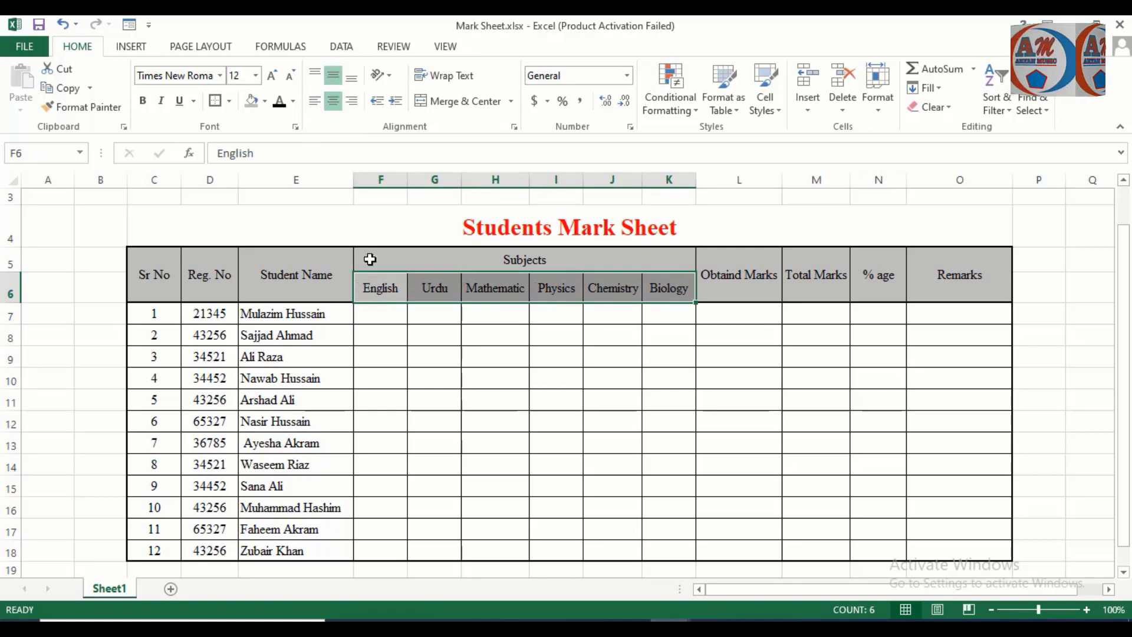
{"action": "left_click", "coordinate": [379, 317]}
{"action": "left_click_drag", "start_coordinate": [379, 318], "coordinate": [649, 490]}
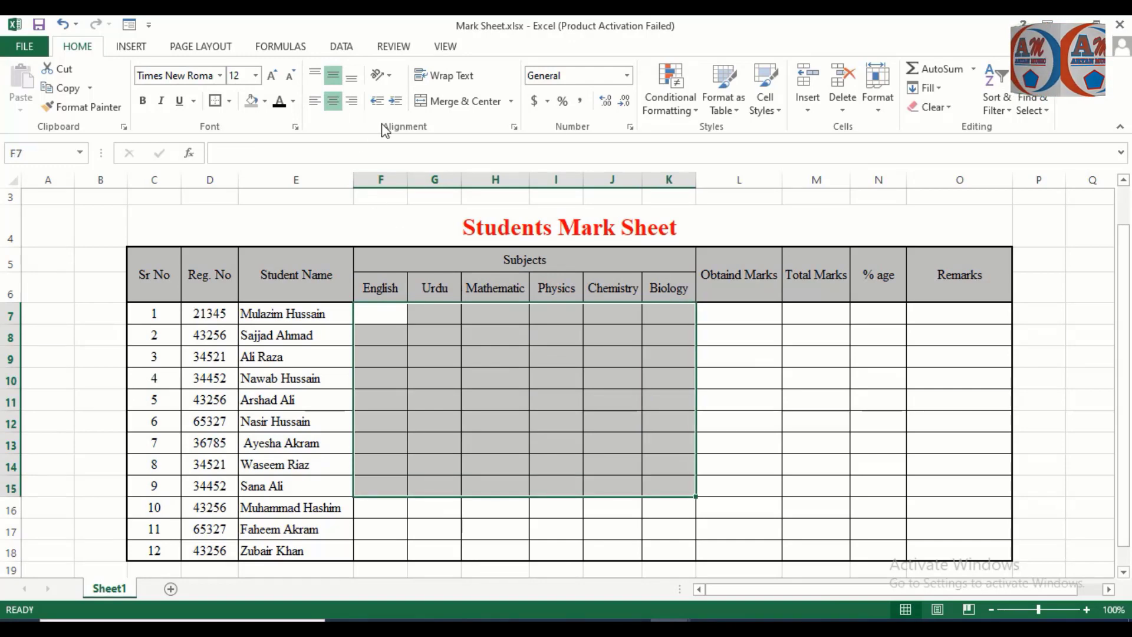
{"action": "left_click", "coordinate": [526, 410]}
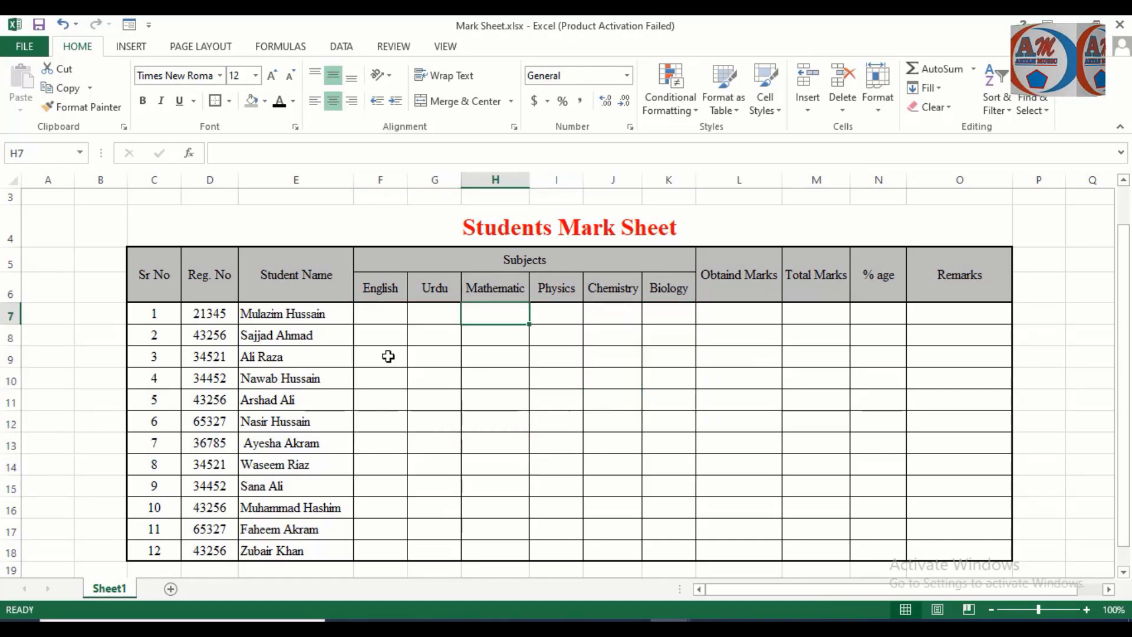
{"action": "left_click", "coordinate": [376, 318]}
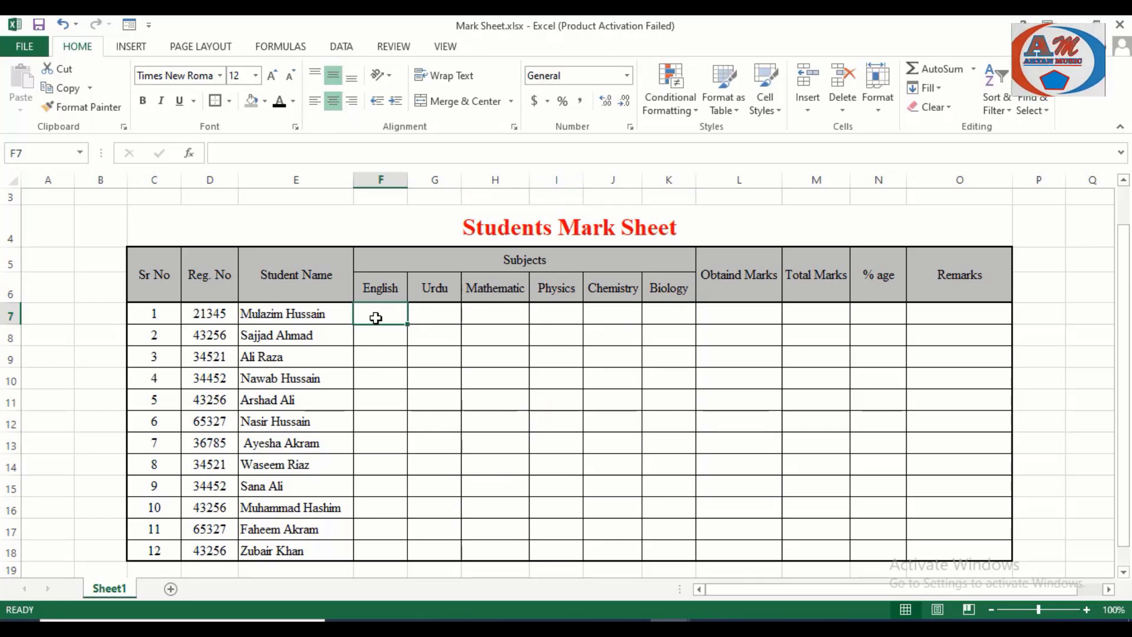
Enter 95, 97 and 98 for English, Urdu and Mathematics in row 7
{"action": "type", "text": "95"}
{"action": "left_click", "coordinate": [434, 315]}
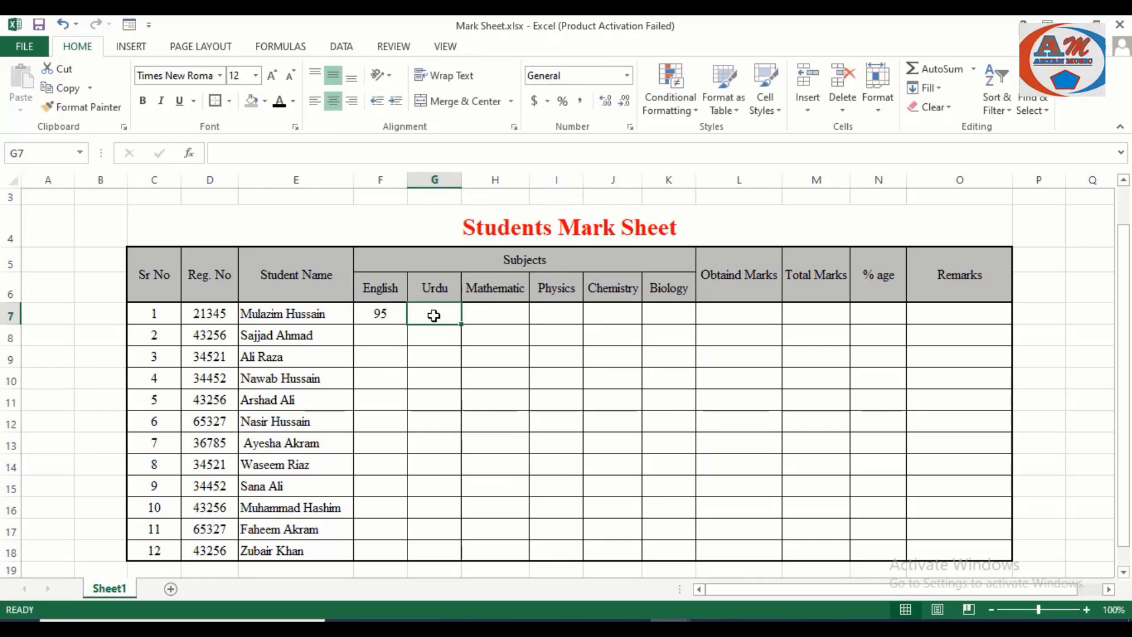
{"action": "type", "text": "97"}
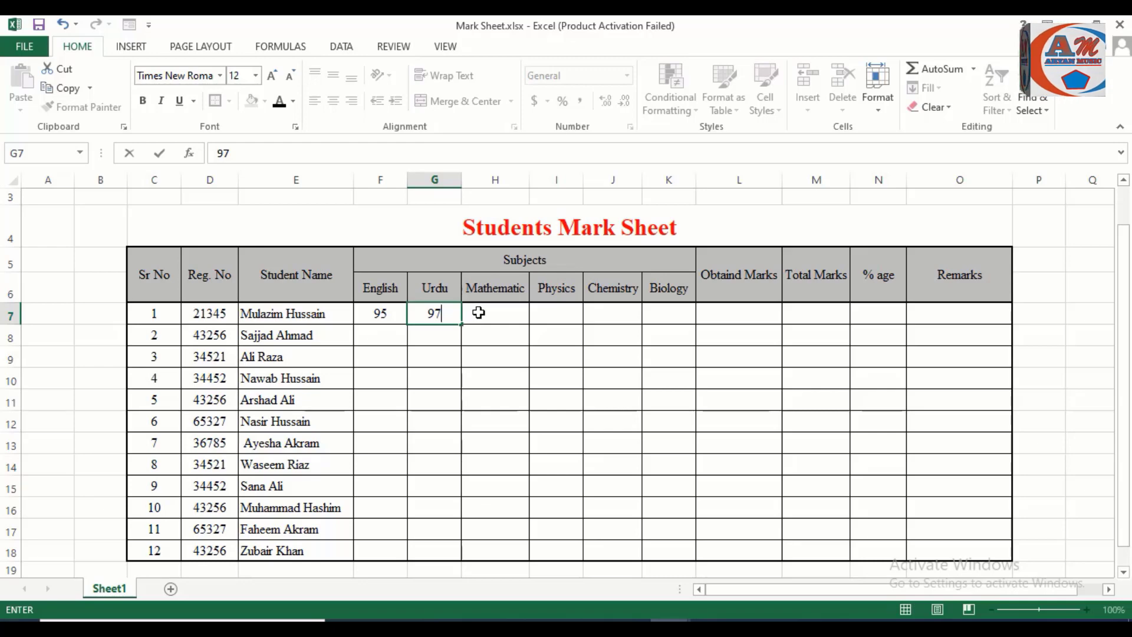
{"action": "left_click", "coordinate": [479, 313]}
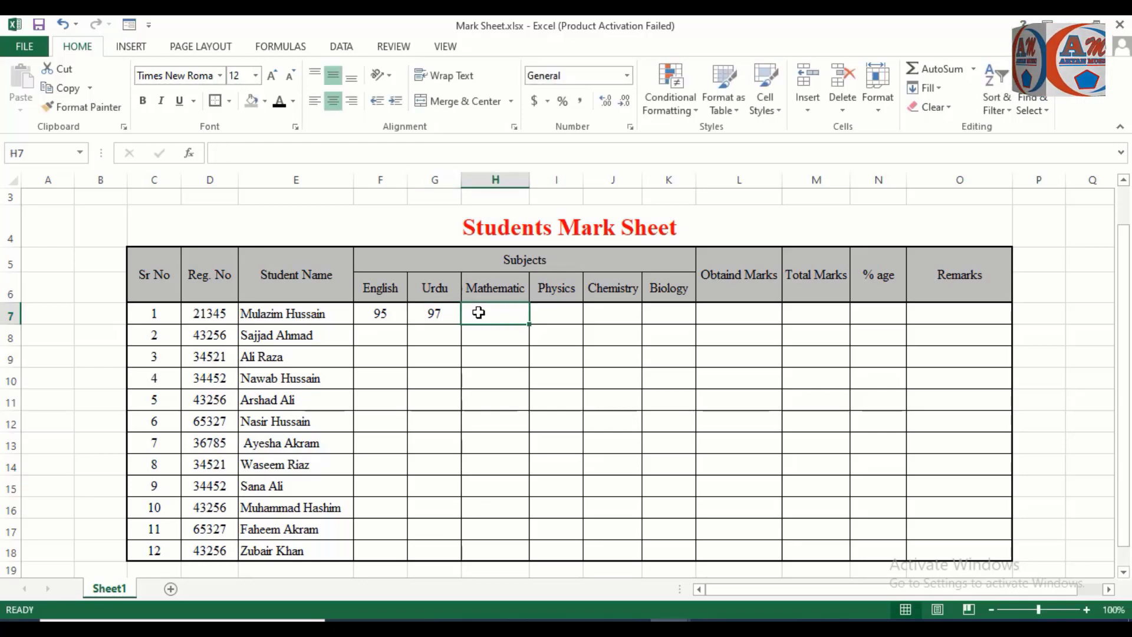
{"action": "type", "text": "98"}
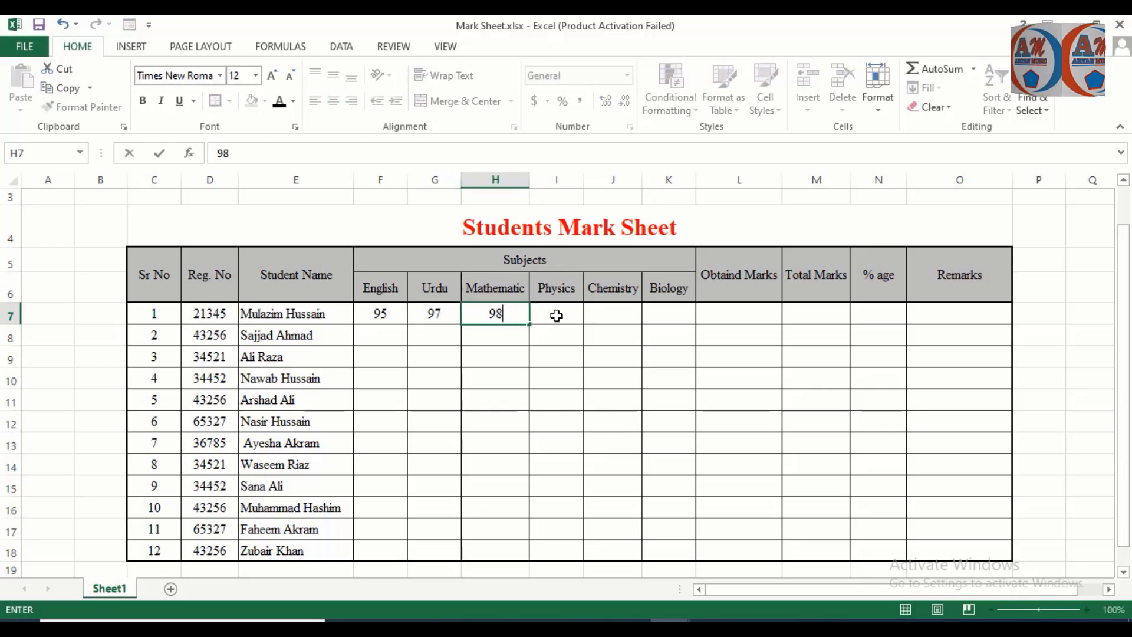
{"action": "left_click", "coordinate": [556, 316]}
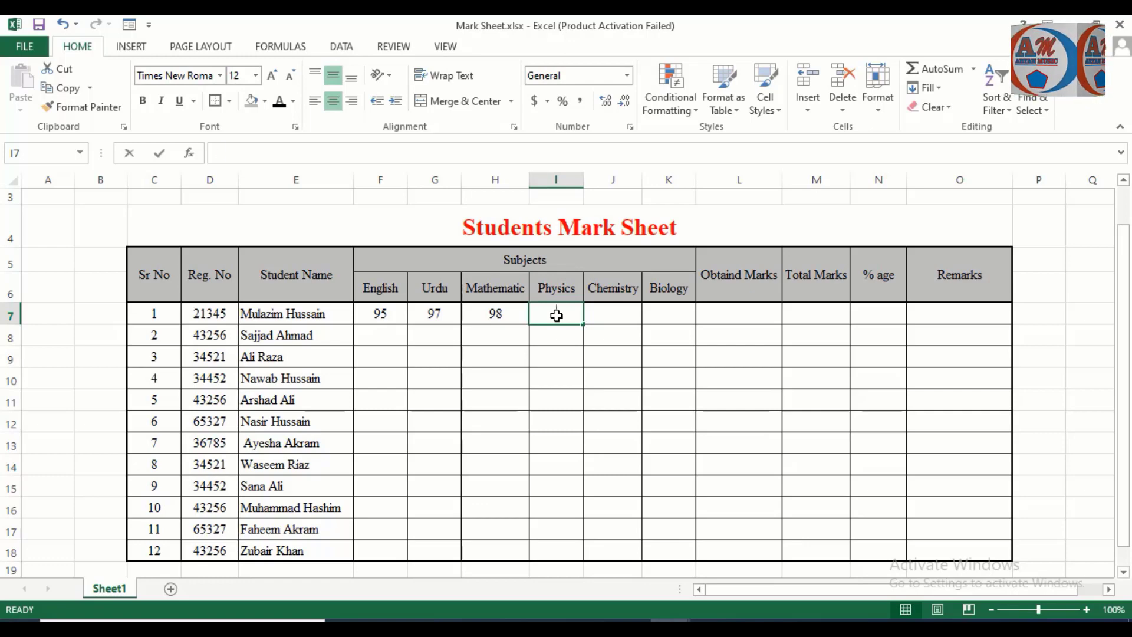
Enter 94, 89 and 98 for Physics, Chemistry and Biology in row 7
{"action": "type", "text": "94"}
{"action": "left_click", "coordinate": [622, 308]}
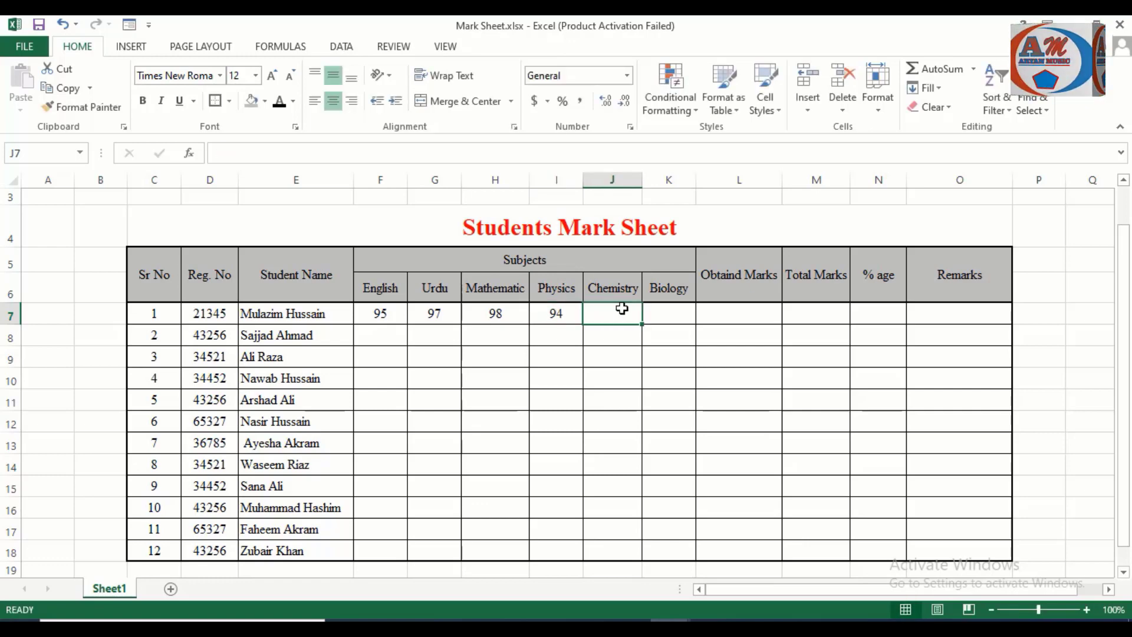
{"action": "type", "text": "89"}
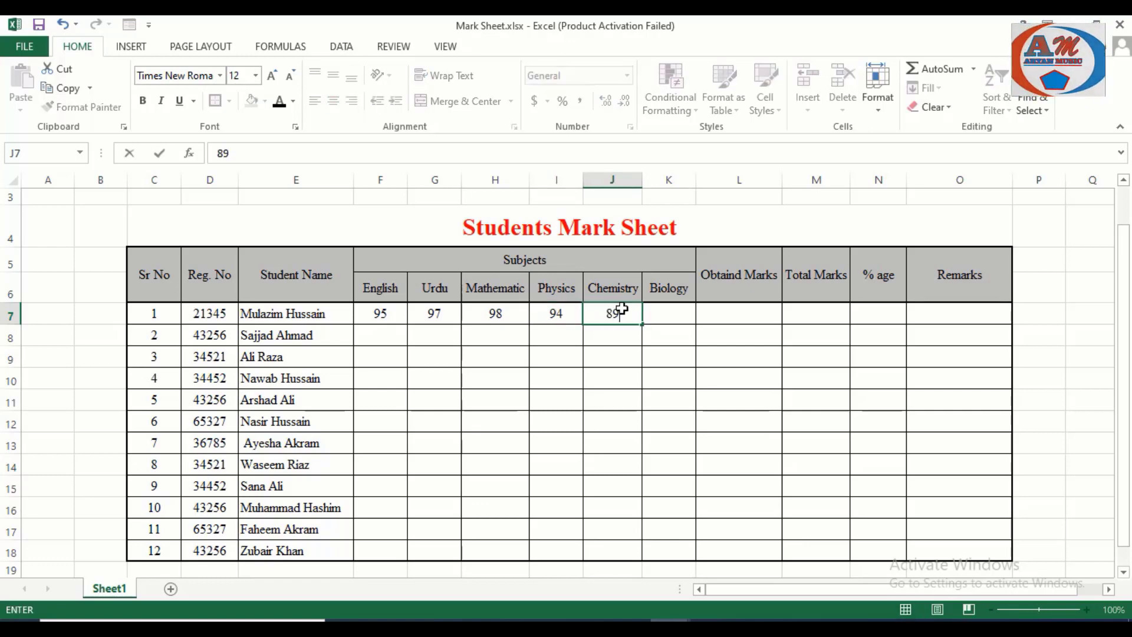
{"action": "left_click", "coordinate": [679, 314]}
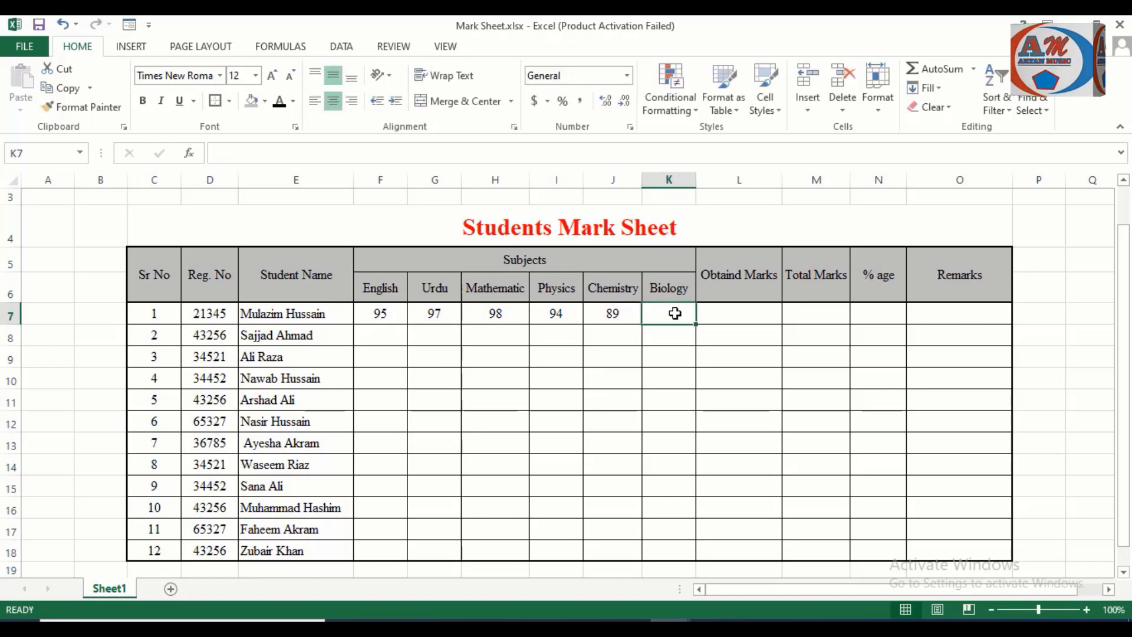
{"action": "type", "text": "98"}
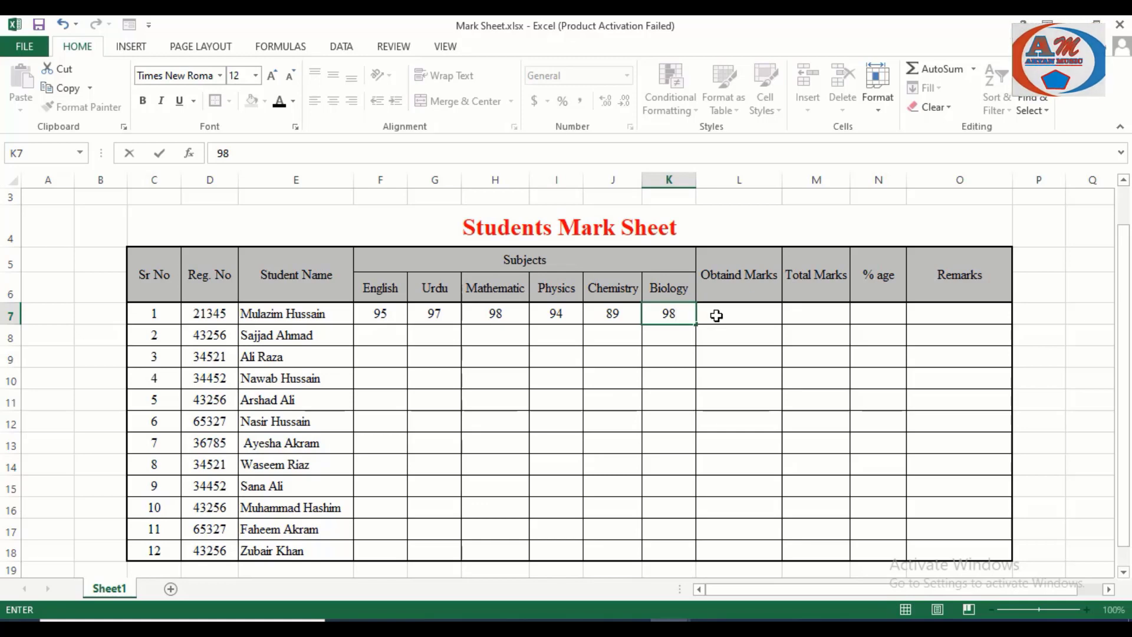
{"action": "left_click", "coordinate": [717, 316]}
{"action": "left_click", "coordinate": [805, 314]}
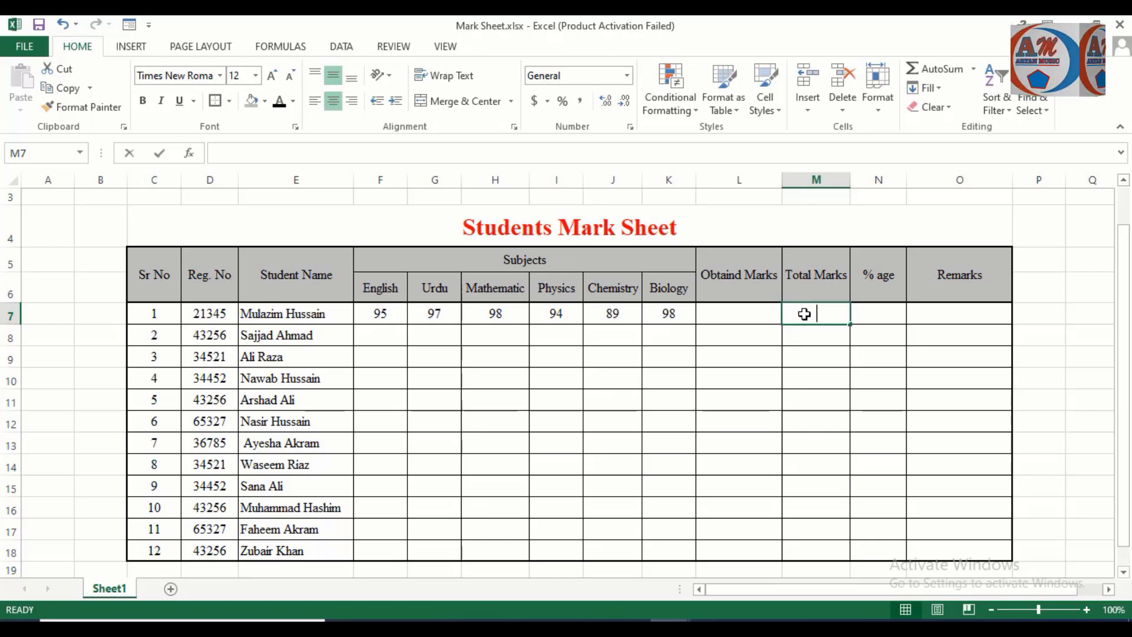
Enter 600 as the first student's Total Marks in M7
{"action": "type", "text": "600"}
{"action": "left_click", "coordinate": [758, 384]}
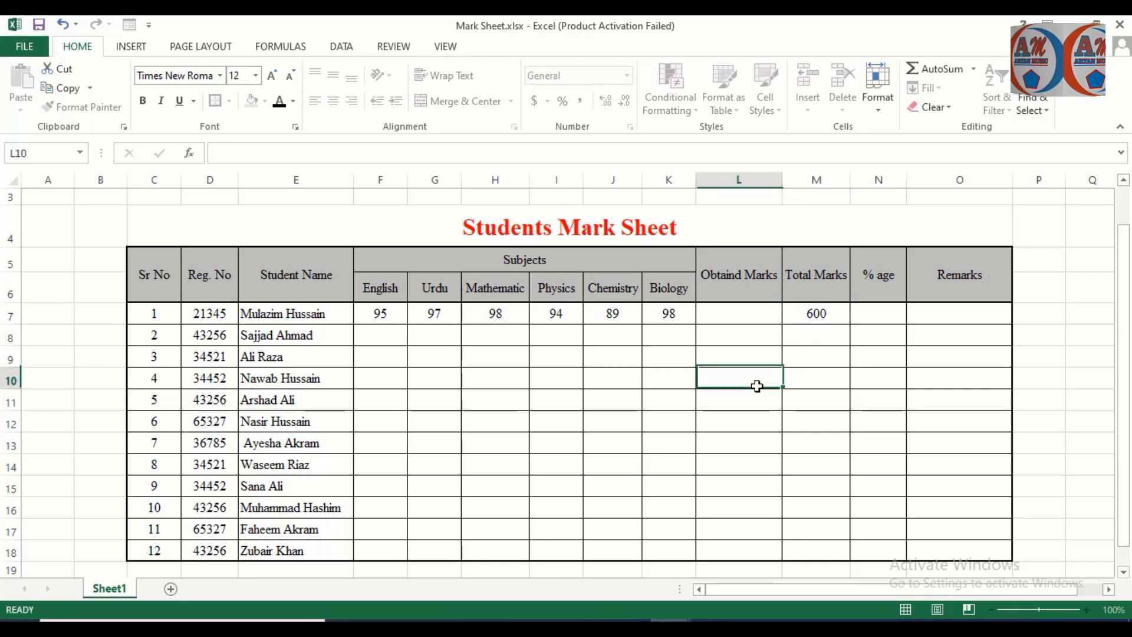
{"action": "left_click", "coordinate": [748, 317]}
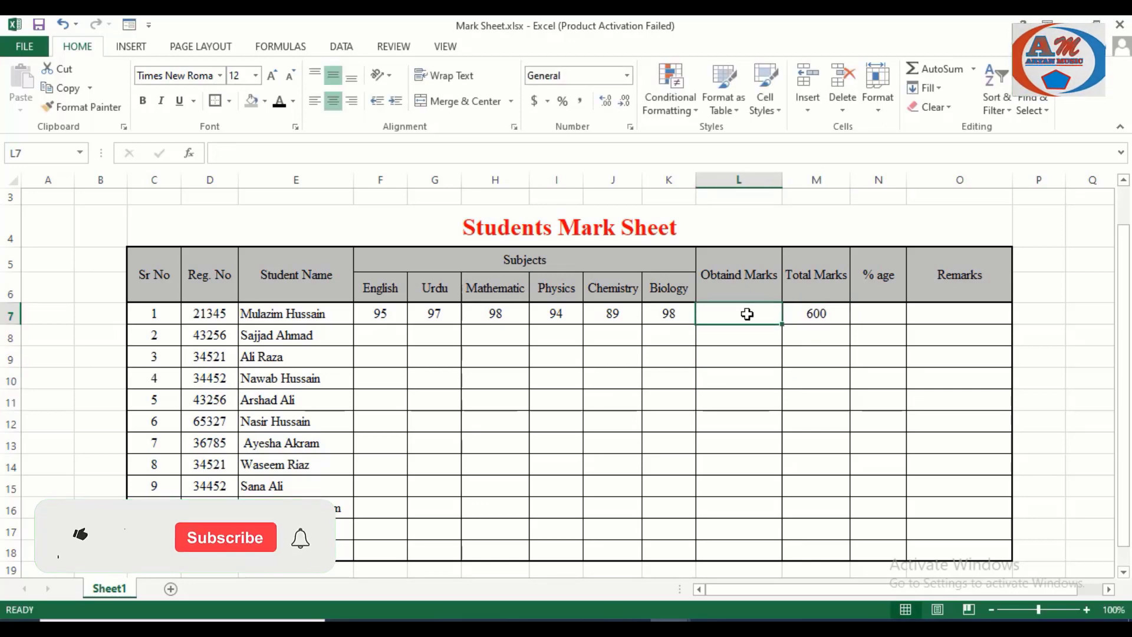
Put =SUM(F7:K7) in L7 so Obtaind Marks shows 571
{"action": "type", "text": "="}
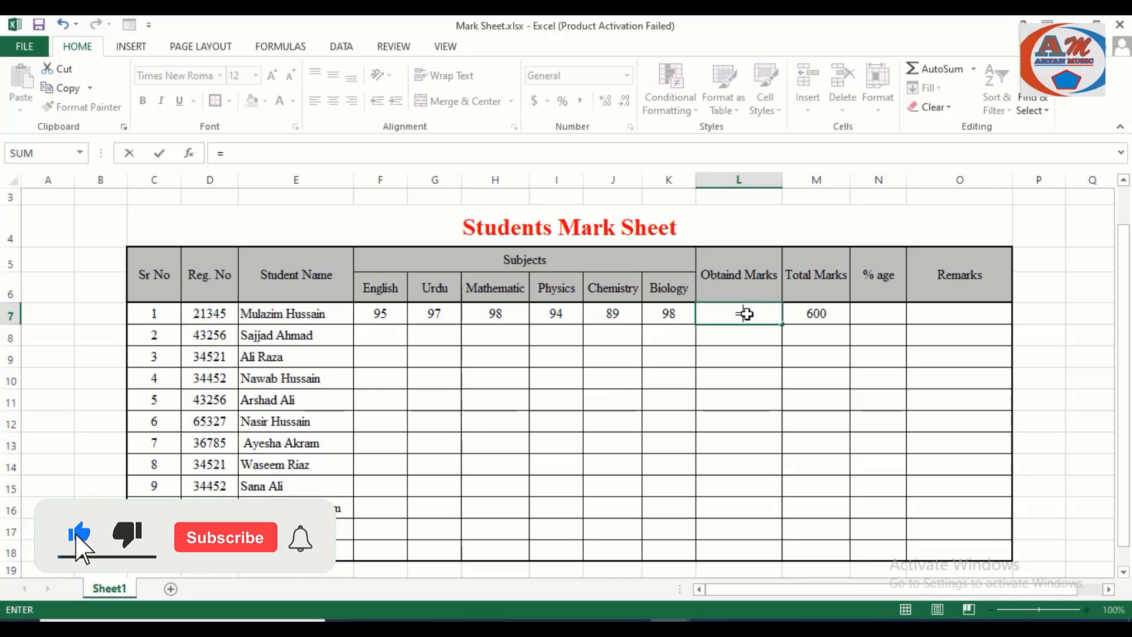
{"action": "type", "text": "sum"}
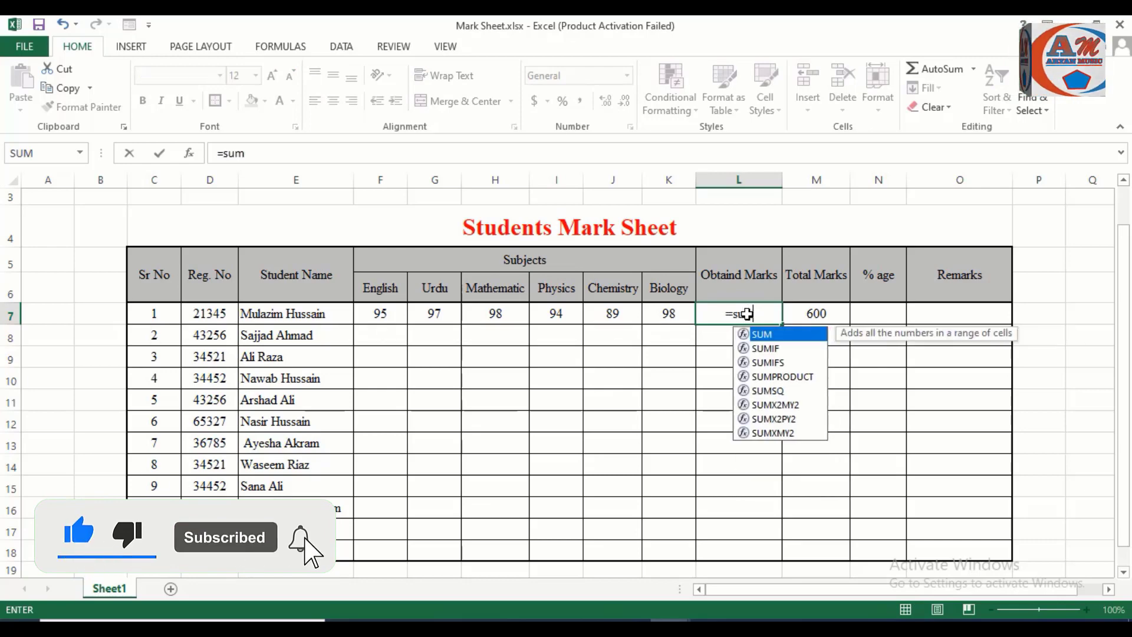
{"action": "type", "text": "("}
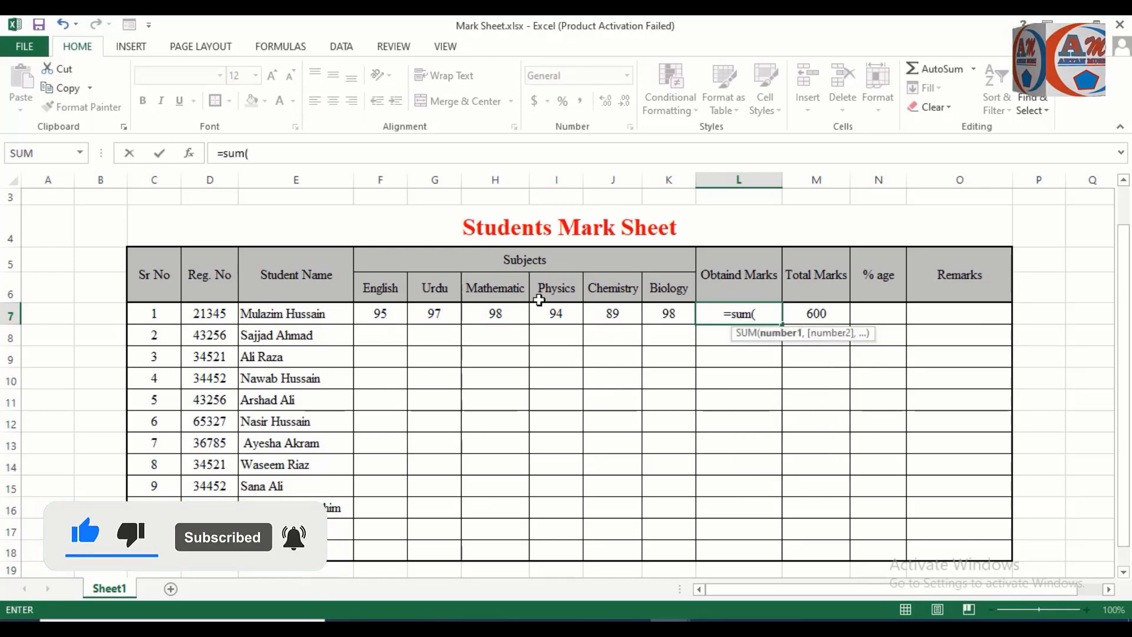
{"action": "left_click_drag", "start_coordinate": [382, 316], "coordinate": [650, 318]}
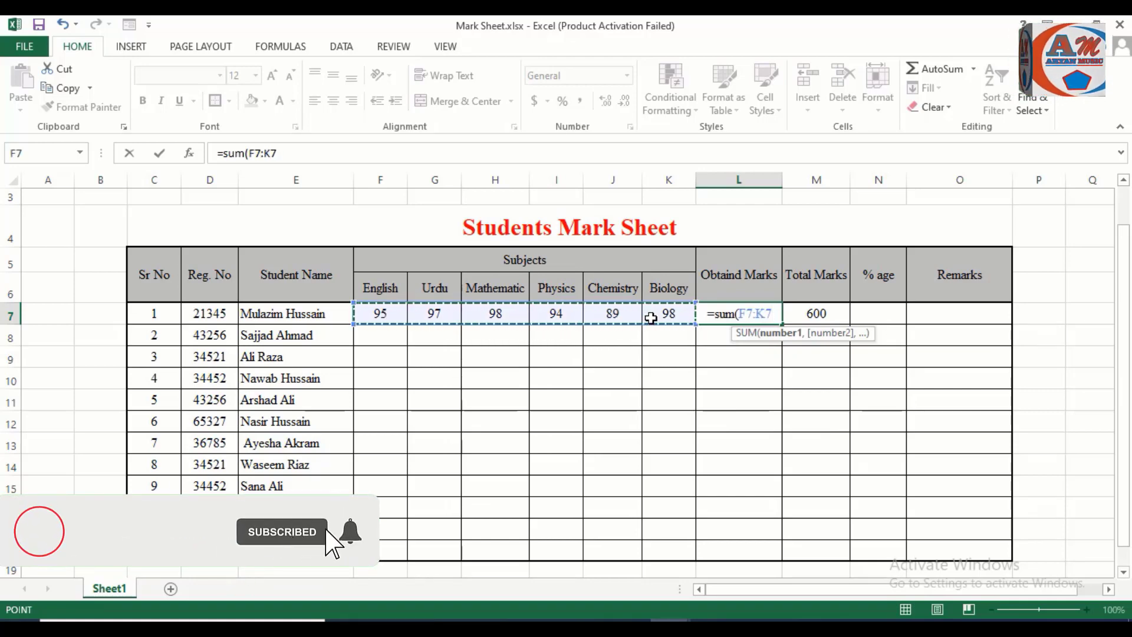
{"action": "type", "text": ")"}
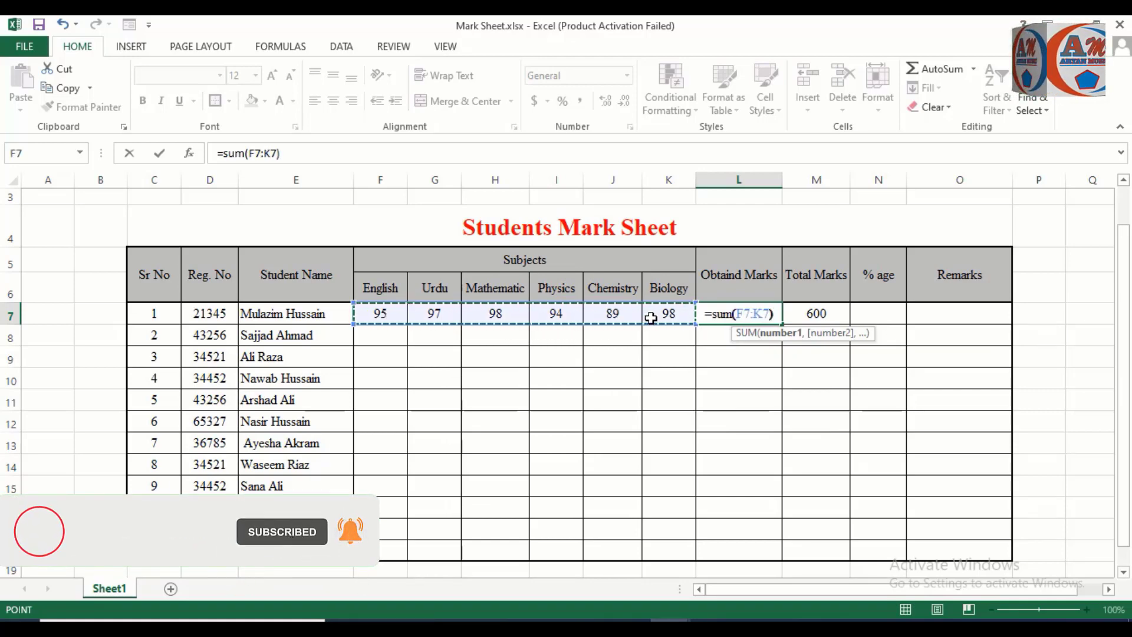
{"action": "key", "text": "Return"}
{"action": "left_click", "coordinate": [748, 309]}
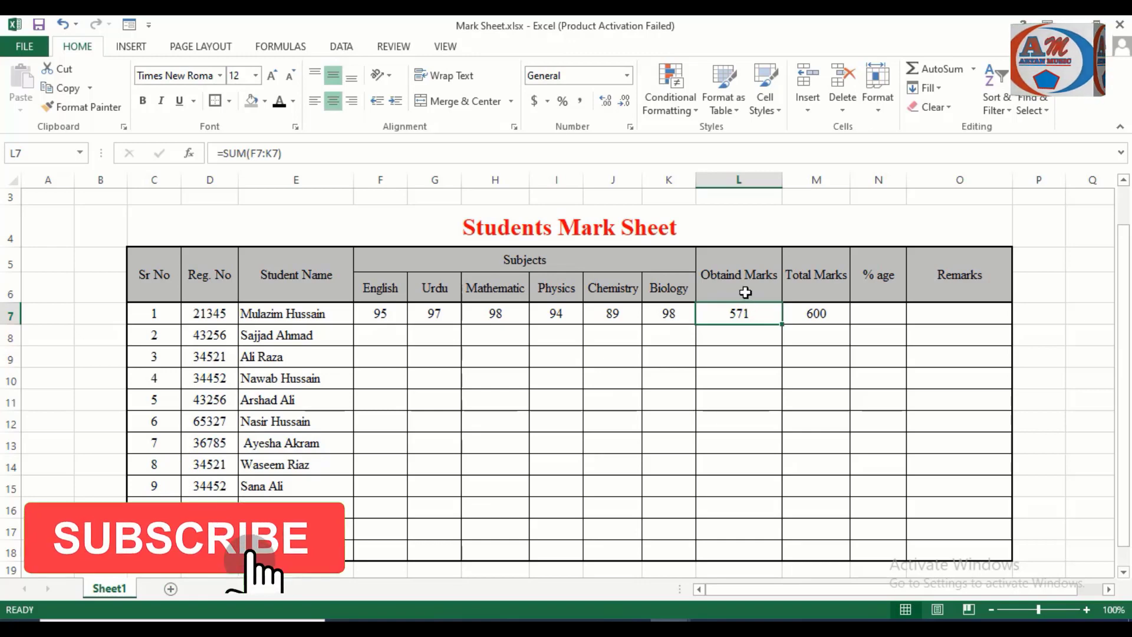
{"action": "left_click_drag", "start_coordinate": [746, 292], "coordinate": [762, 558]}
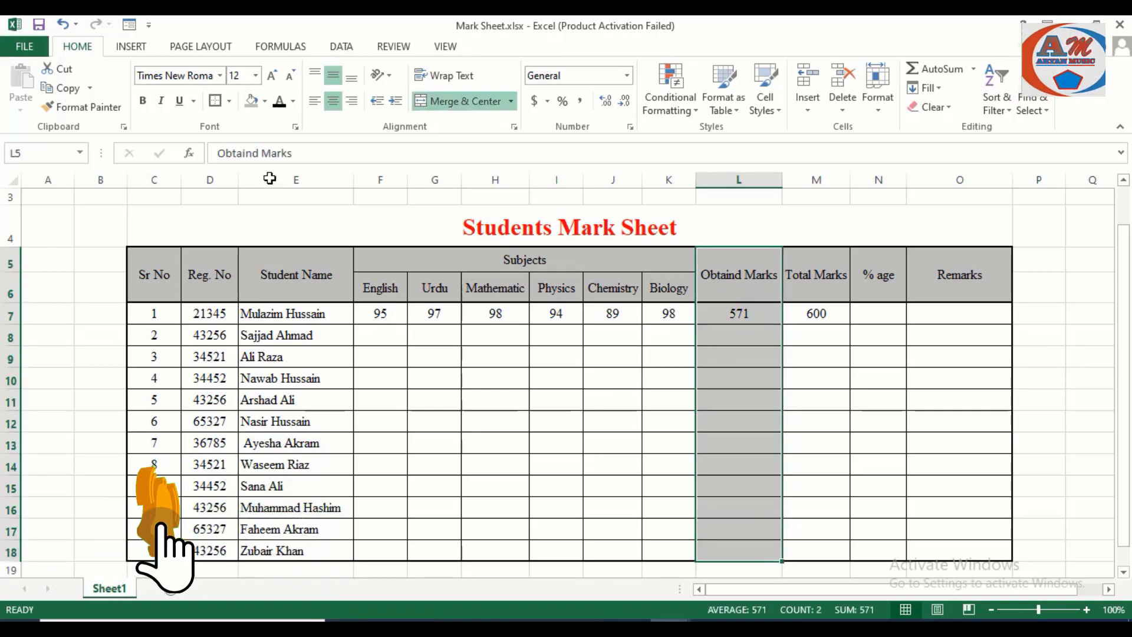
Bold the Obtaind Marks and Total Marks columns and fit columns L–O to the bold headers
{"action": "left_click", "coordinate": [142, 100]}
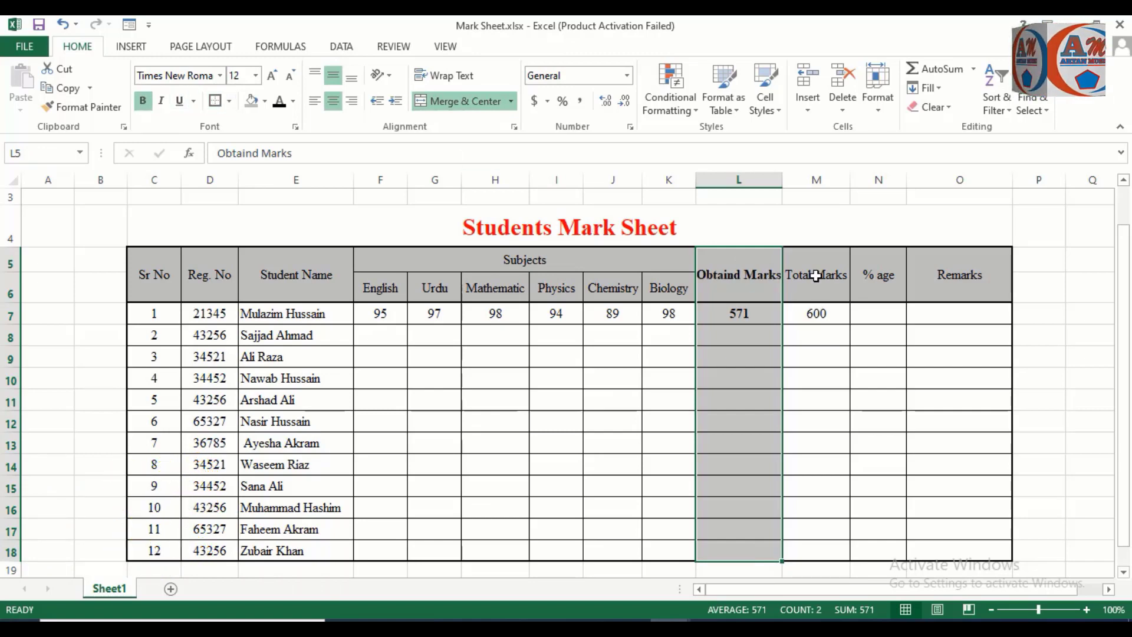
{"action": "left_click_drag", "start_coordinate": [816, 276], "coordinate": [845, 552]}
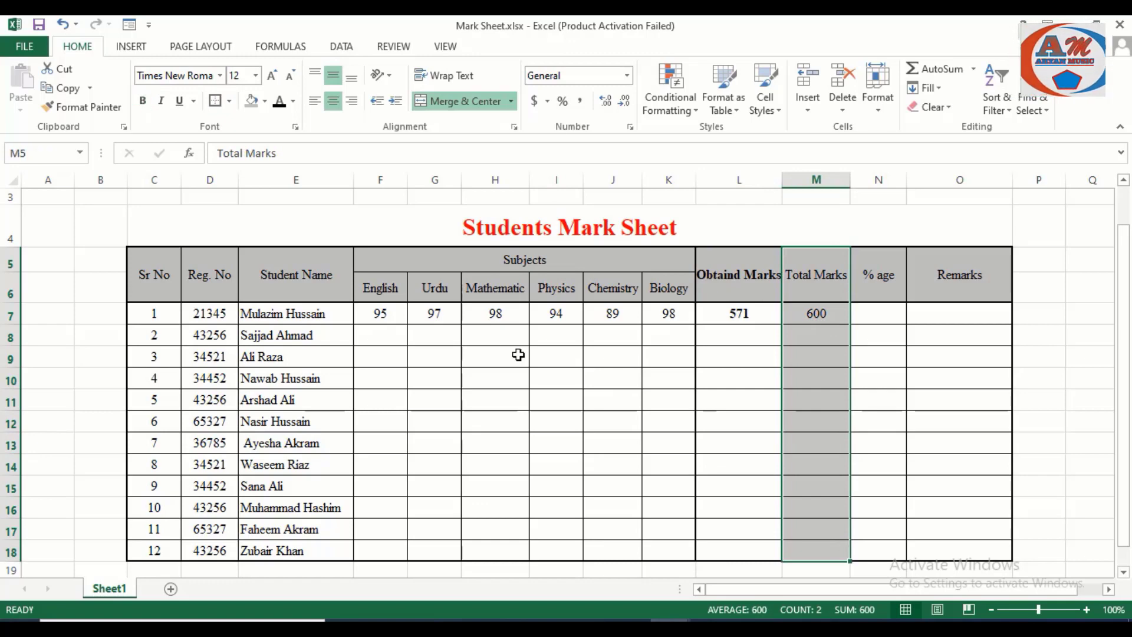
{"action": "left_click", "coordinate": [142, 105]}
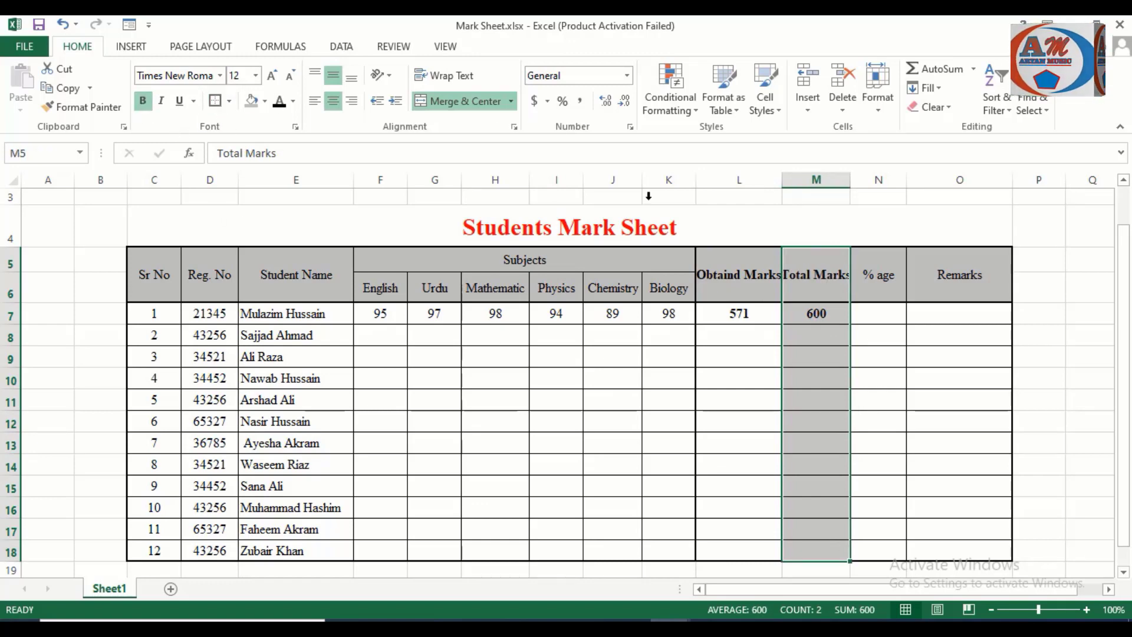
{"action": "left_click", "coordinate": [897, 313]}
{"action": "key", "text": "Down"}
{"action": "key", "text": "Down"}
{"action": "key", "text": "Down"}
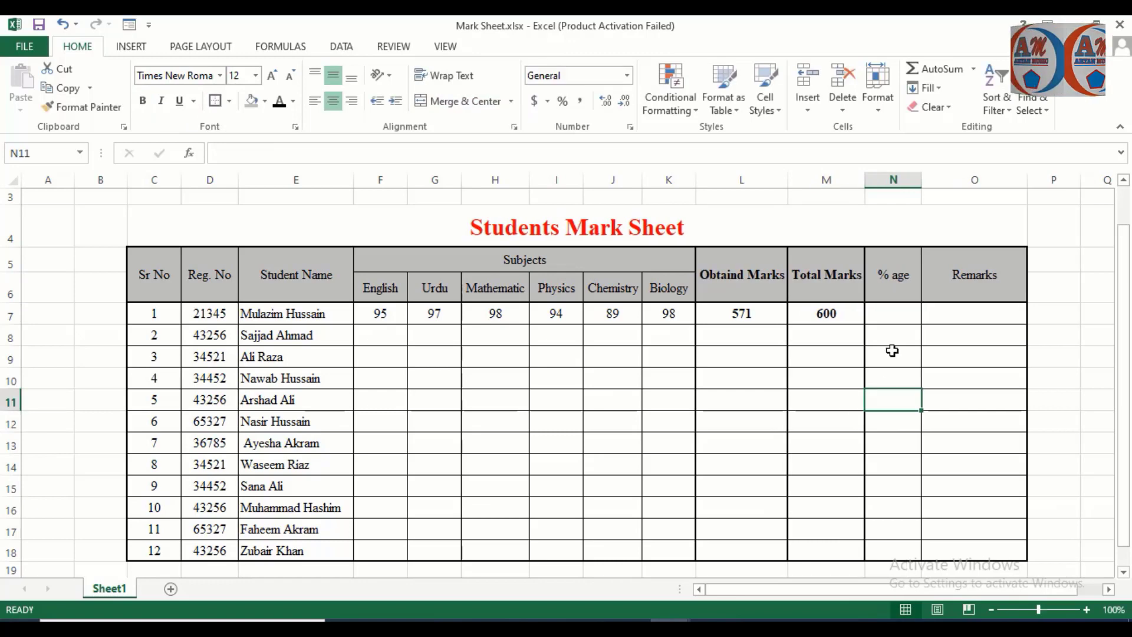
Enter =L7/M7*100 in N7 to calculate the first student's percentage, 95.17
{"action": "left_click", "coordinate": [891, 314]}
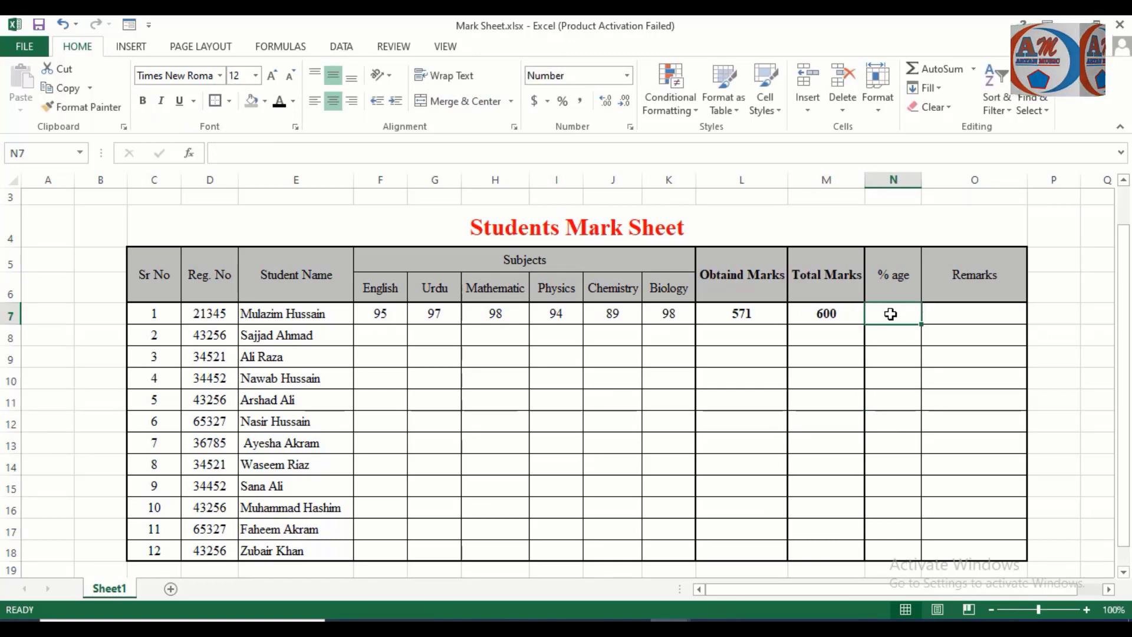
{"action": "type", "text": "="}
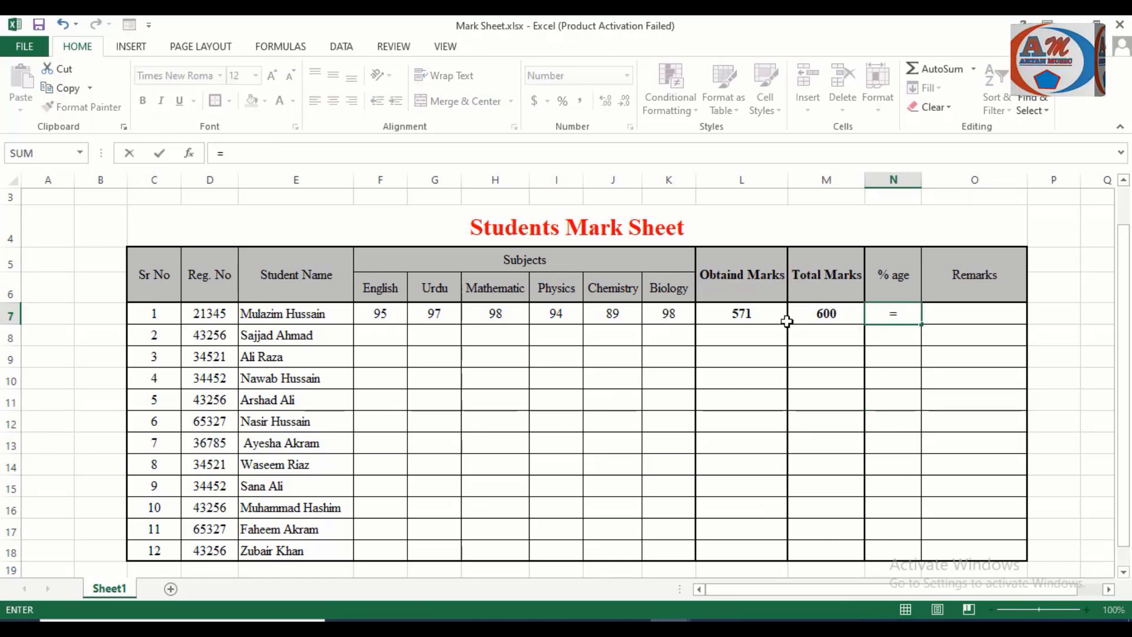
{"action": "left_click", "coordinate": [747, 317]}
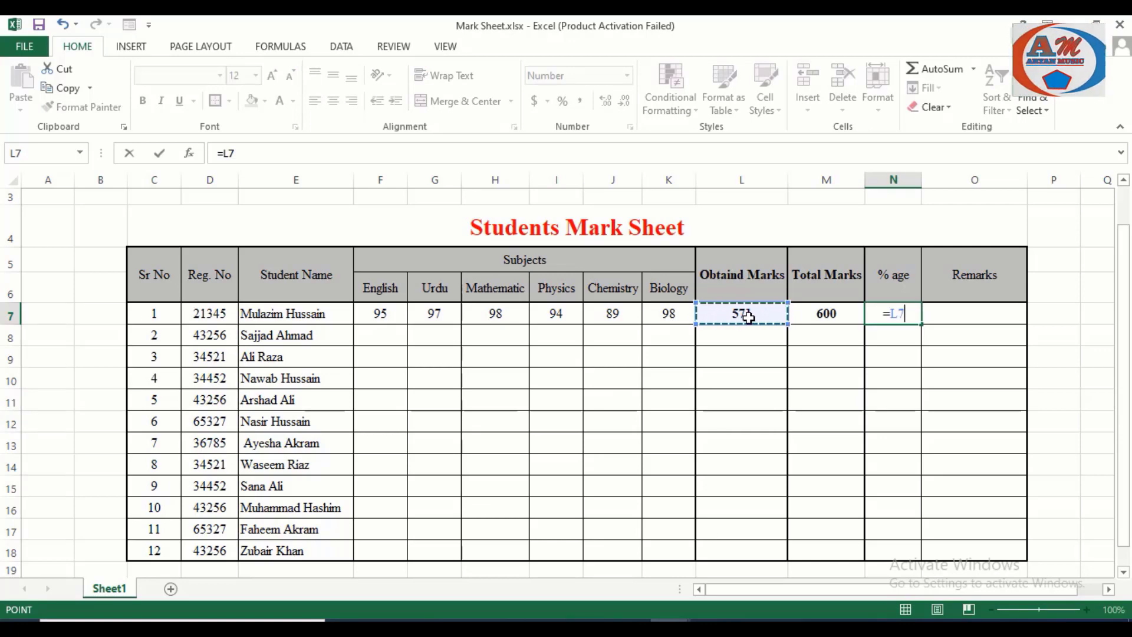
{"action": "type", "text": "/"}
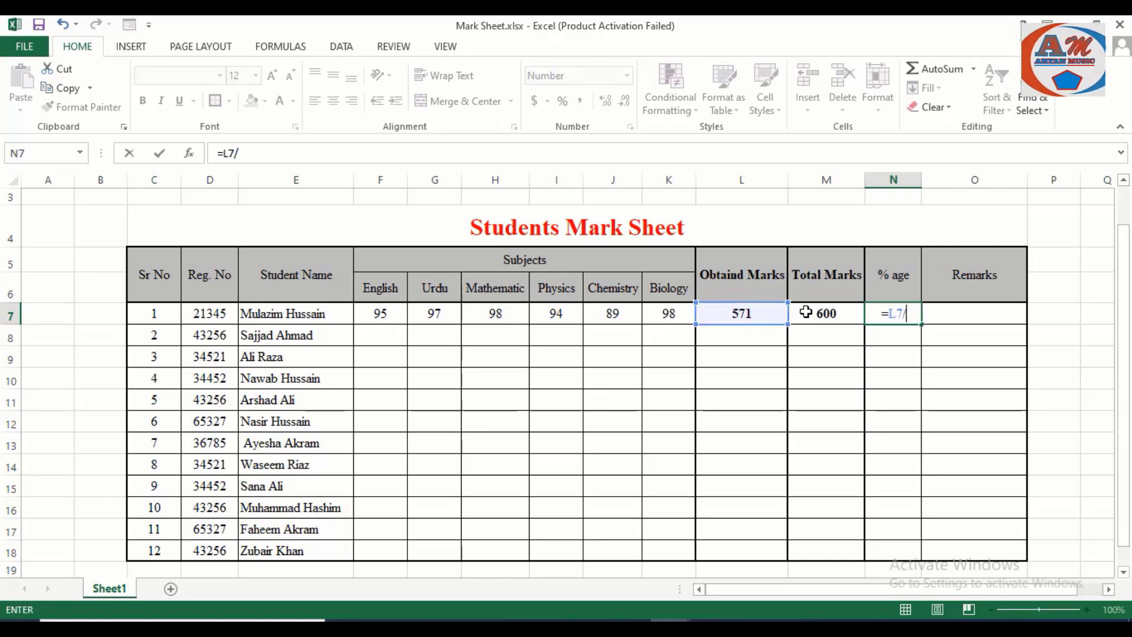
{"action": "left_click", "coordinate": [807, 311]}
{"action": "type", "text": "*"}
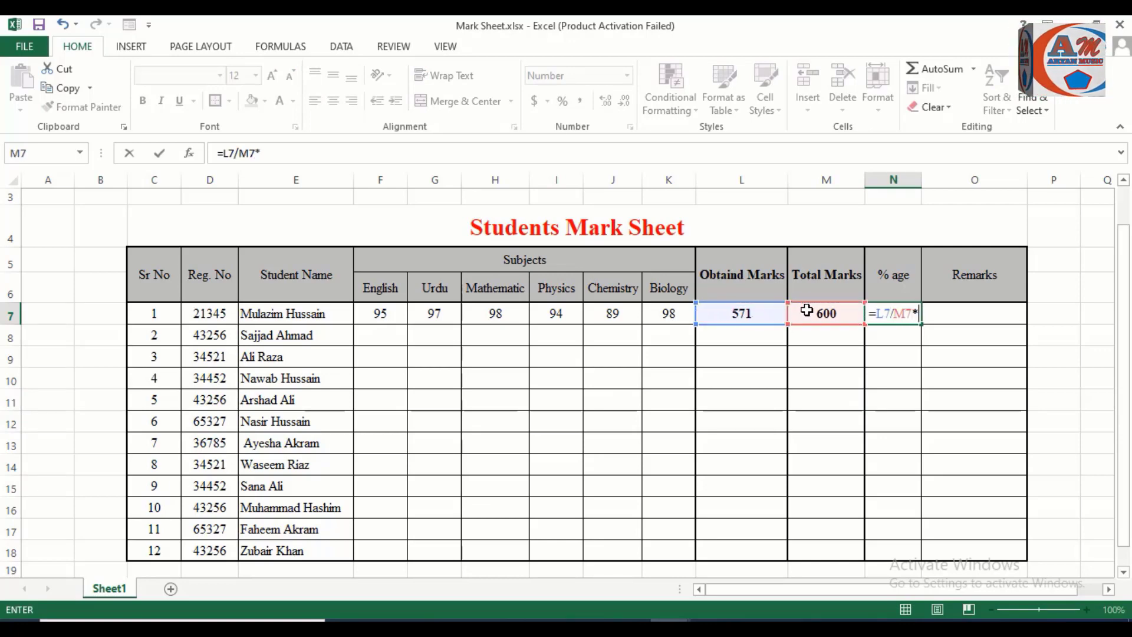
{"action": "type", "text": "1"}
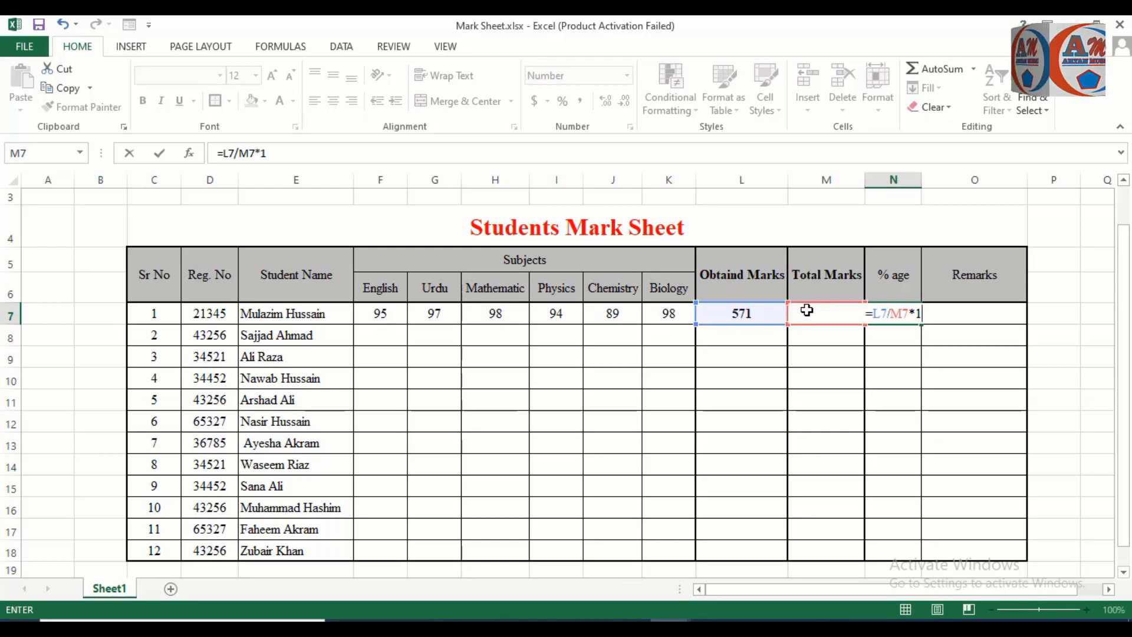
{"action": "type", "text": "00"}
{"action": "key", "text": "Return"}
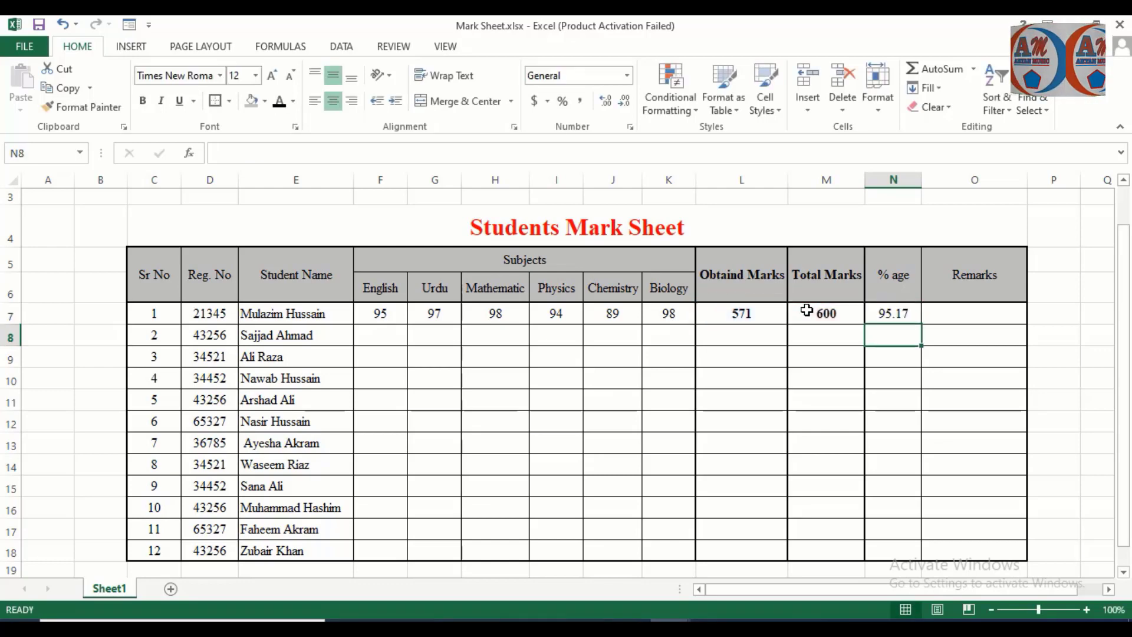
Make the 95.17 percentage in N7 bold
{"action": "left_click", "coordinate": [902, 322]}
{"action": "left_click", "coordinate": [902, 328]}
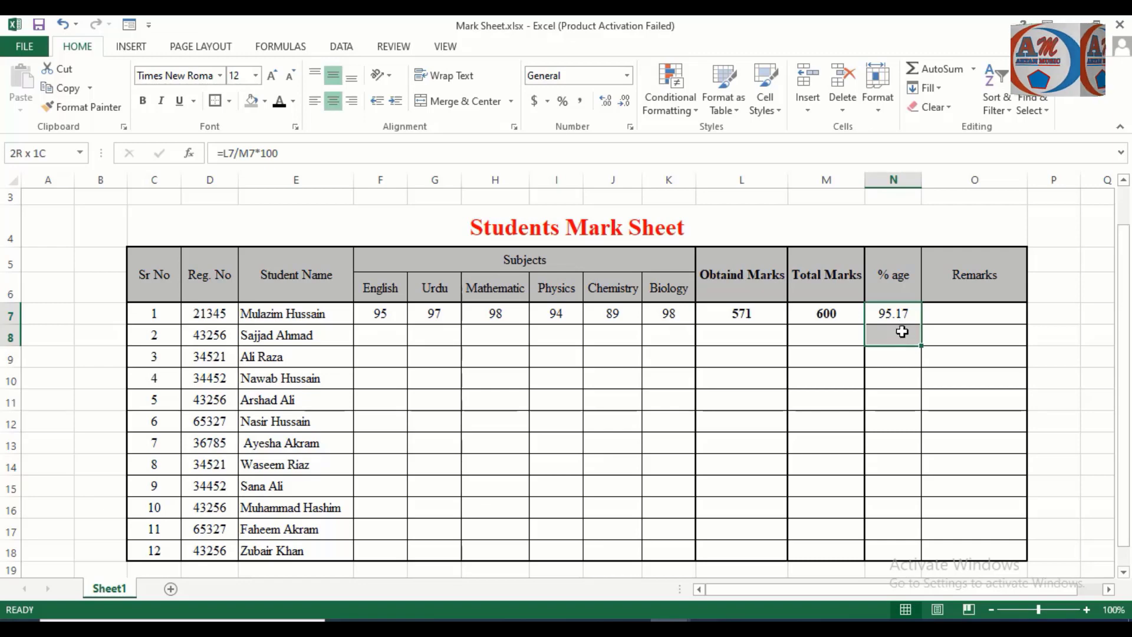
{"action": "left_click", "coordinate": [903, 316]}
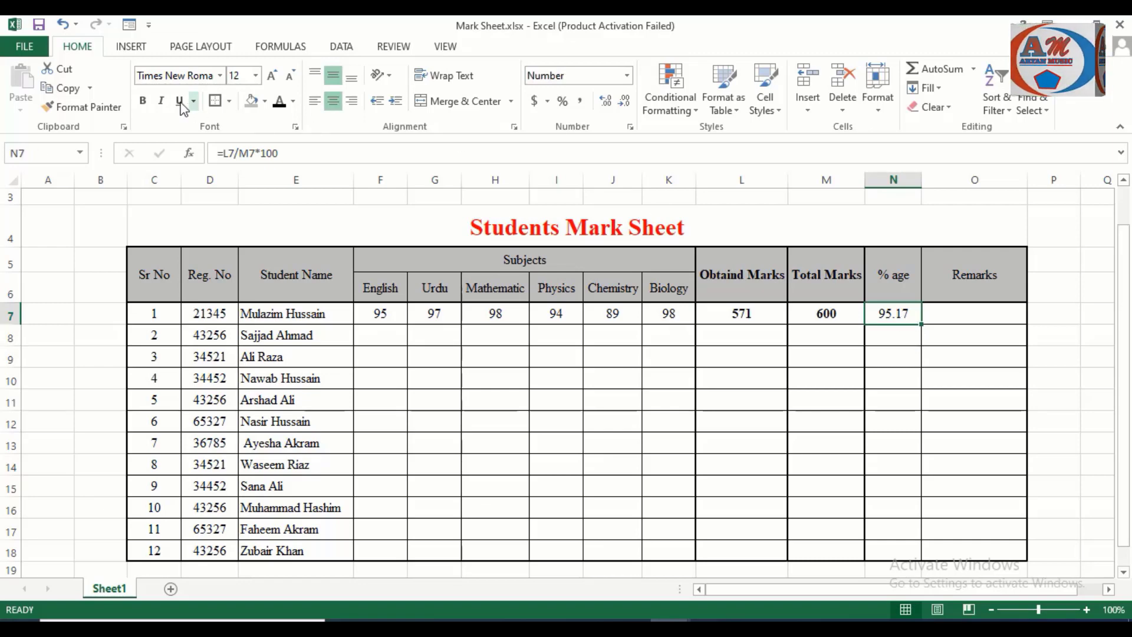
{"action": "left_click", "coordinate": [142, 101]}
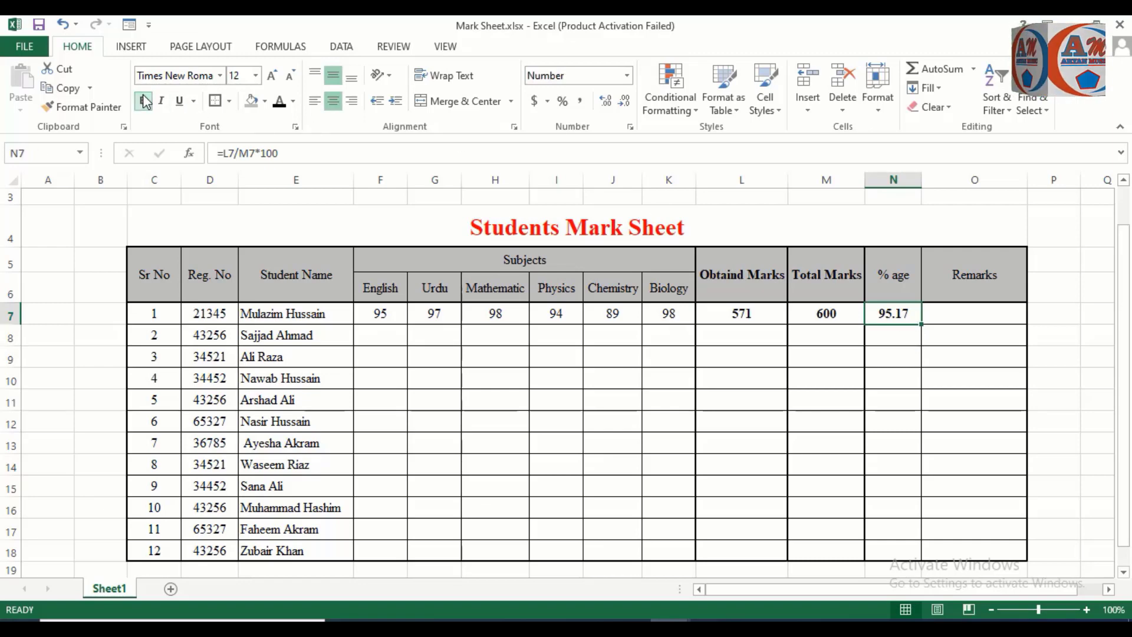
{"action": "left_click", "coordinate": [947, 309]}
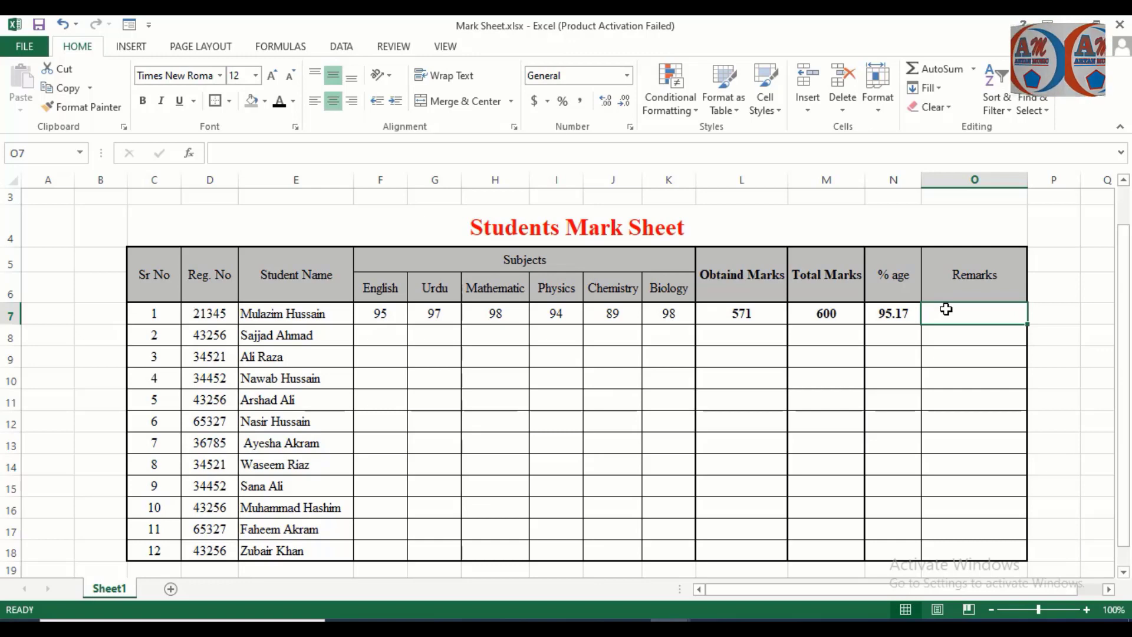
Enter =IF(N7>=90,"Excellent") in O7 so the first student's remark shows Excellent
{"action": "type", "text": "=i"}
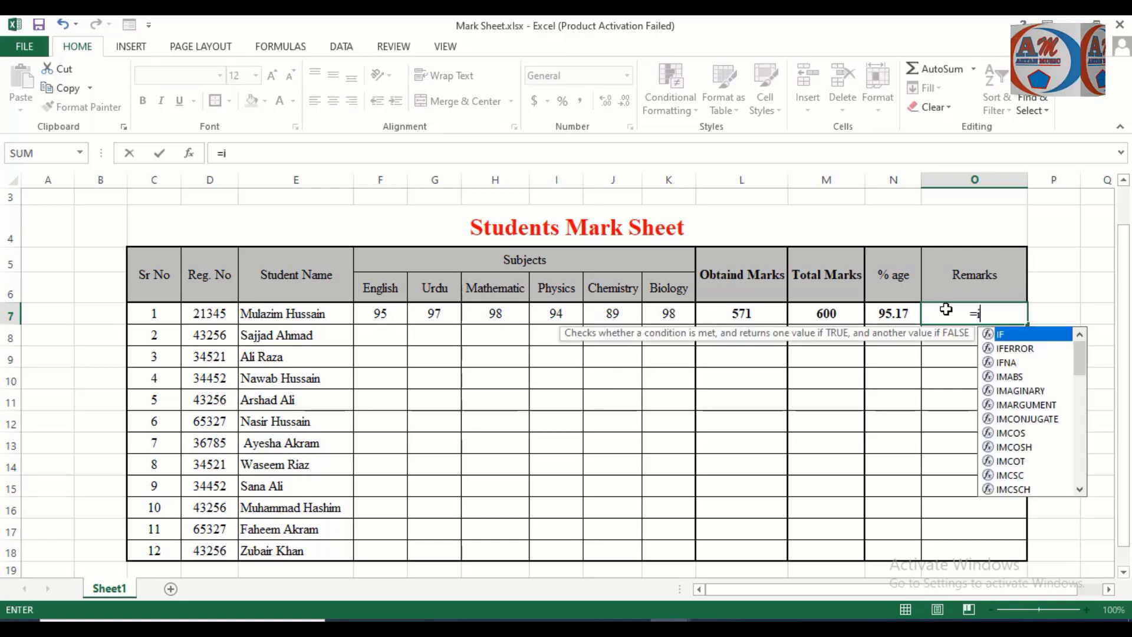
{"action": "type", "text": "f("}
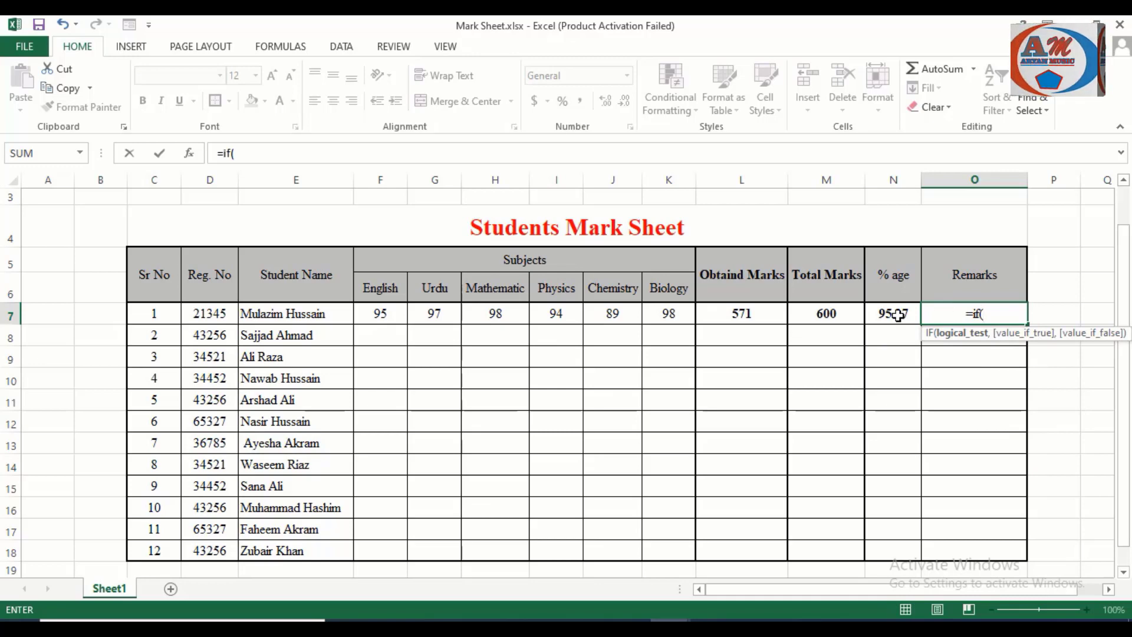
{"action": "left_click", "coordinate": [898, 316]}
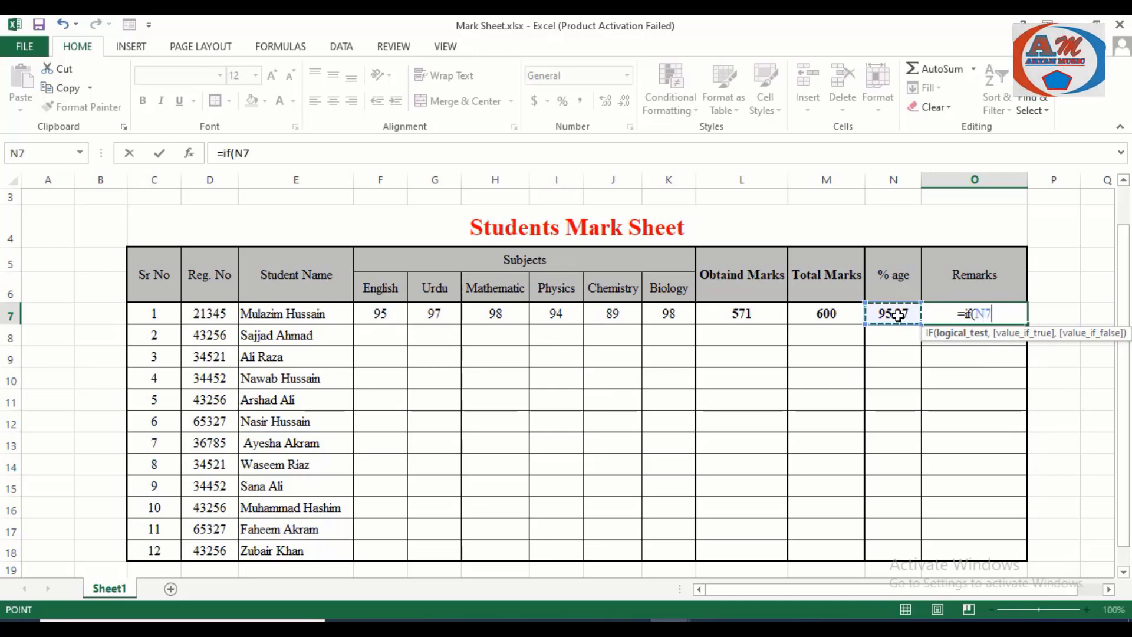
{"action": "type", "text": ">"}
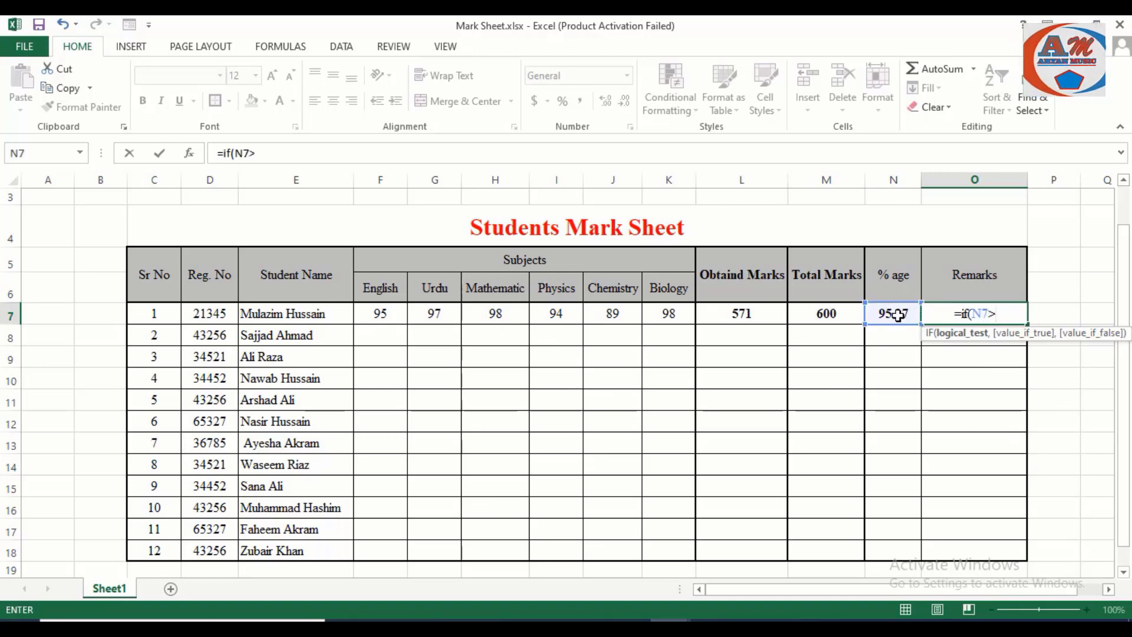
{"action": "type", "text": "="}
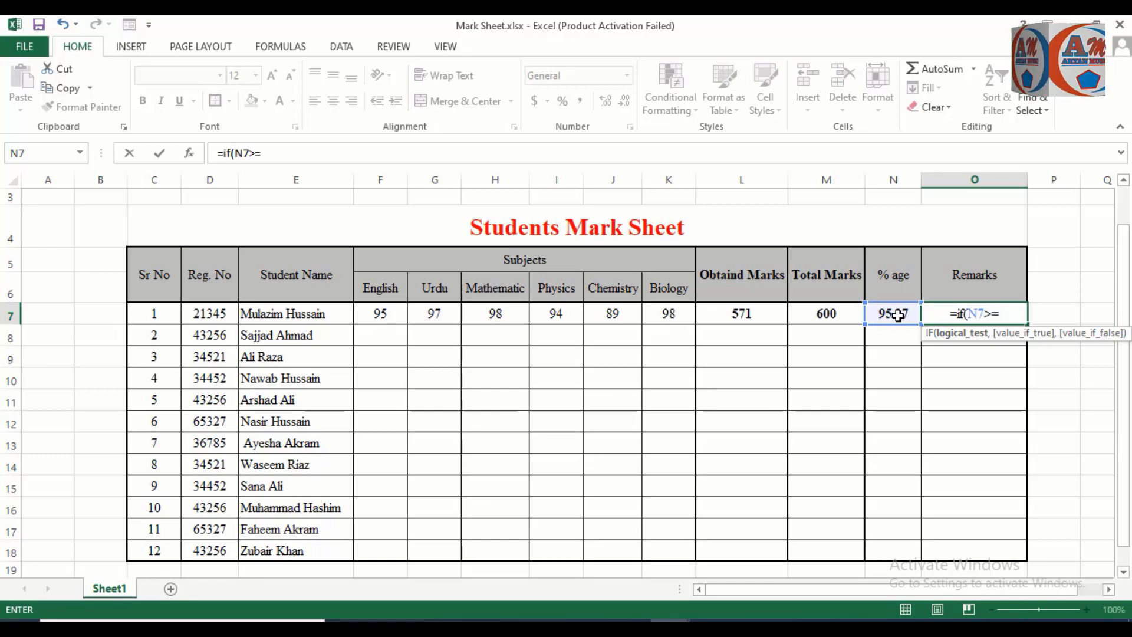
{"action": "type", "text": "90"}
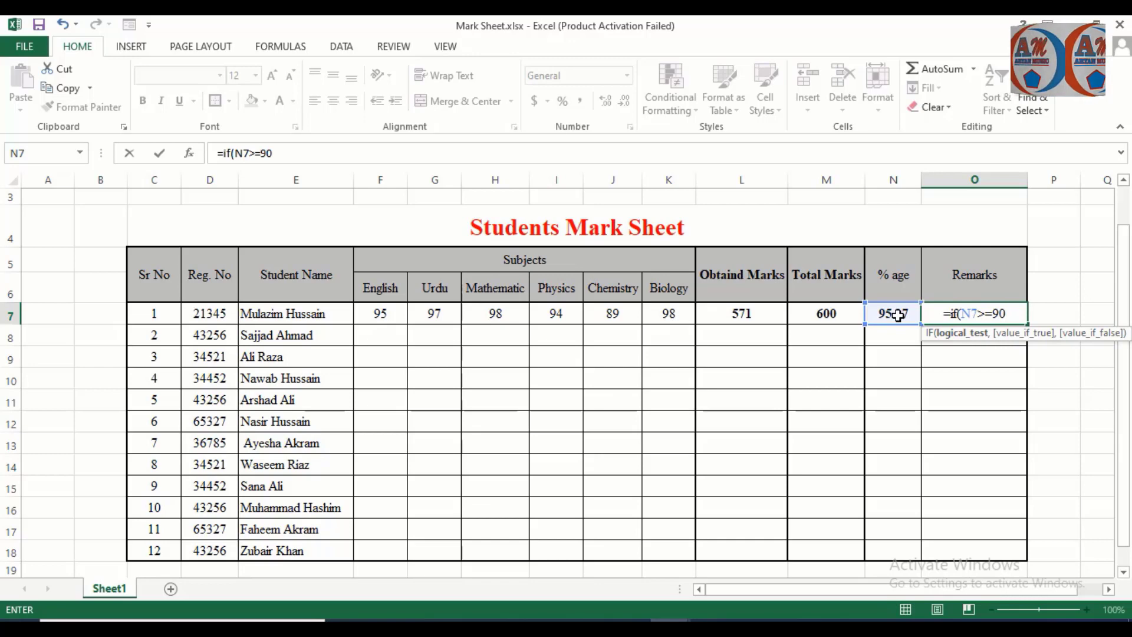
{"action": "type", "text": ","}
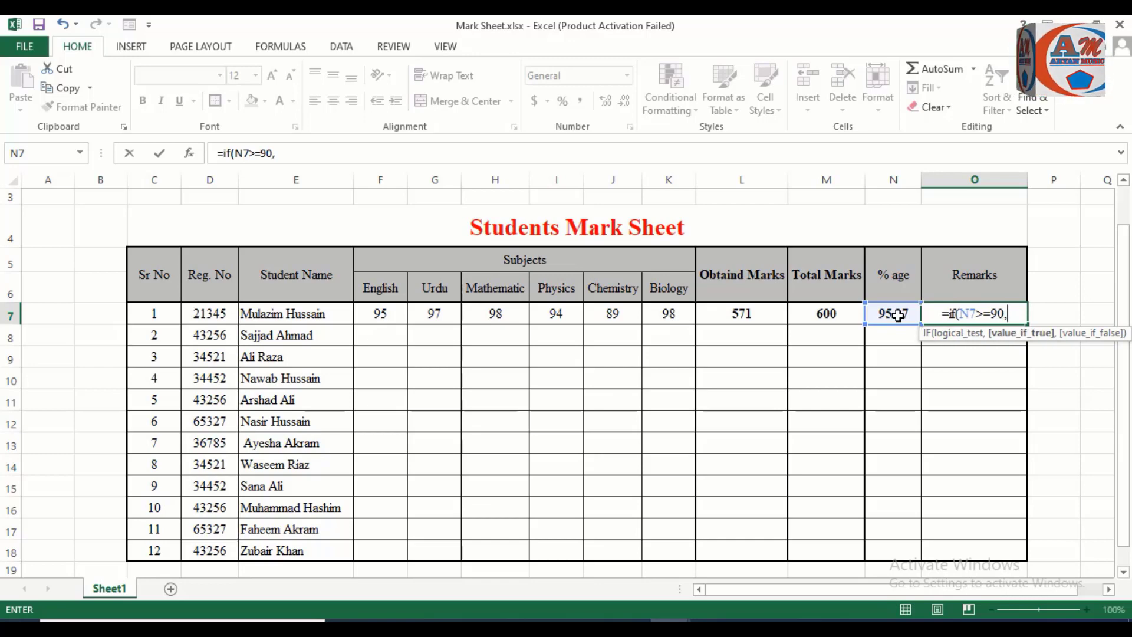
{"action": "type", "text": "\""}
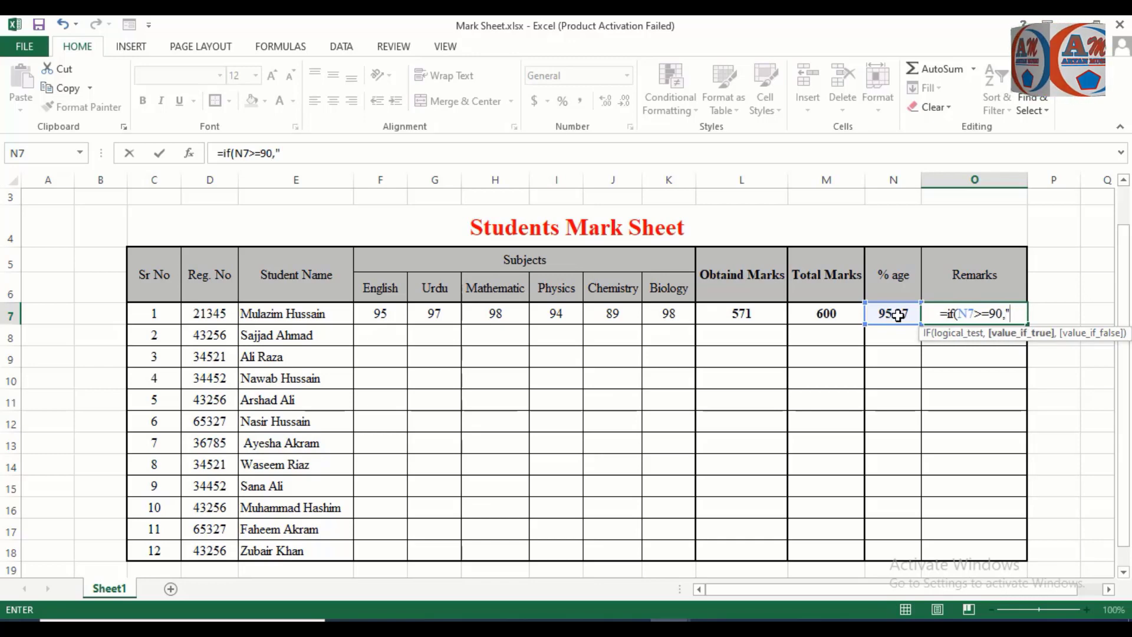
{"action": "type", "text": "E"}
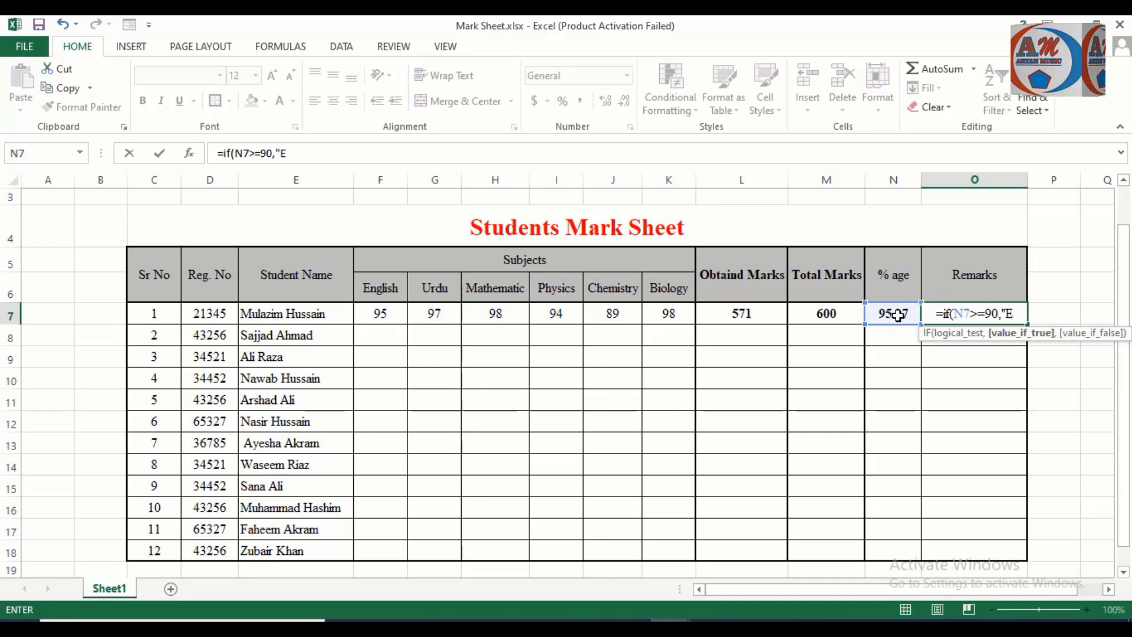
{"action": "type", "text": "xc"}
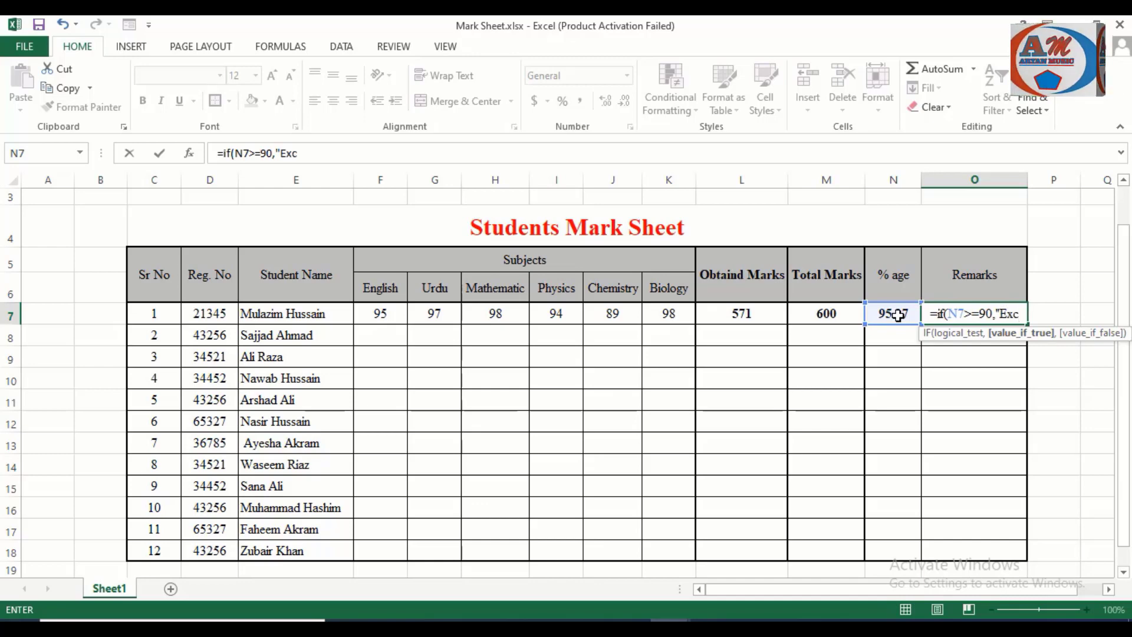
{"action": "type", "text": "elle"}
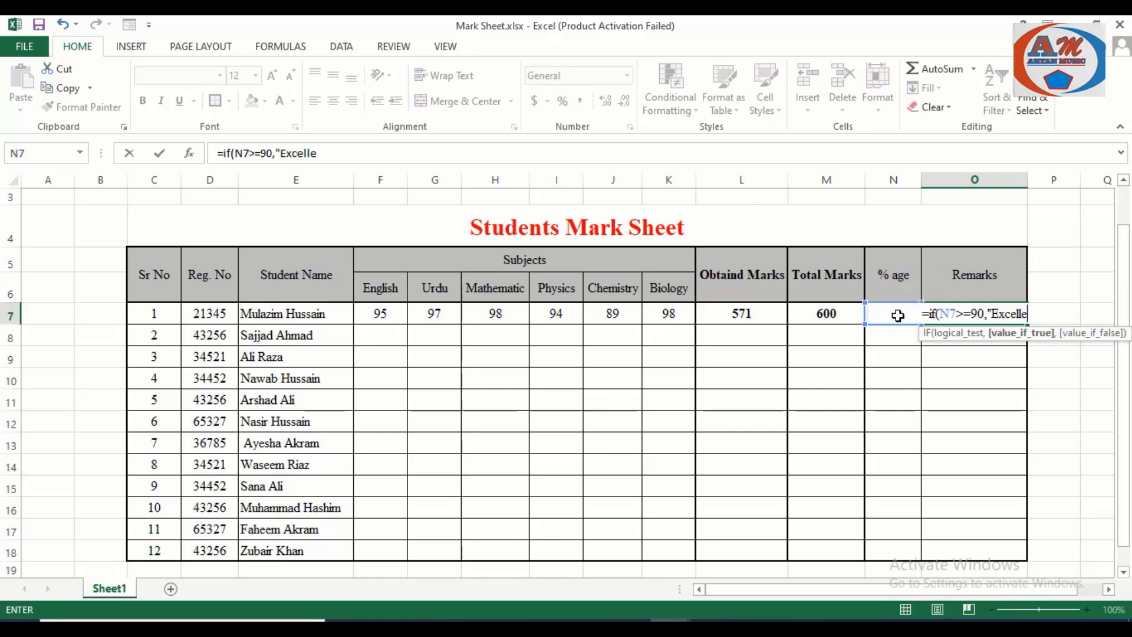
{"action": "type", "text": "nt"}
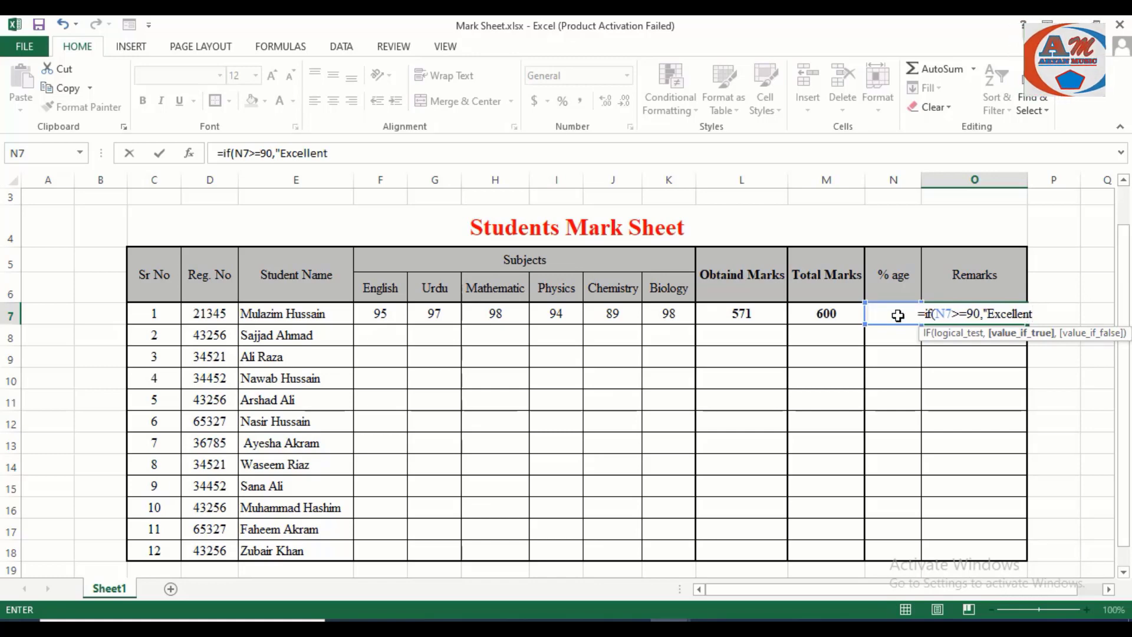
{"action": "type", "text": "\")"}
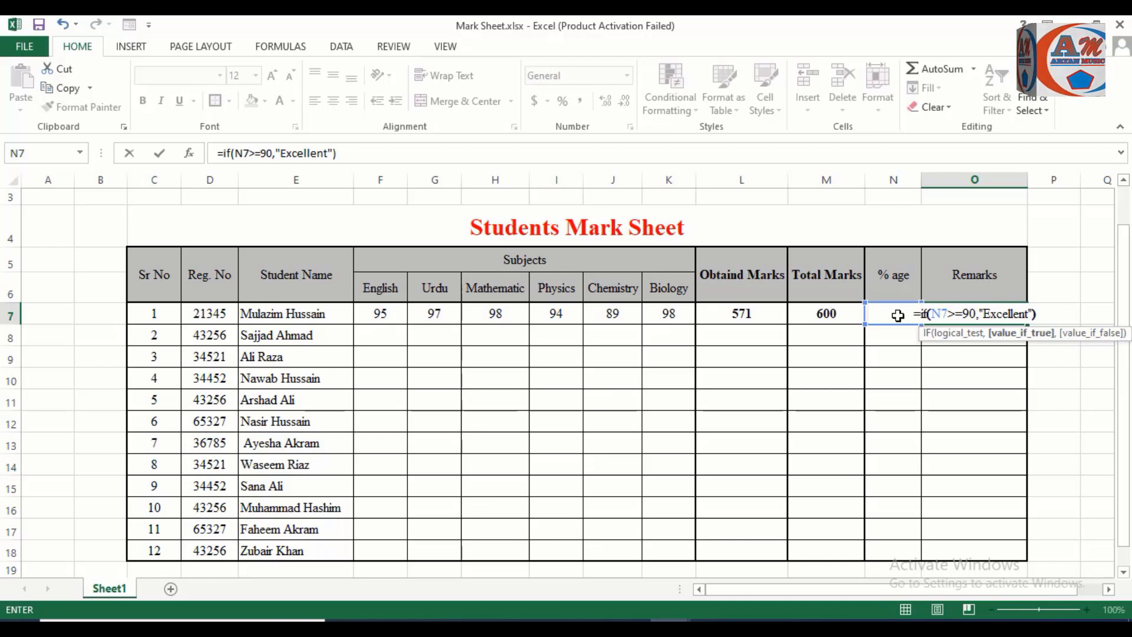
{"action": "key", "text": "Return"}
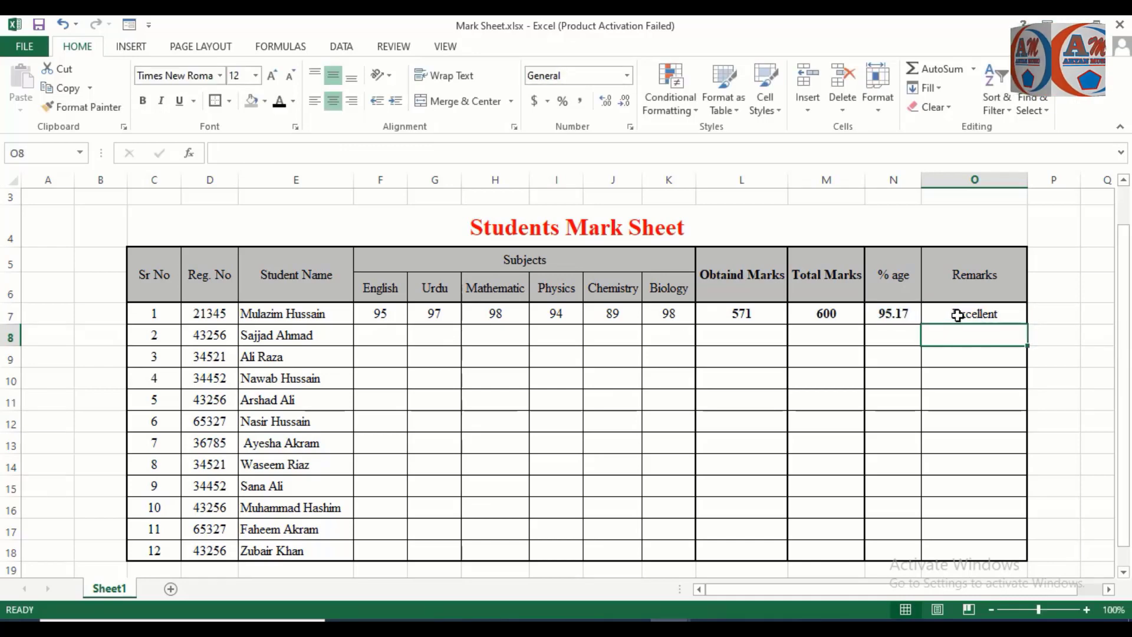
{"action": "left_click", "coordinate": [957, 316]}
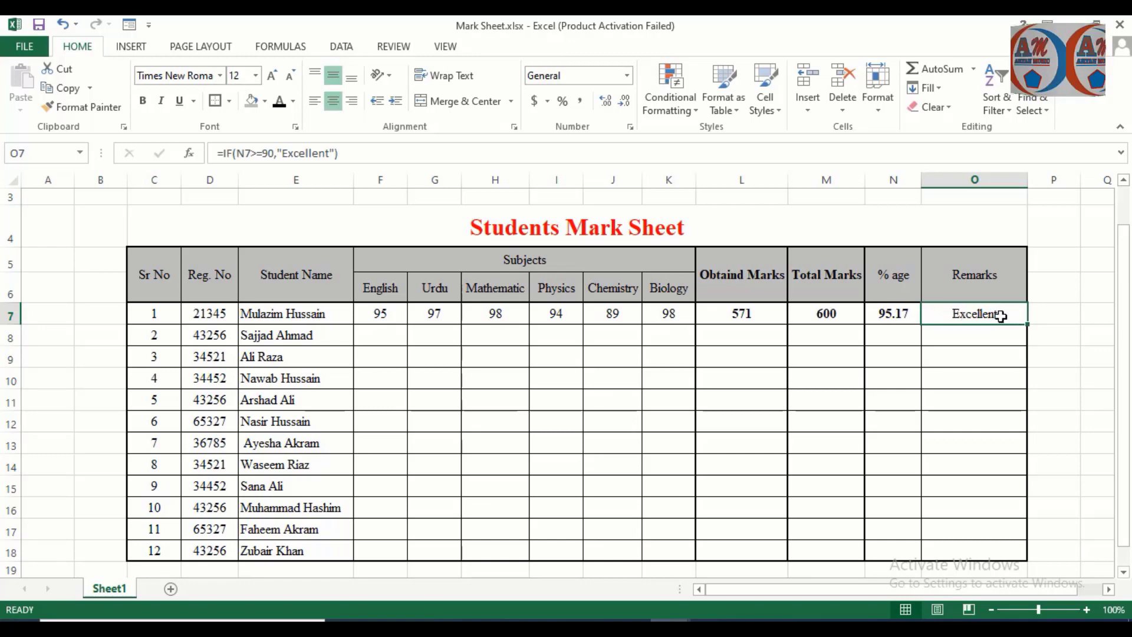
Fill the Remarks formula down to O11 and enter test percentages 90 in N9 and 91 in N10
{"action": "left_click_drag", "start_coordinate": [1030, 324], "coordinate": [1041, 408]}
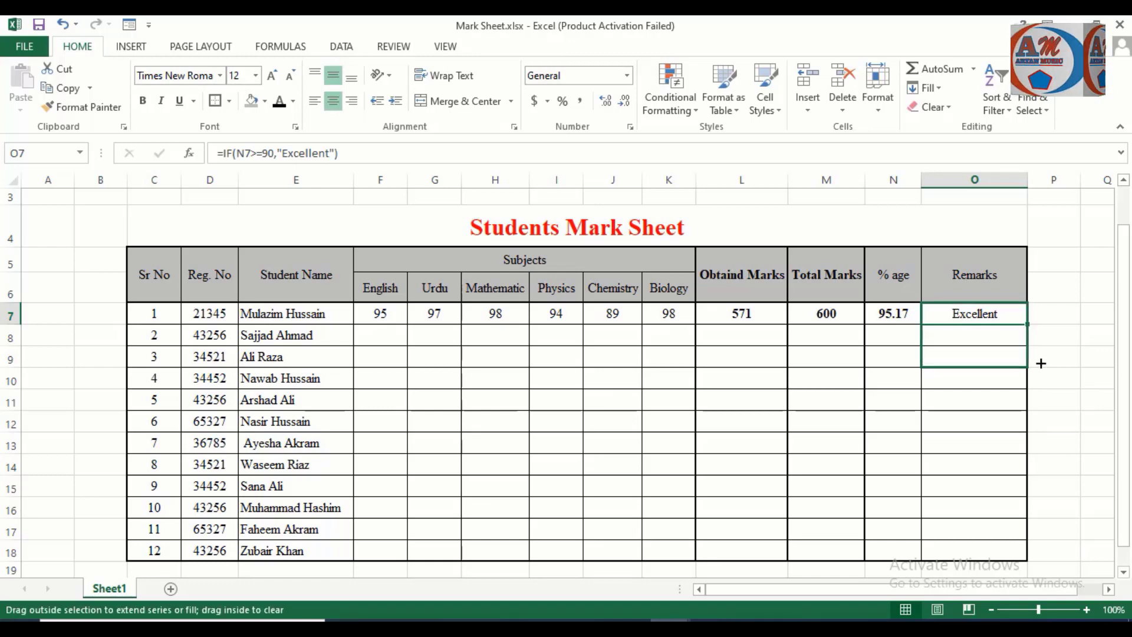
{"action": "left_click", "coordinate": [971, 346]}
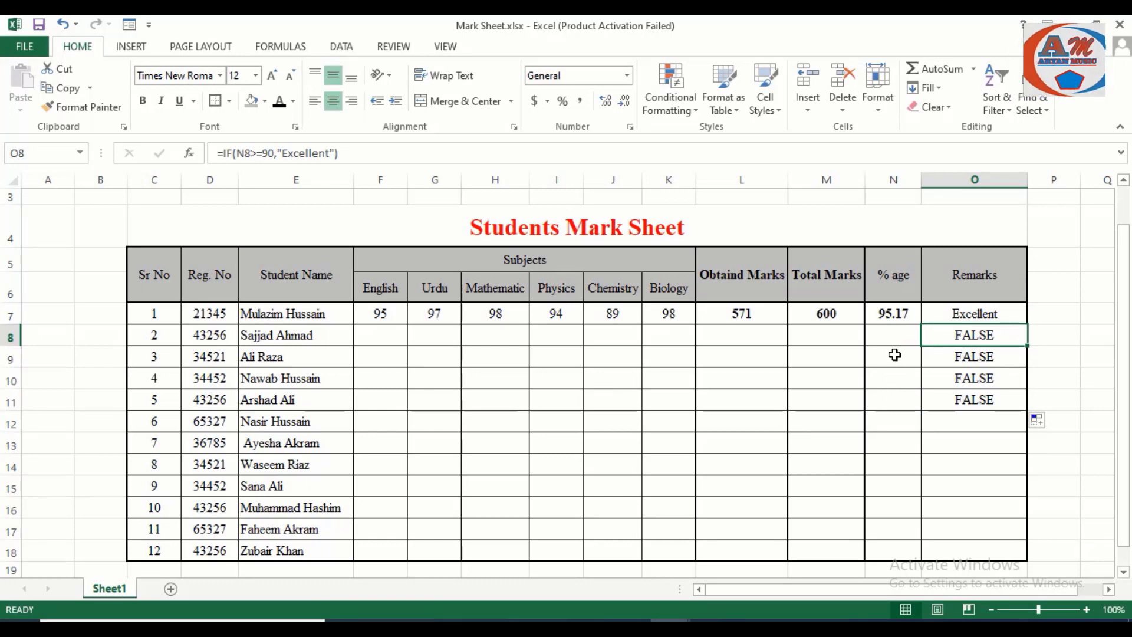
{"action": "left_click", "coordinate": [891, 359]}
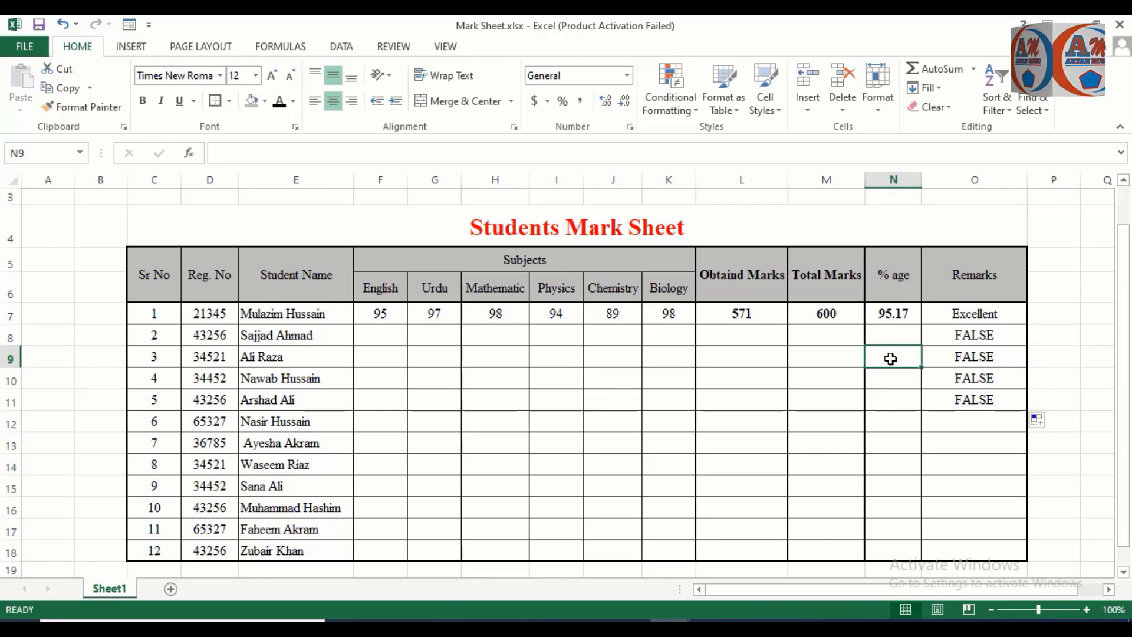
{"action": "type", "text": "90"}
{"action": "key", "text": "Return"}
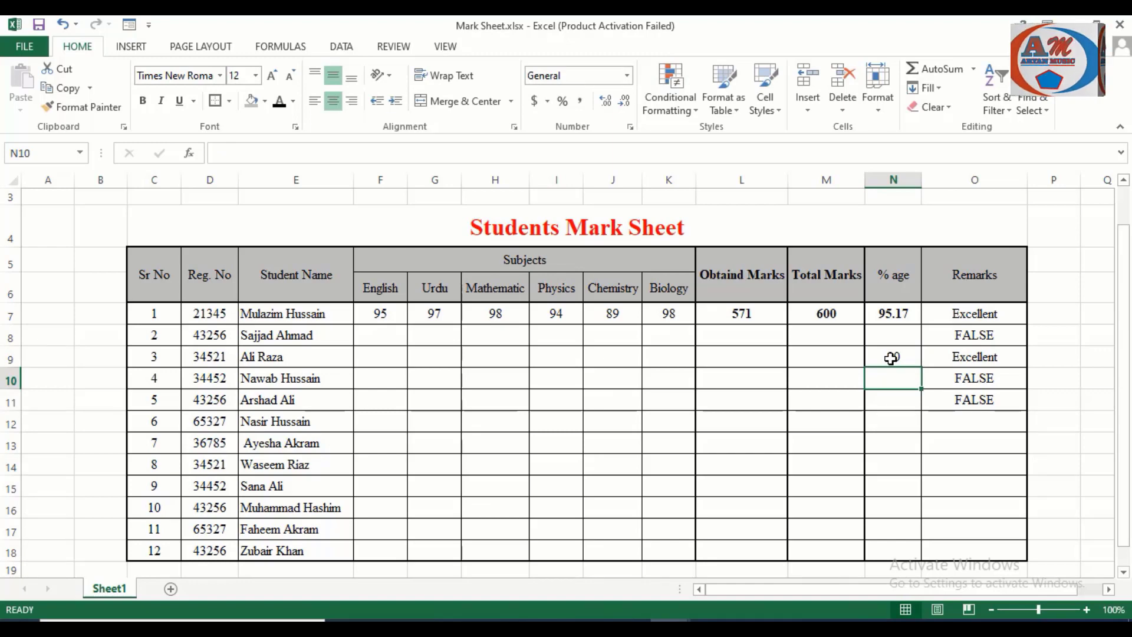
{"action": "type", "text": "9"}
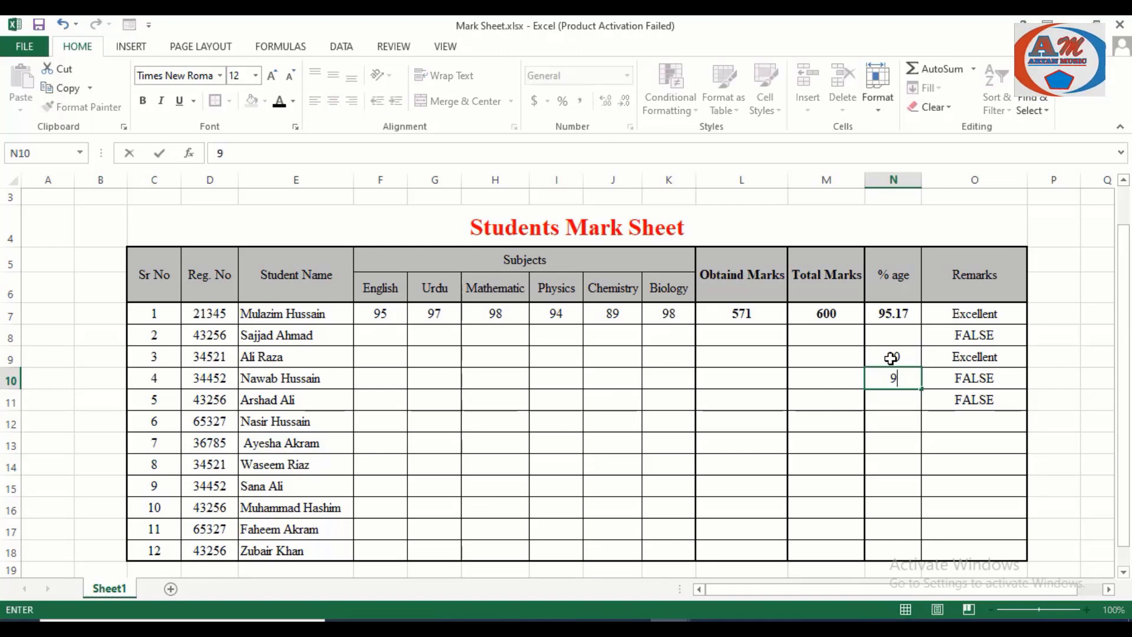
{"action": "type", "text": "1"}
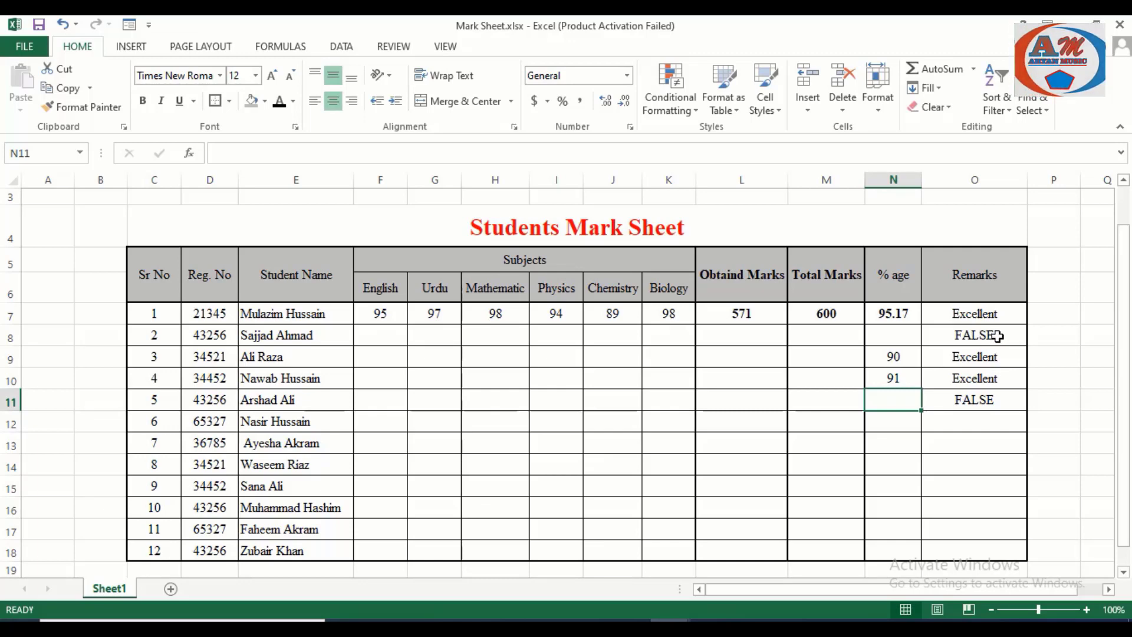
Change O7's formula to =IF(N7>=90,"Excellent",IF(N7<90,"Fail"))
{"action": "left_click", "coordinate": [995, 318]}
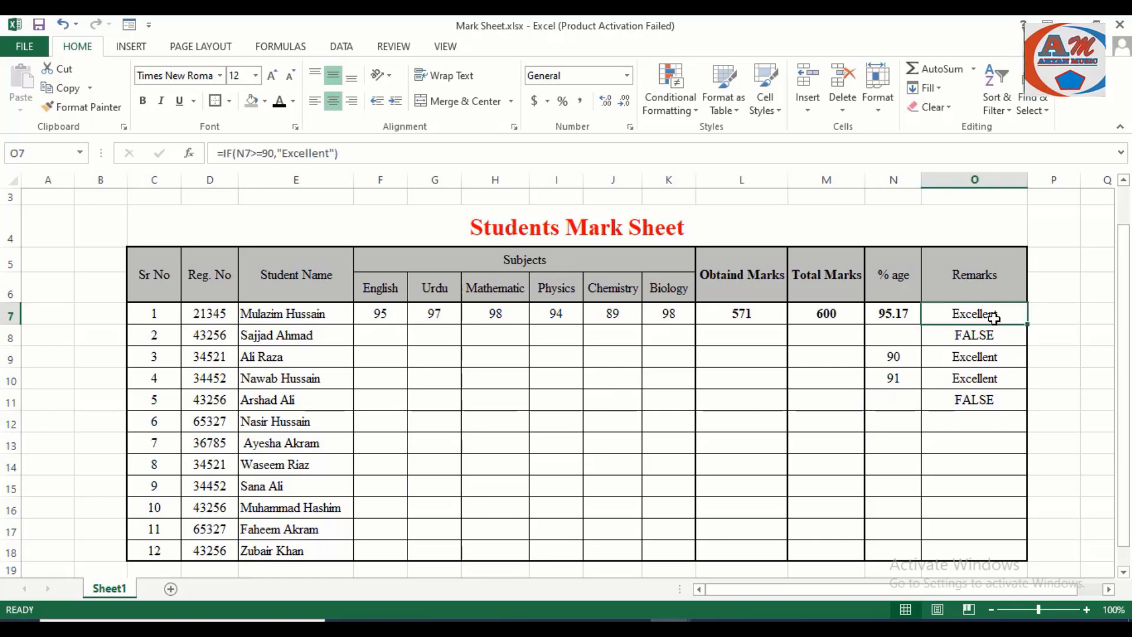
{"action": "left_click", "coordinate": [336, 153]}
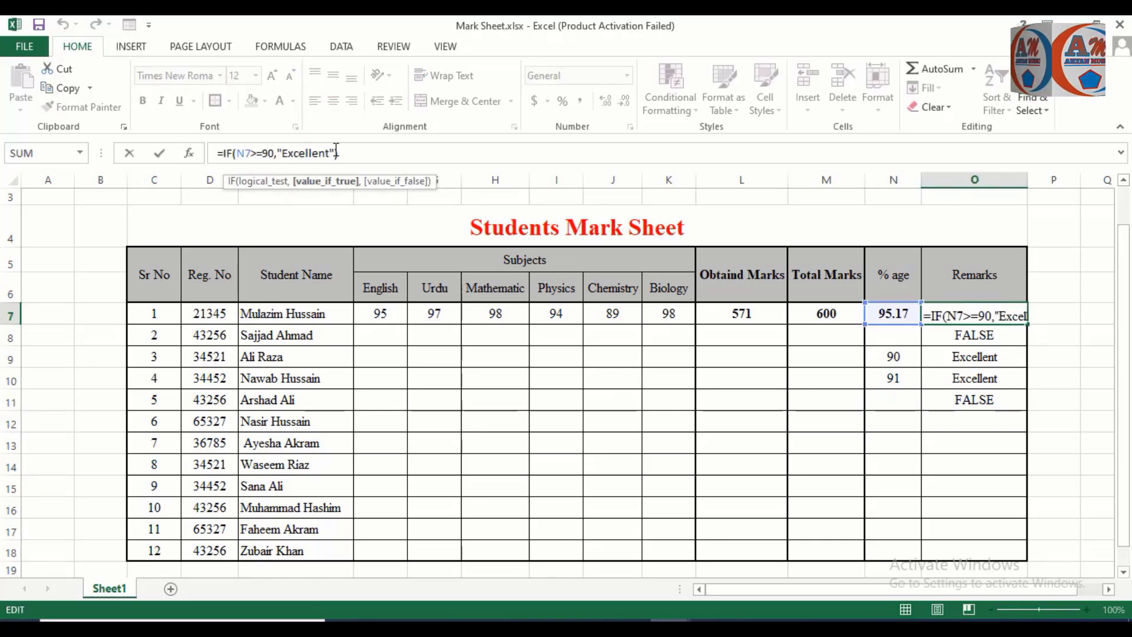
{"action": "type", "text": ",if"}
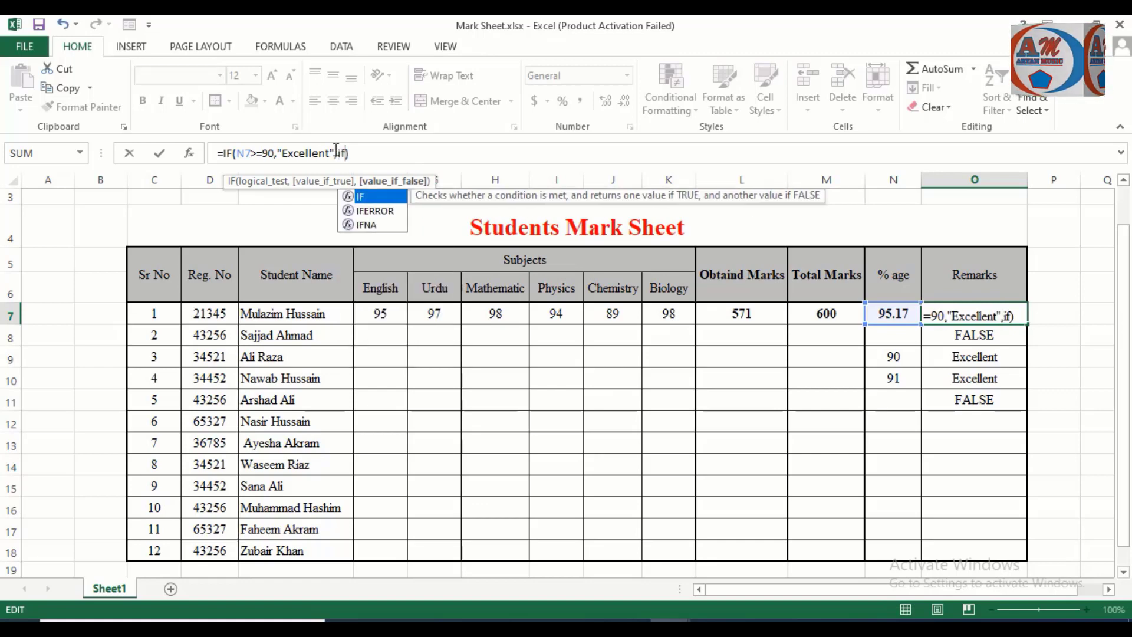
{"action": "type", "text": "("}
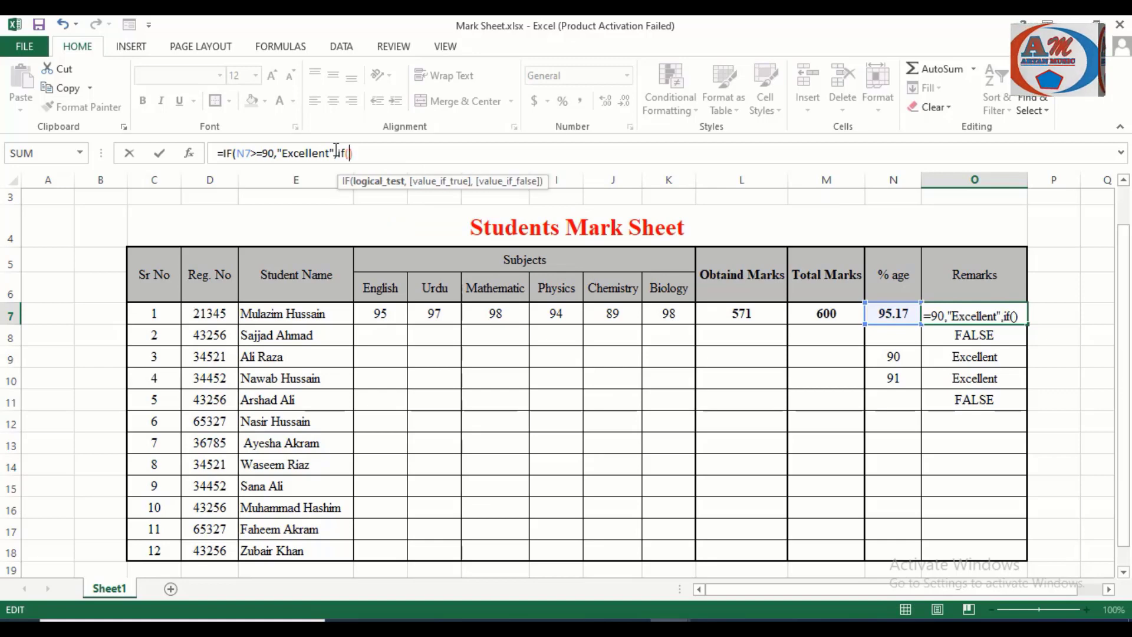
{"action": "type", "text": "n"}
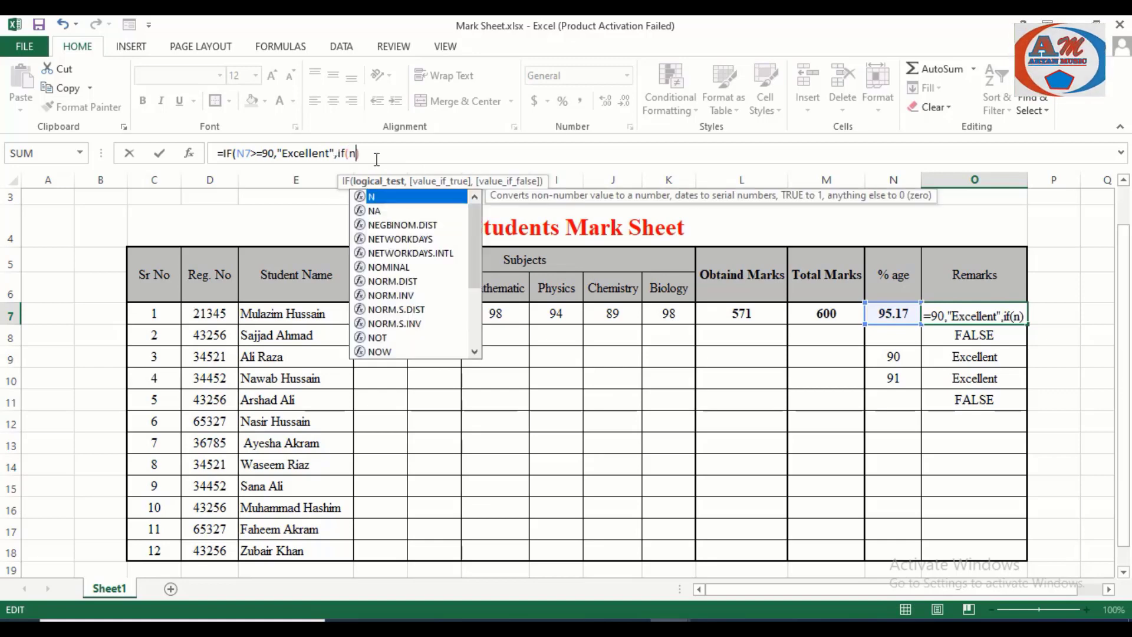
{"action": "type", "text": "7"}
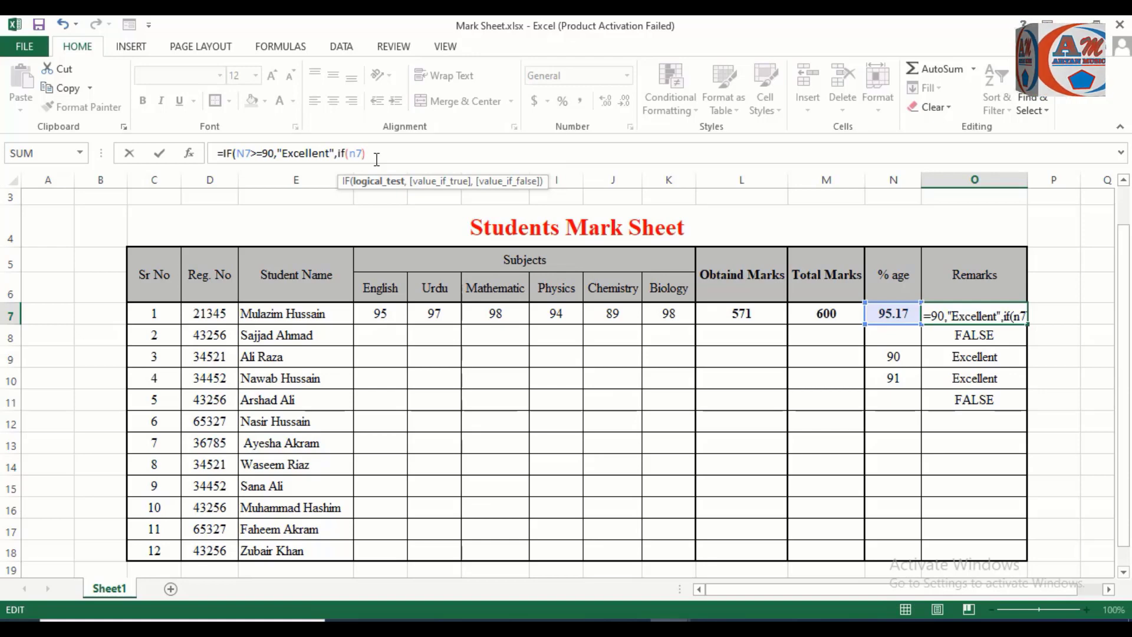
{"action": "type", "text": "<"}
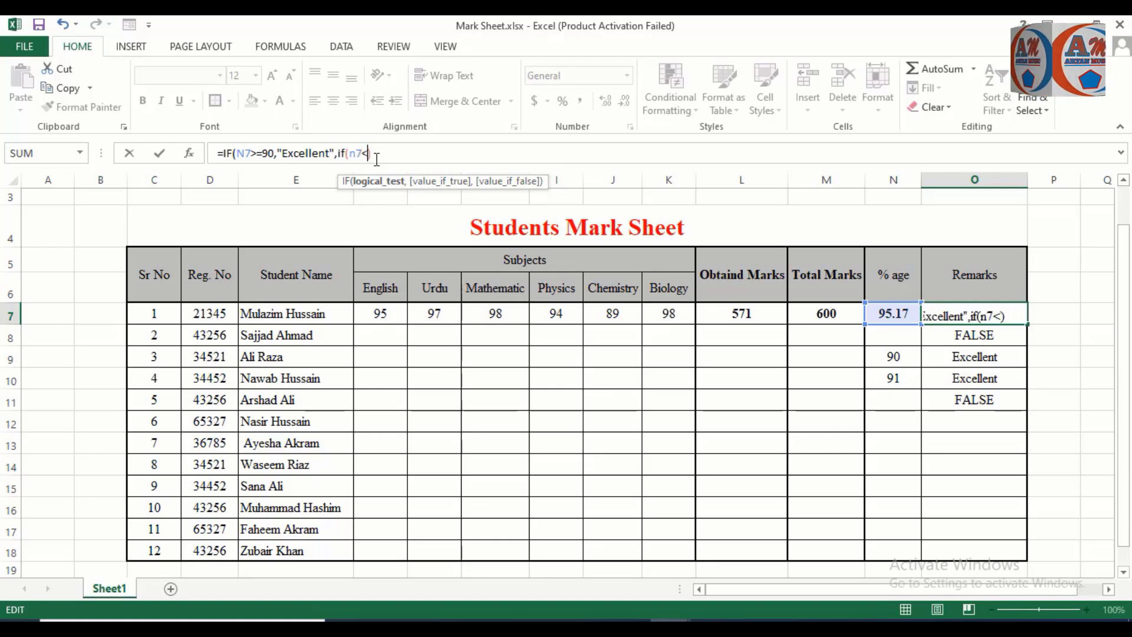
{"action": "type", "text": "90,"}
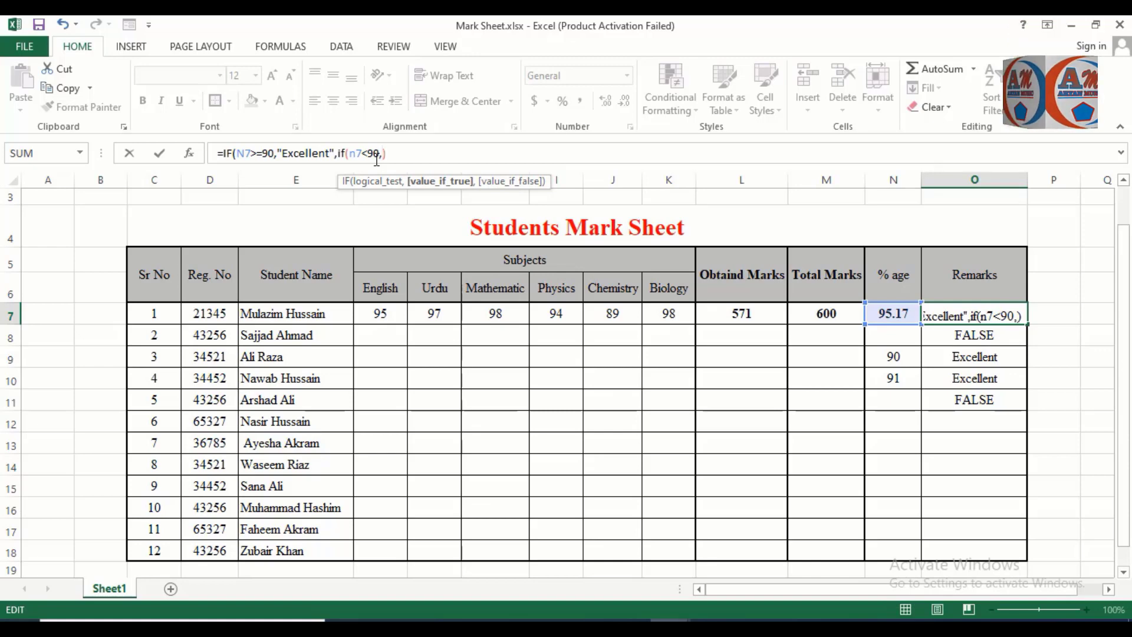
{"action": "type", "text": "\"F"}
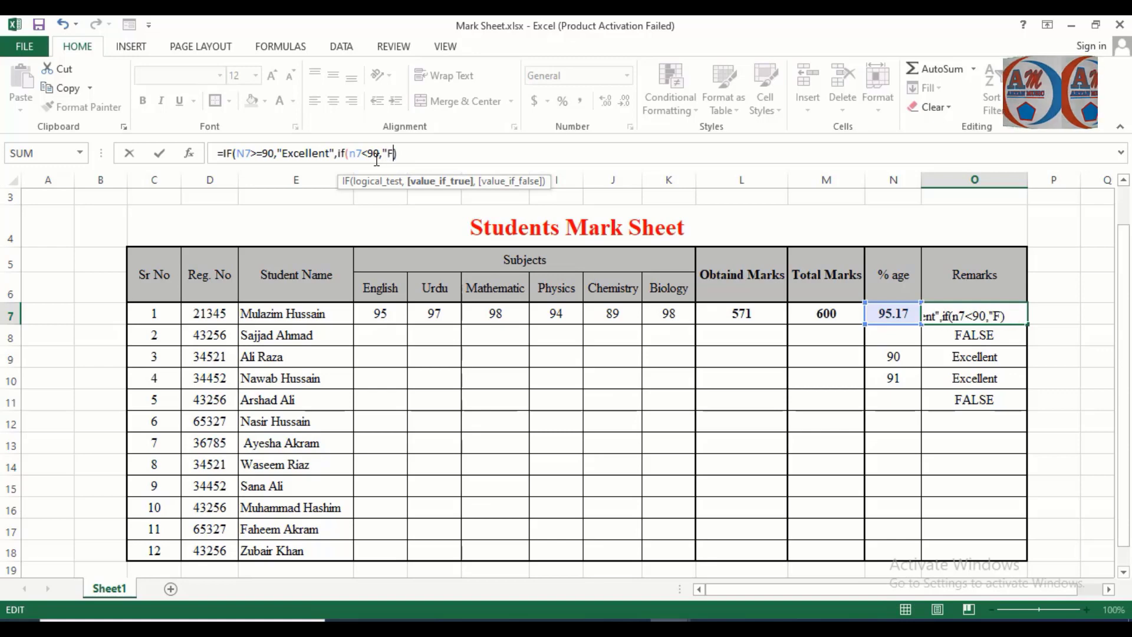
{"action": "type", "text": "ail\""}
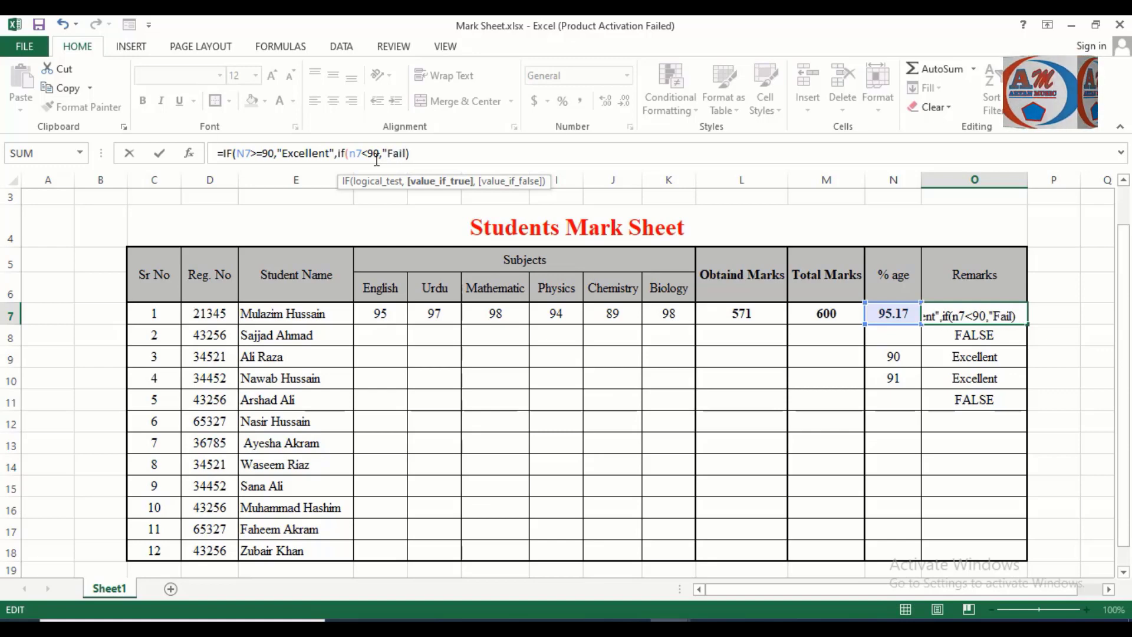
{"action": "type", "text": "))"}
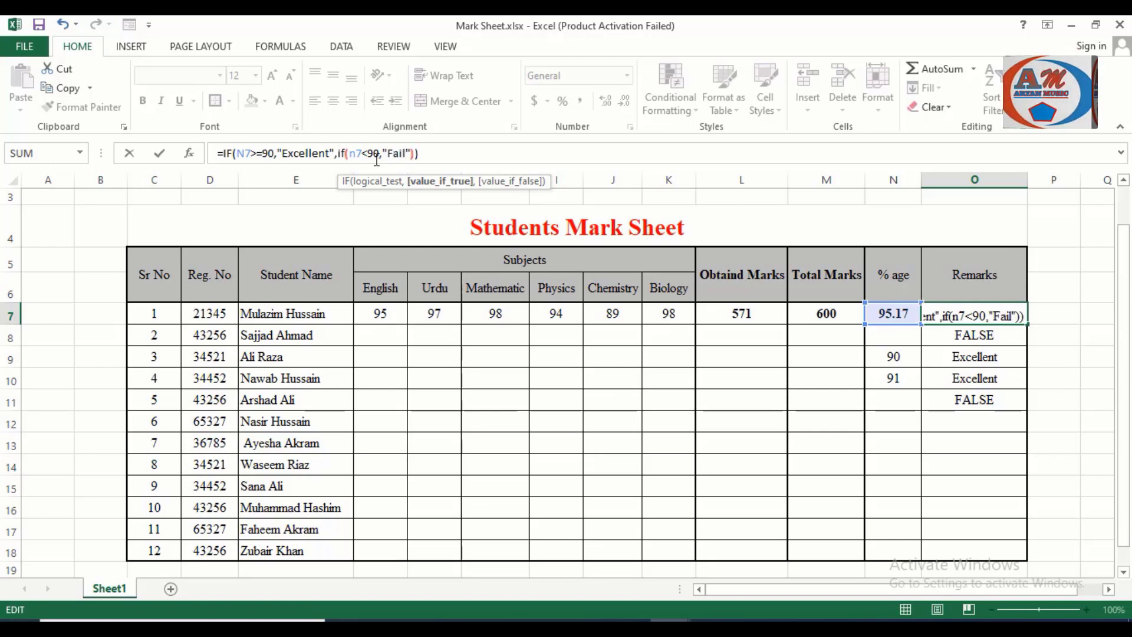
{"action": "key", "text": "Left"}
{"action": "key", "text": "Return"}
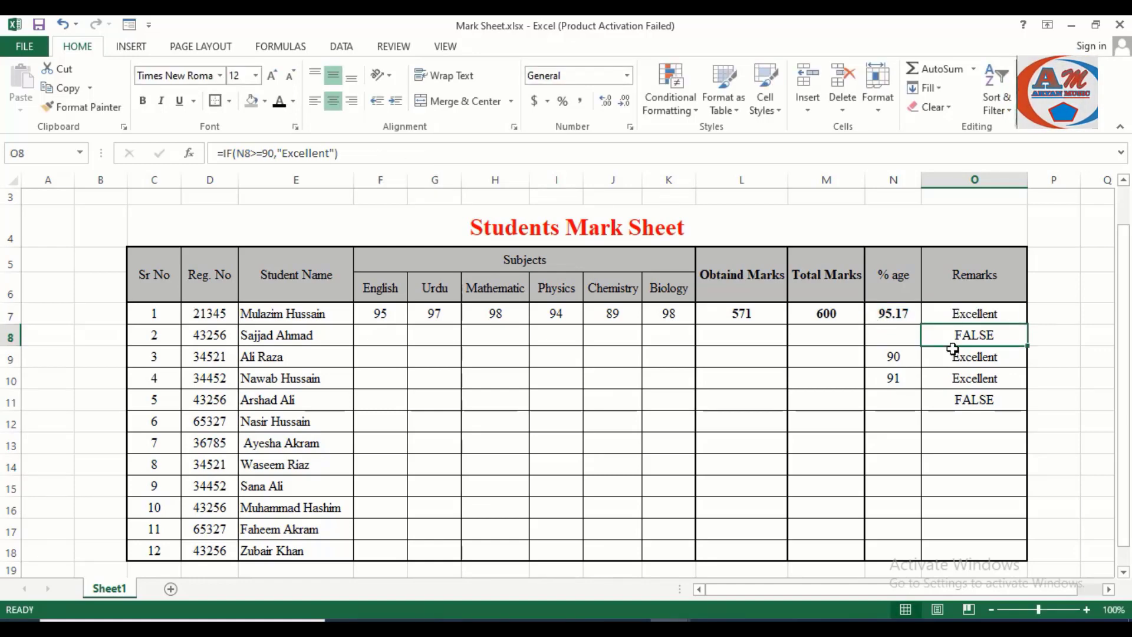
Fill the nested Excellent/Fail remark formula from O7 down to O13
{"action": "left_click", "coordinate": [968, 315]}
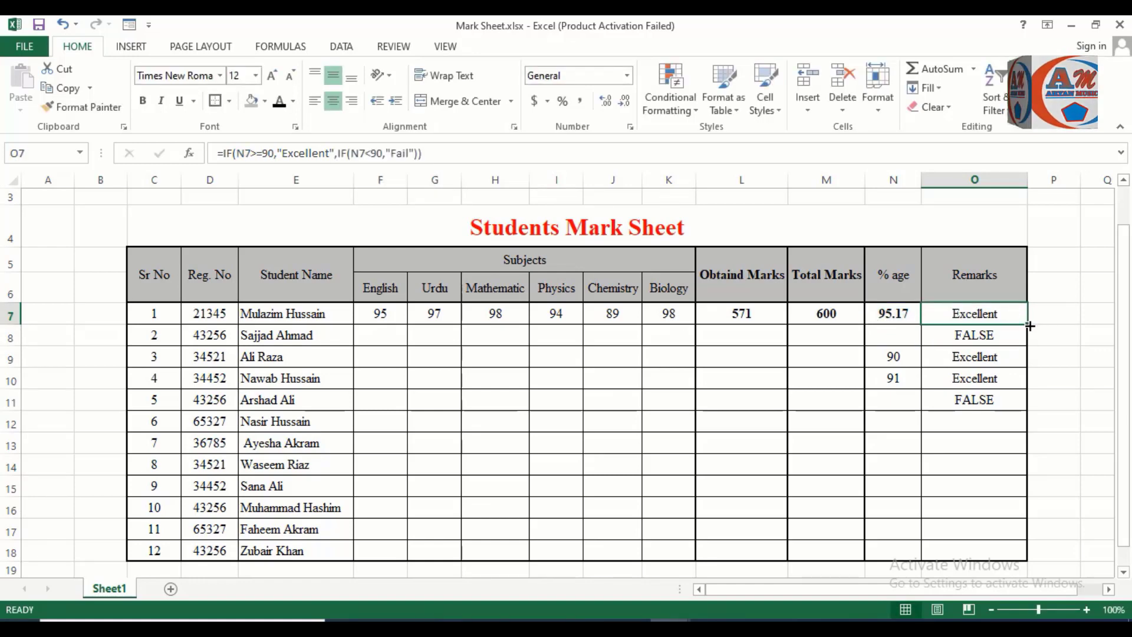
{"action": "left_click_drag", "start_coordinate": [1030, 323], "coordinate": [1038, 451]}
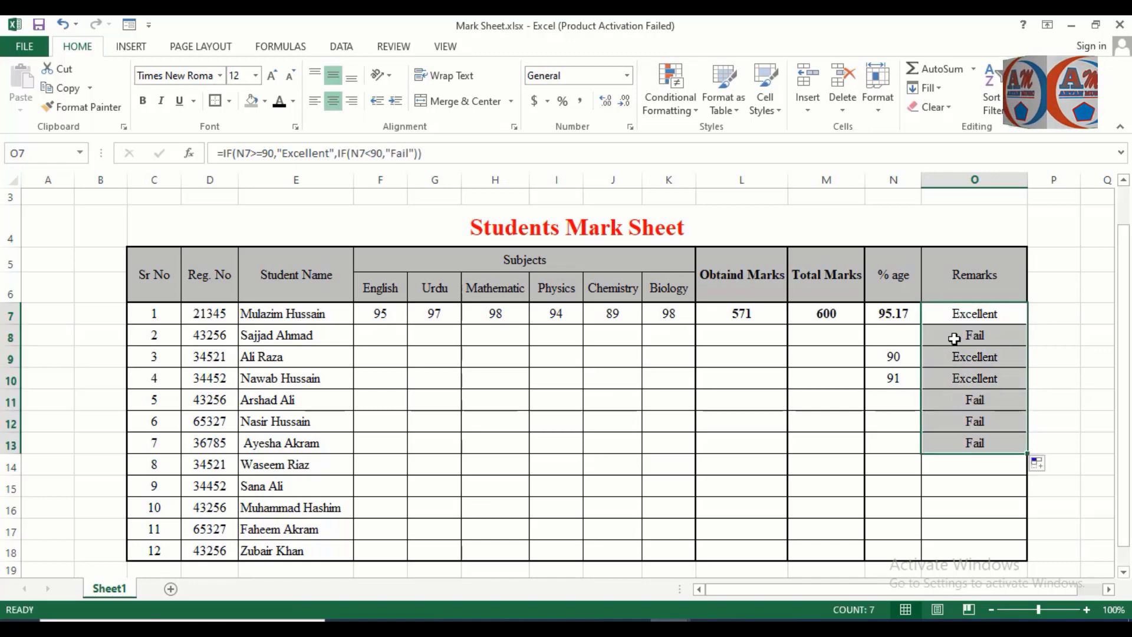
{"action": "left_click", "coordinate": [972, 402]}
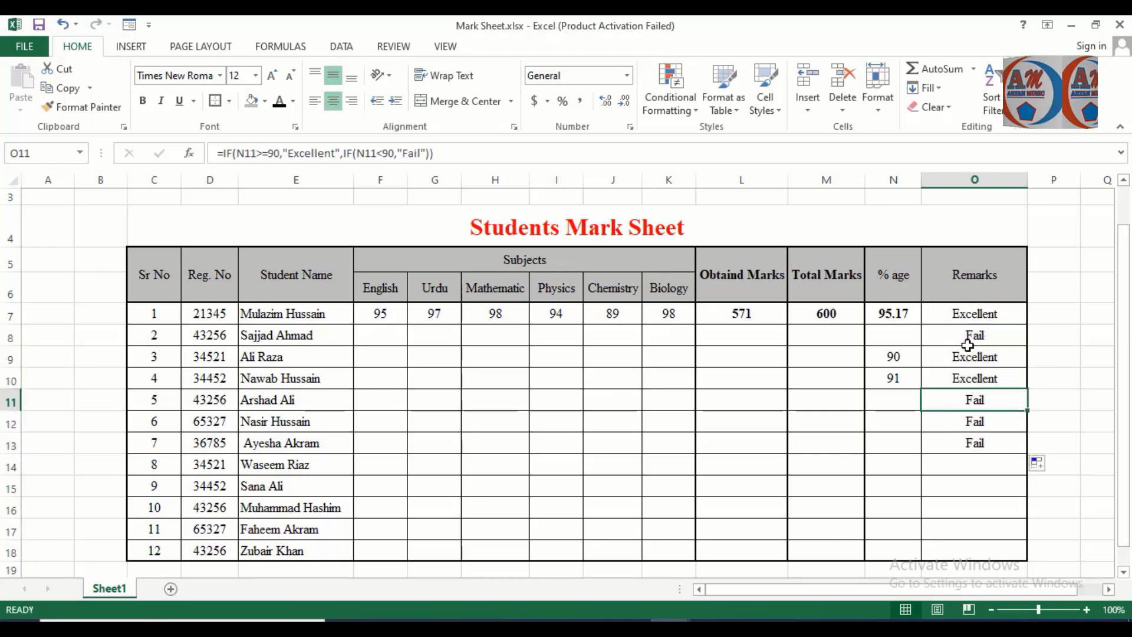
{"action": "left_click", "coordinate": [907, 339]}
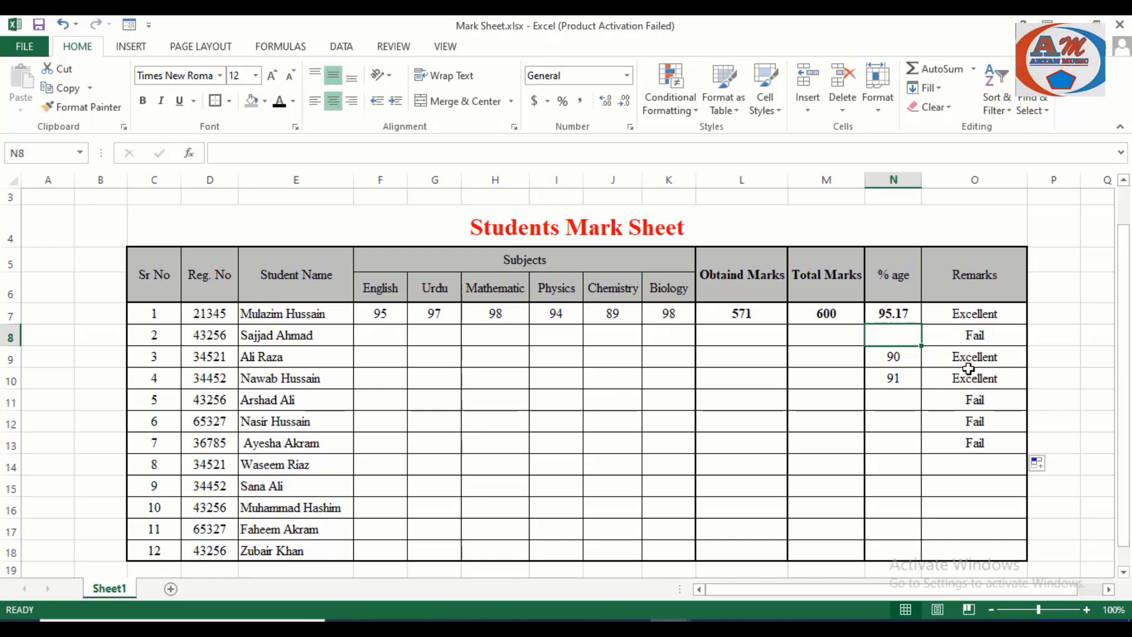
{"action": "left_click", "coordinate": [978, 402]}
{"action": "left_click", "coordinate": [984, 442]}
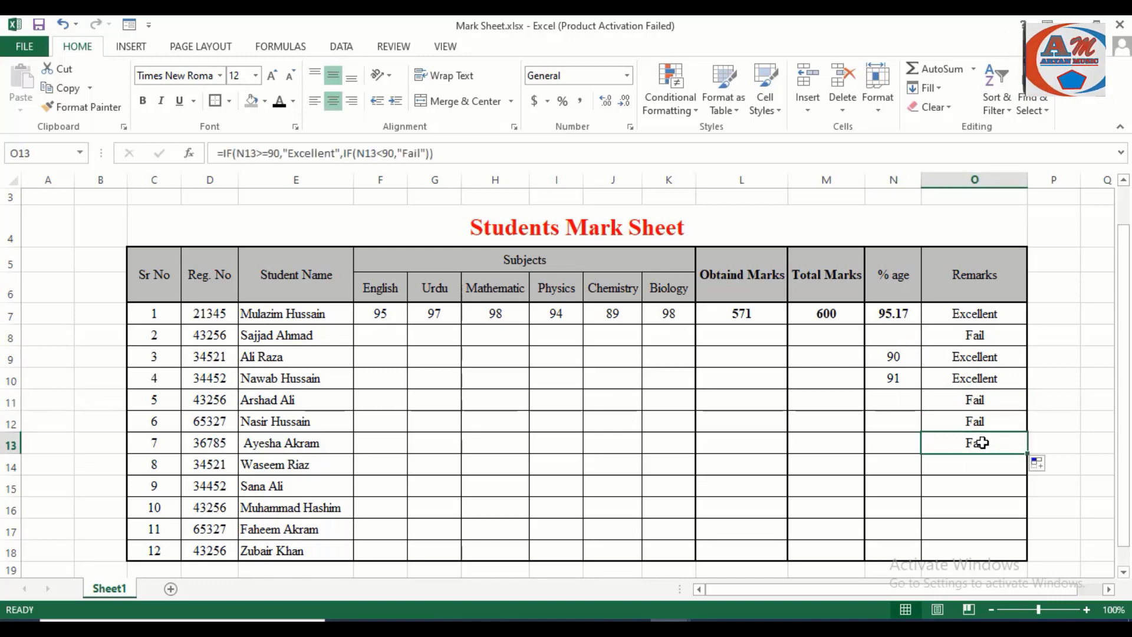
{"action": "left_click", "coordinate": [900, 422]}
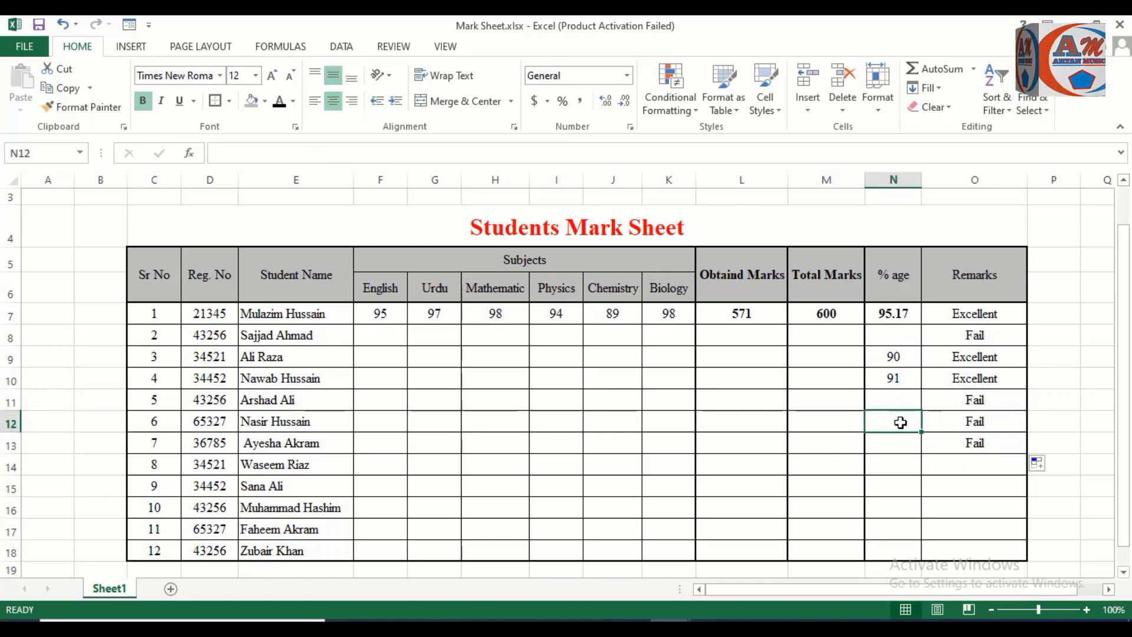